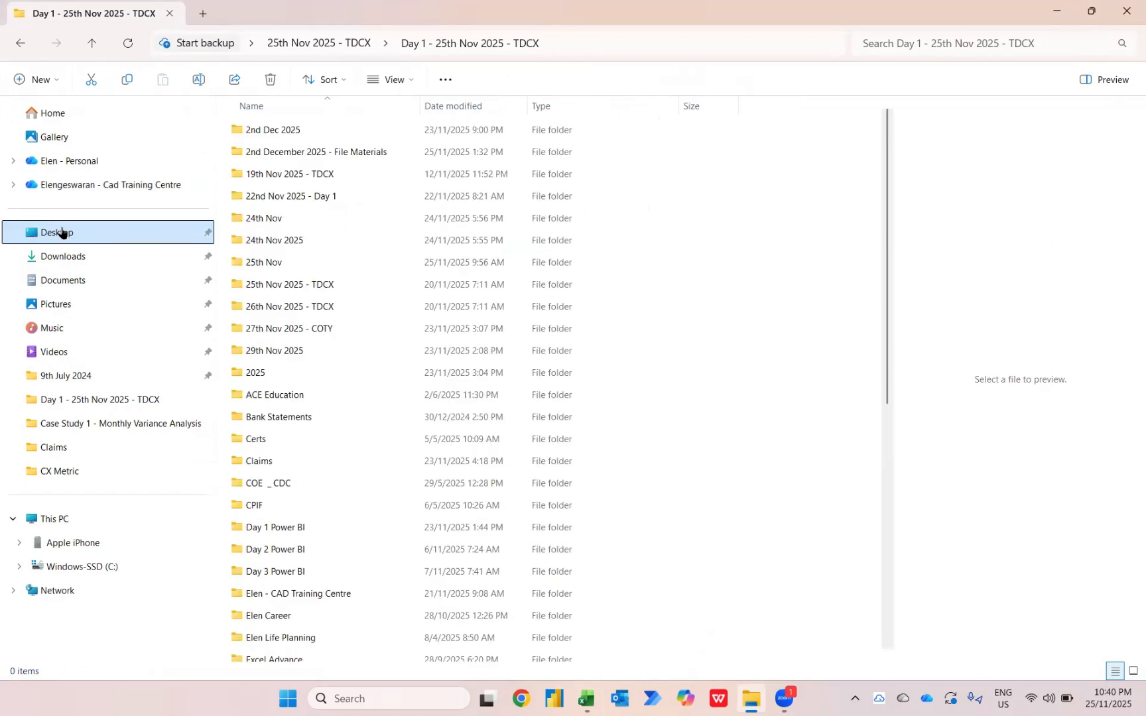
Open the CX Metric folder under 25th Nov, inside Case Study 3 - Compiling Customer Experience Metrics Reporting
{"action": "double_click", "coordinate": [262, 267]}
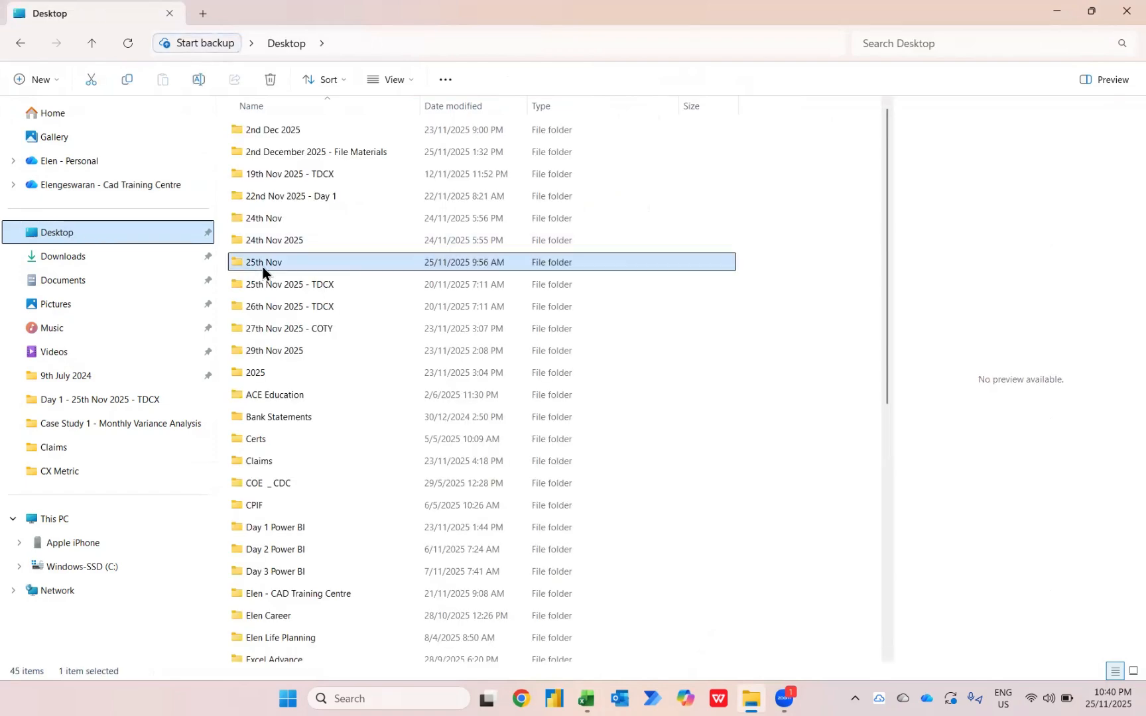
{"action": "double_click", "coordinate": [295, 171]}
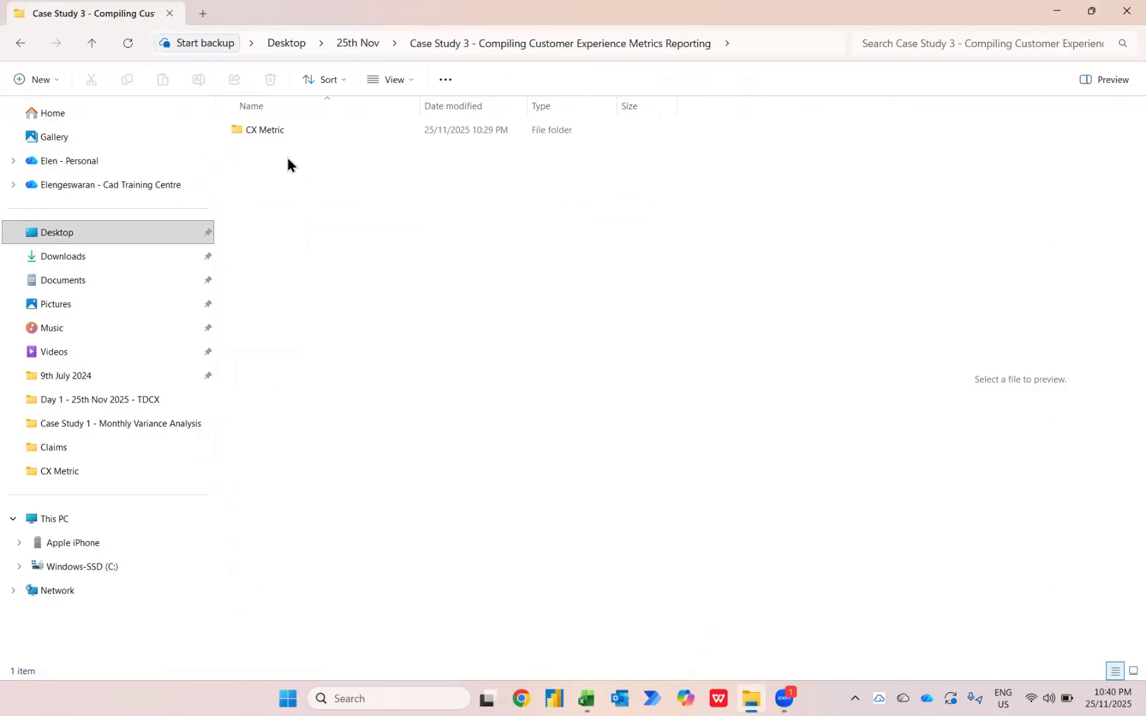
{"action": "double_click", "coordinate": [259, 126]}
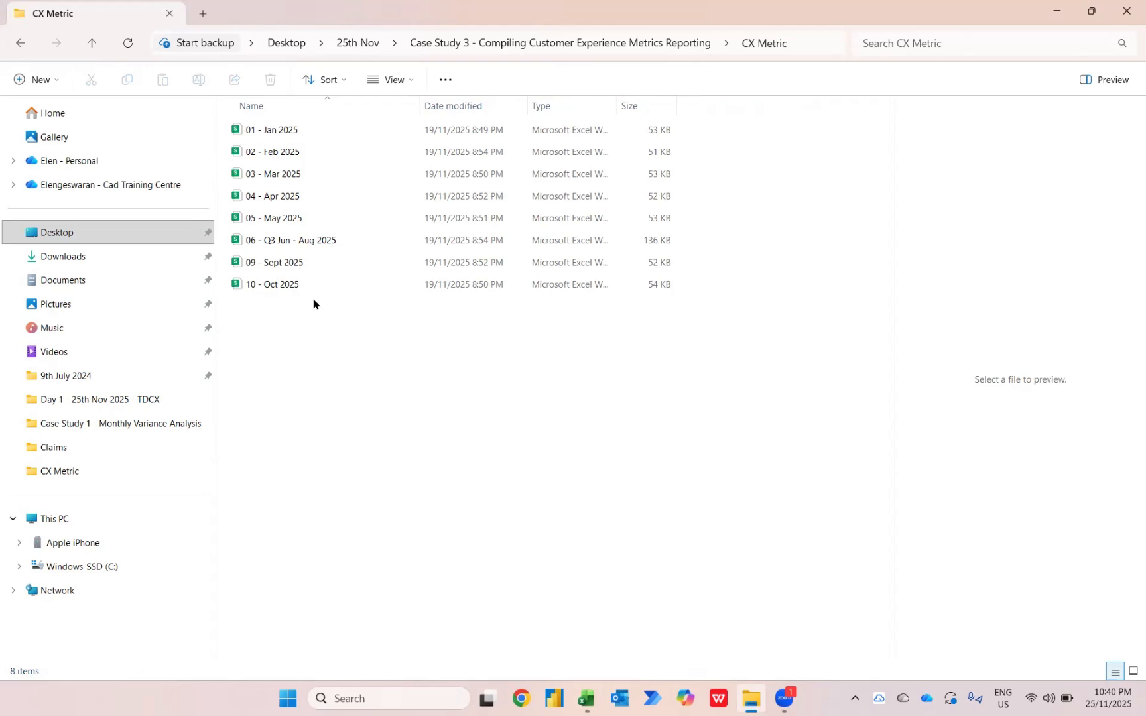
Move the seven workbooks from 02 - Feb 2025 through 10 - Oct 2025 out of CX Metric into the parent Case Study 3 folder
{"action": "left_click_drag", "start_coordinate": [355, 293], "coordinate": [292, 153]}
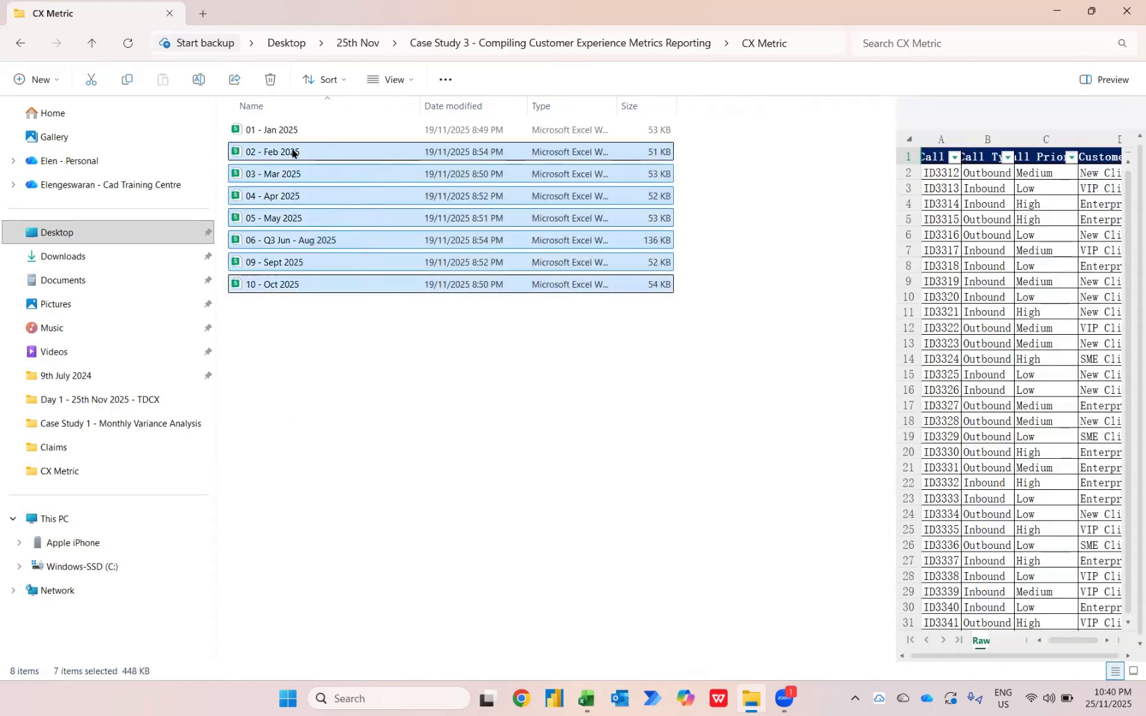
{"action": "key", "text": "ctrl+c"}
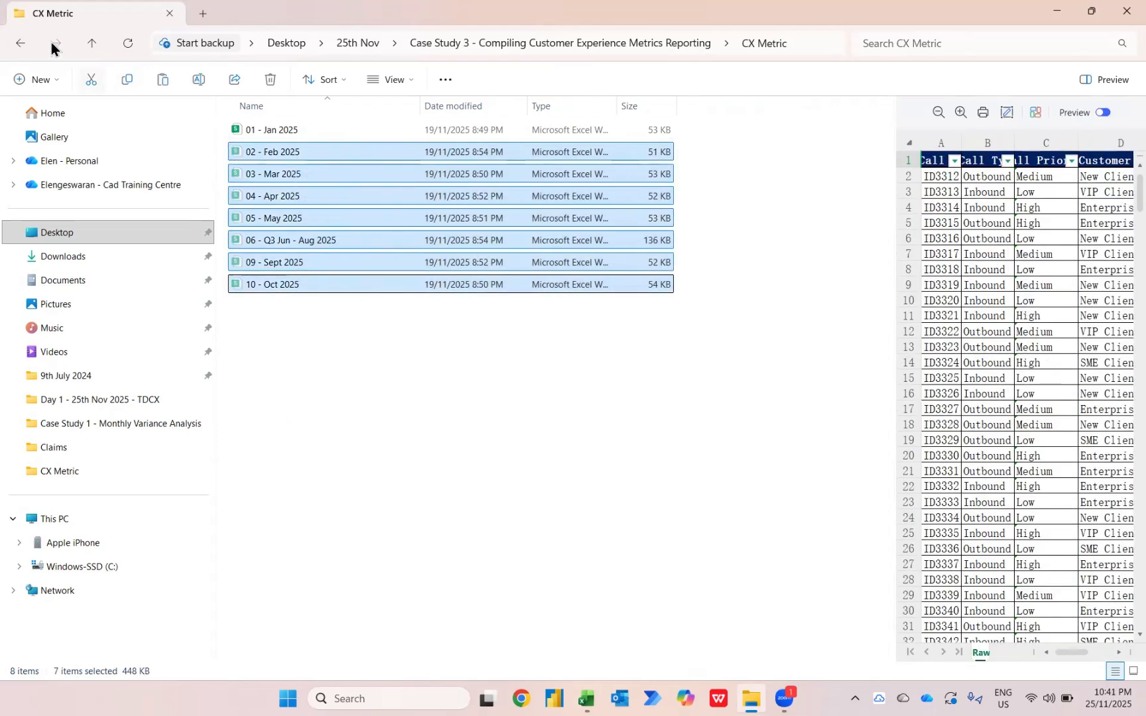
{"action": "left_click", "coordinate": [23, 49]}
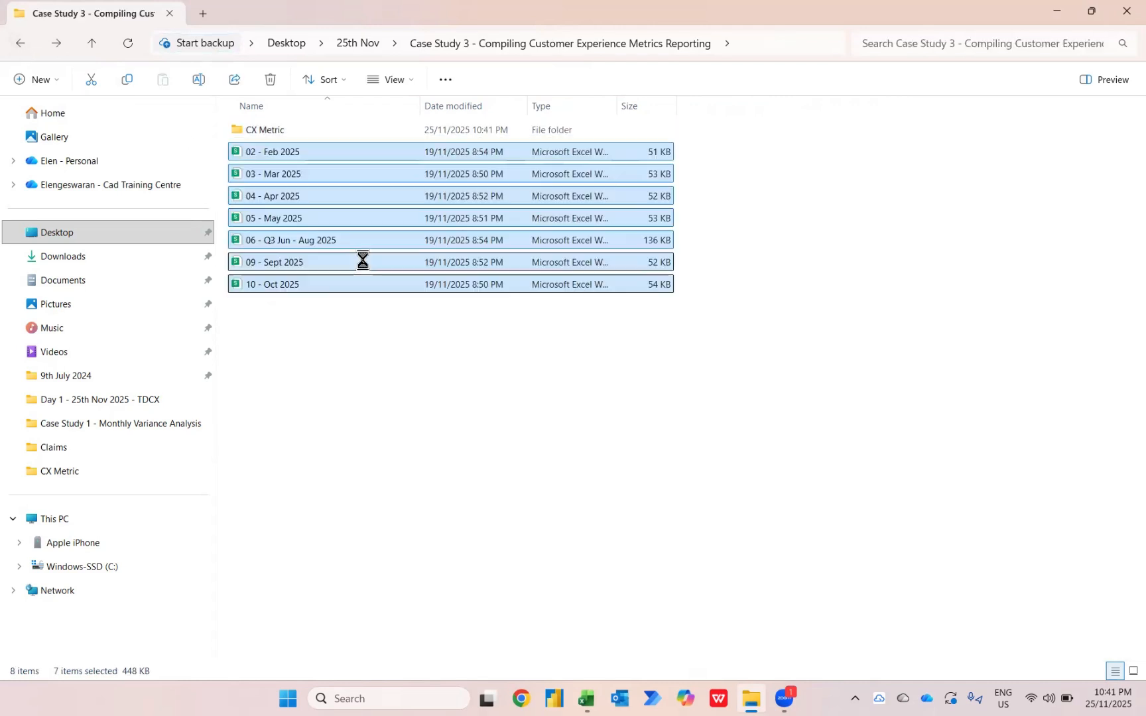
Reopen the CX Metric folder and preview the 01 - Jan 2025 workbook
{"action": "left_click", "coordinate": [281, 126]}
{"action": "double_click", "coordinate": [281, 126]}
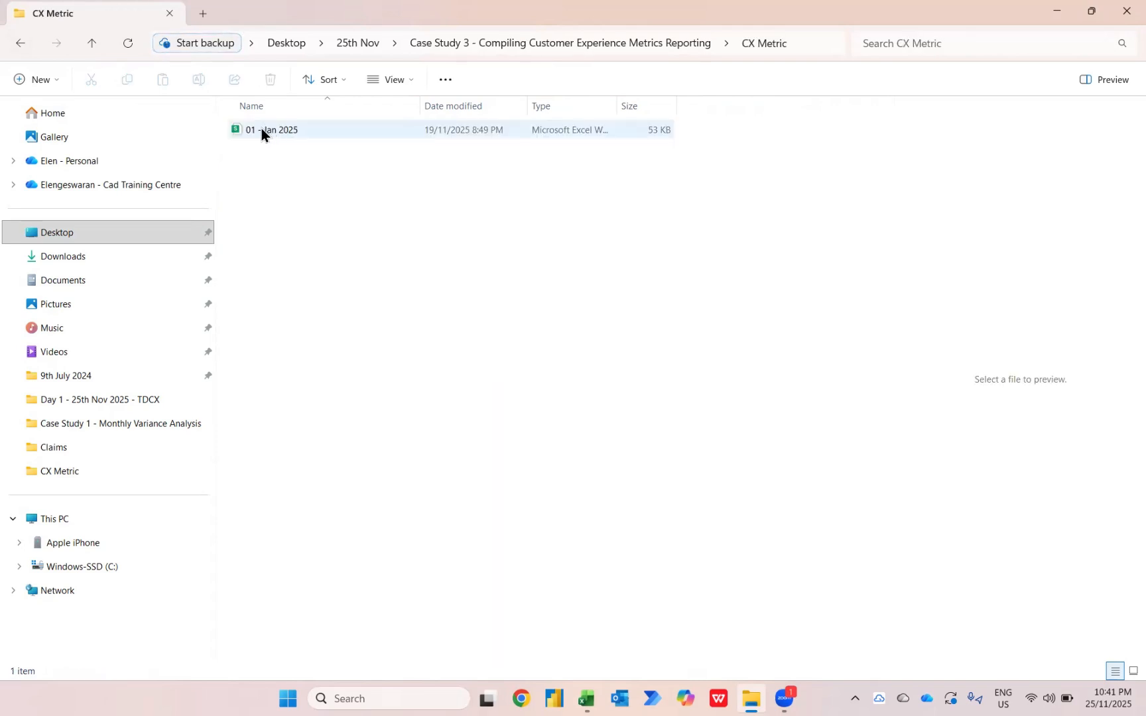
{"action": "left_click", "coordinate": [250, 130]}
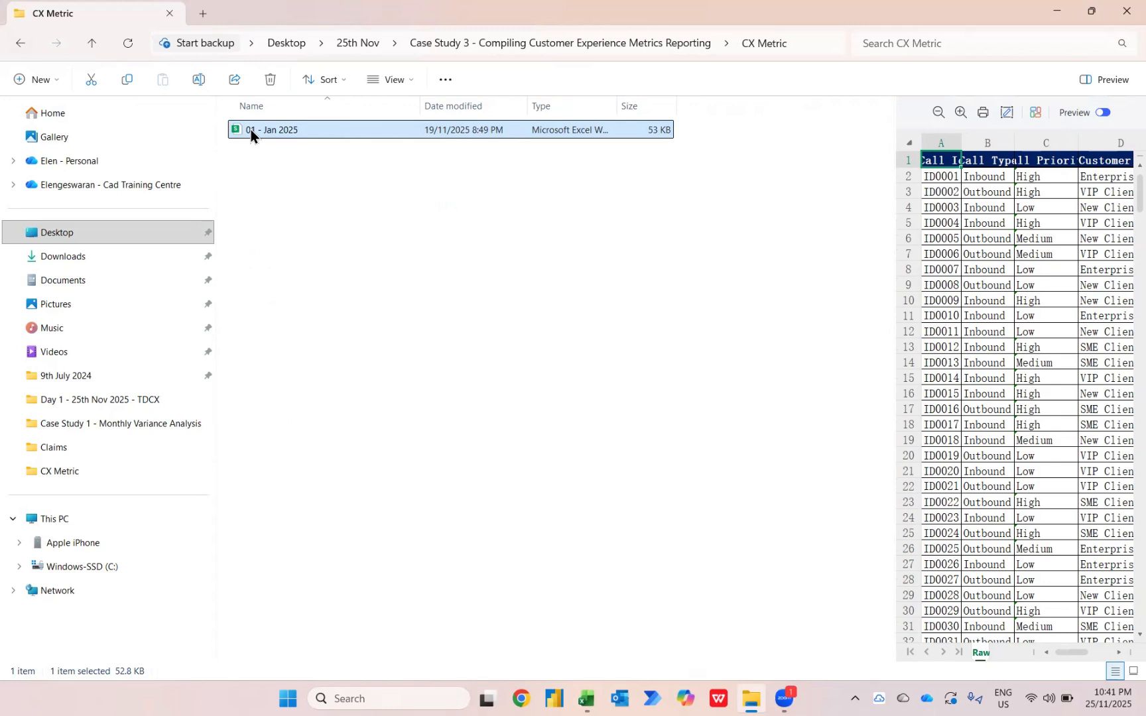
Switch to the Book1 workbook in Excel and start a data import from a folder
{"action": "key", "text": "alt+Tab"}
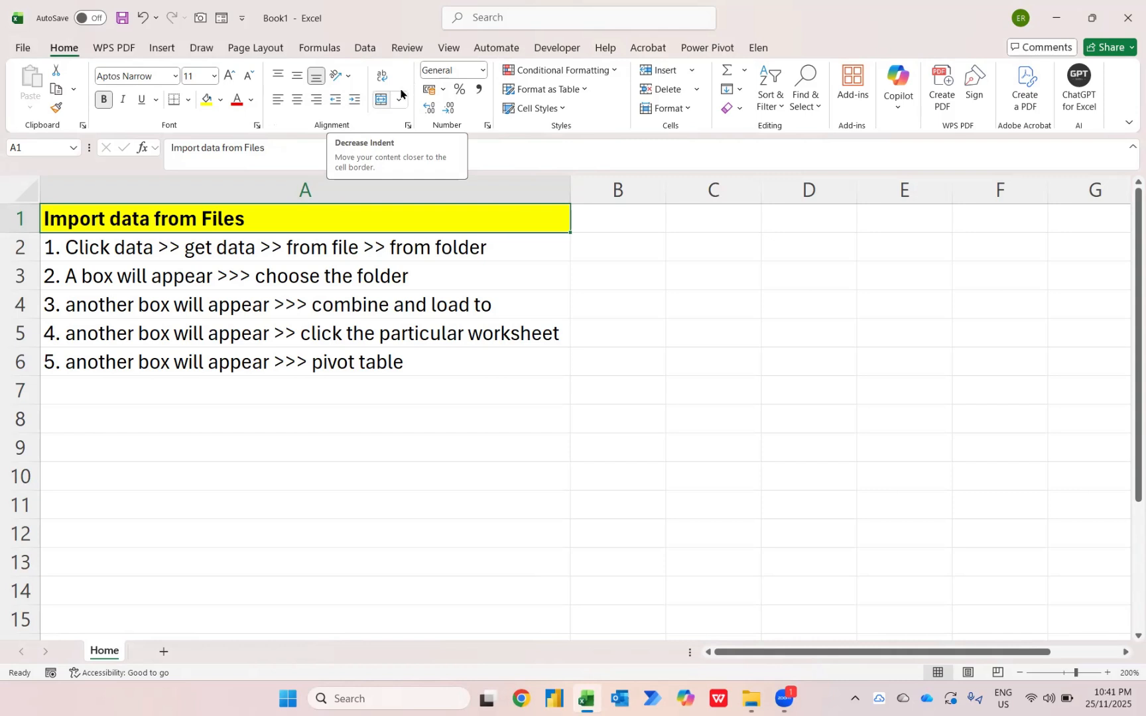
{"action": "key", "text": "alt"}
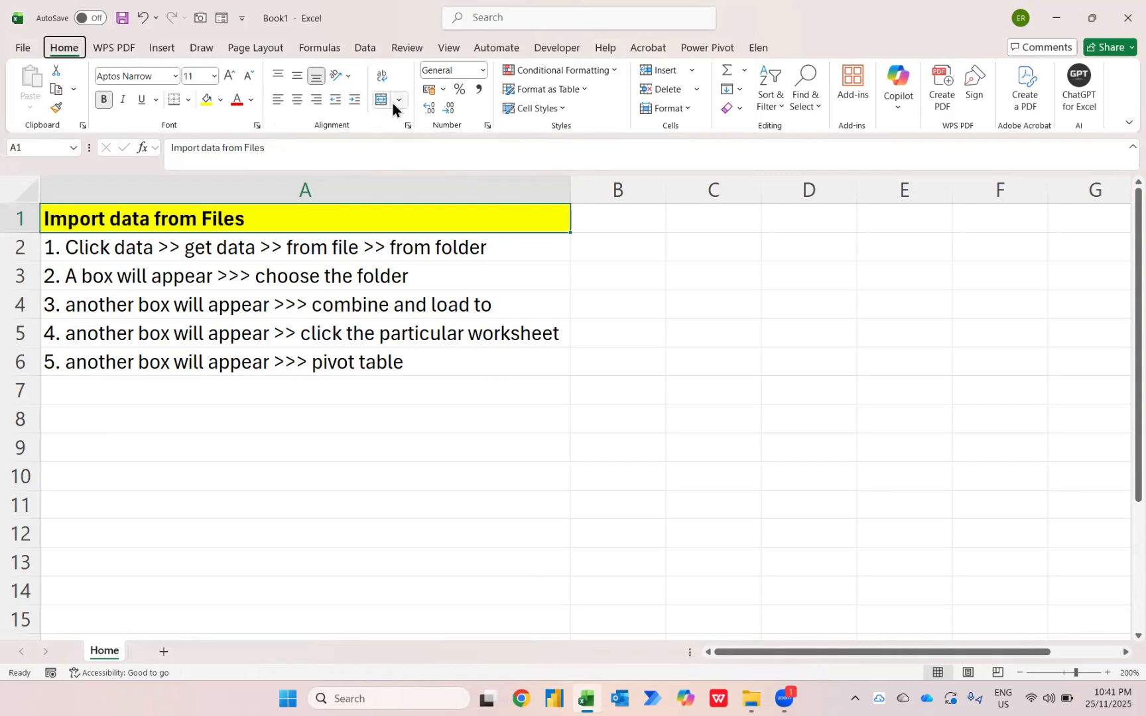
{"action": "key", "text": "a"}
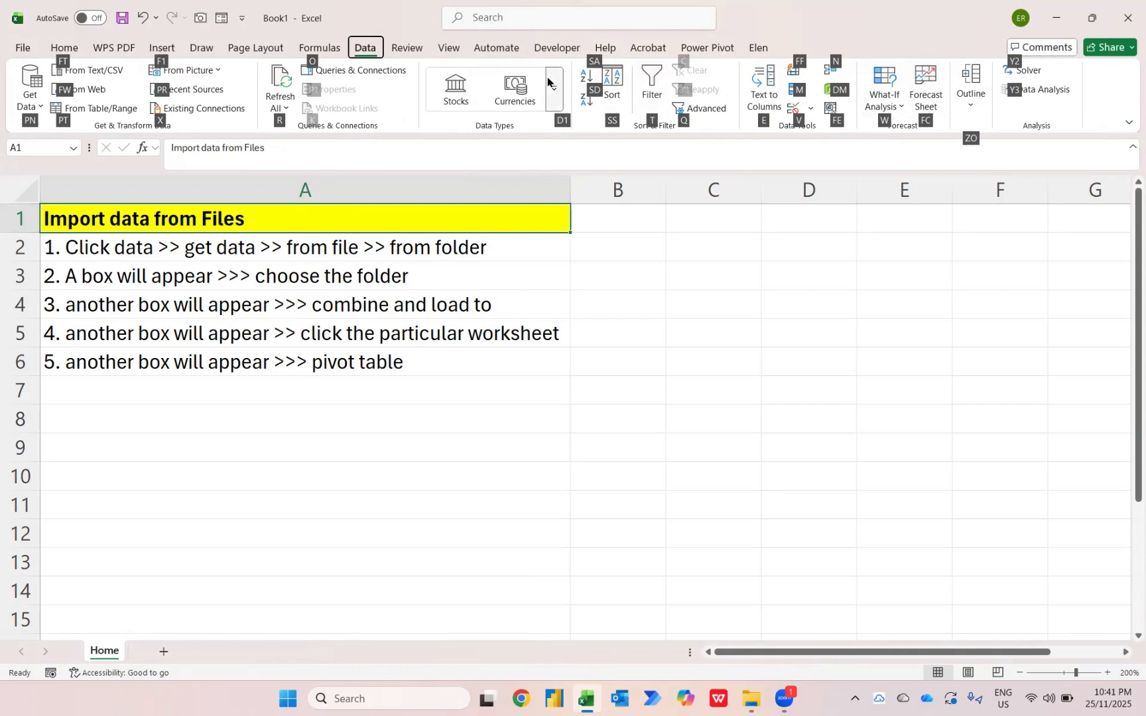
{"action": "left_click", "coordinate": [33, 103]}
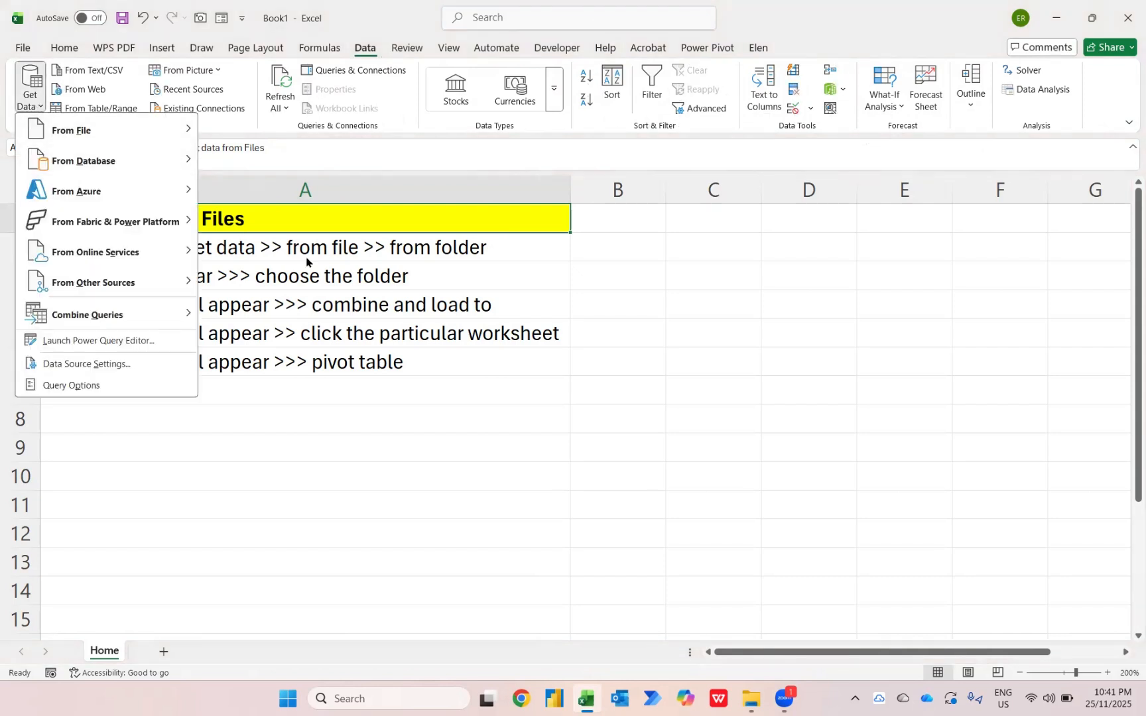
{"action": "mouse_move", "coordinate": [130, 140]}
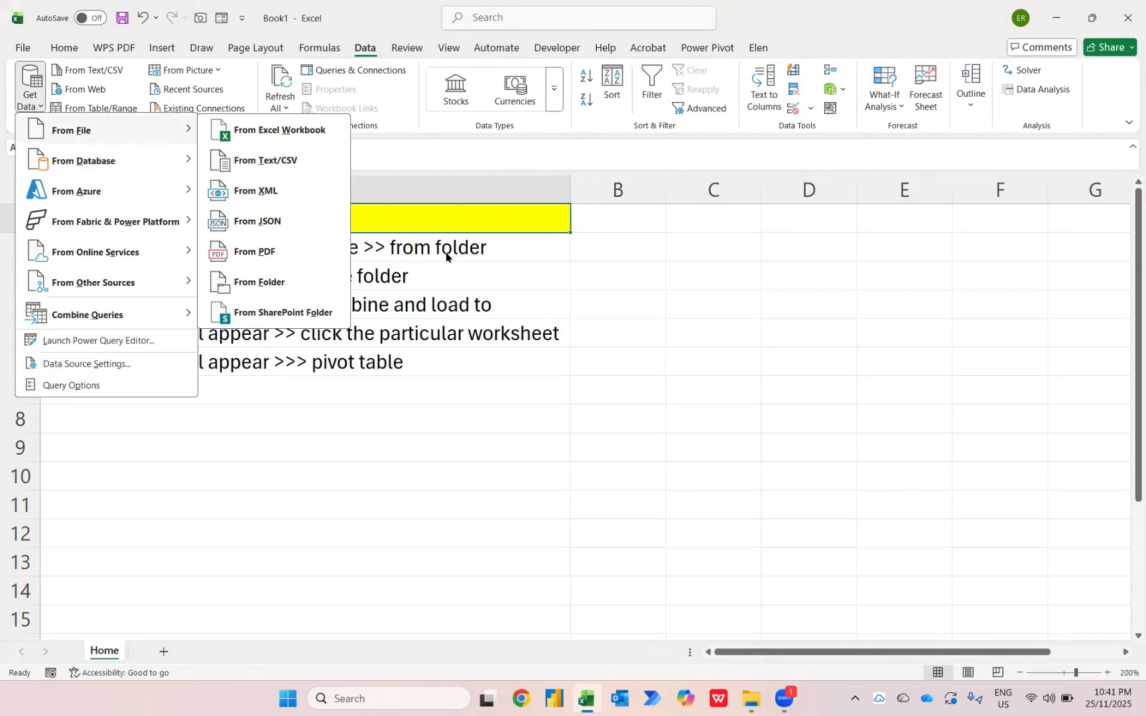
{"action": "left_click", "coordinate": [276, 284]}
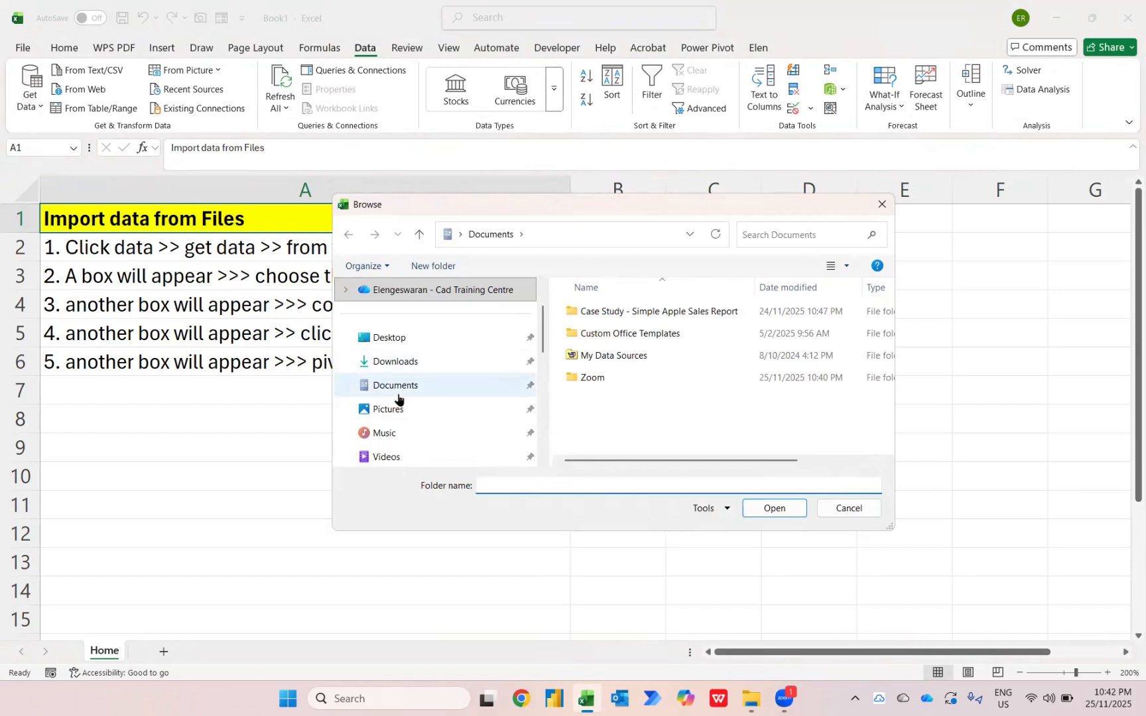
Choose the CX Metric folder in Desktop, 25th Nov, Case Study 3 as the import source
{"action": "scroll", "coordinate": [397, 396], "scroll_direction": "down", "scroll_amount": 2}
{"action": "scroll", "coordinate": [398, 398], "scroll_direction": "up", "scroll_amount": 1}
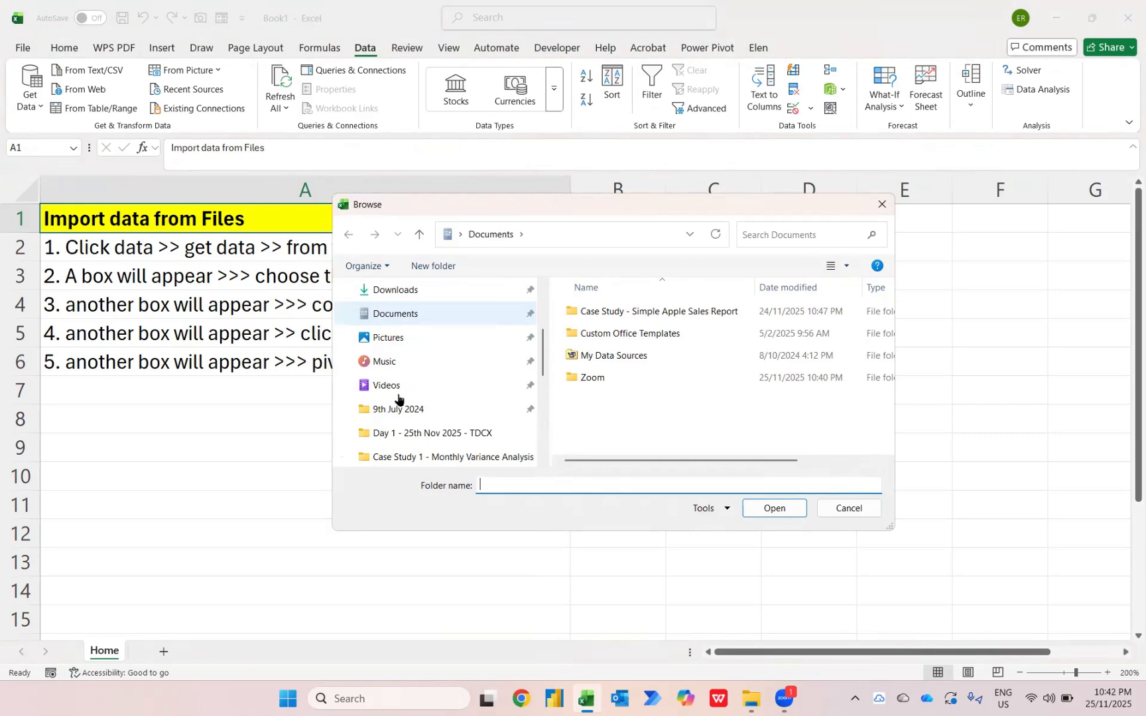
{"action": "scroll", "coordinate": [398, 398], "scroll_direction": "up", "scroll_amount": 2}
{"action": "left_click", "coordinate": [389, 338]}
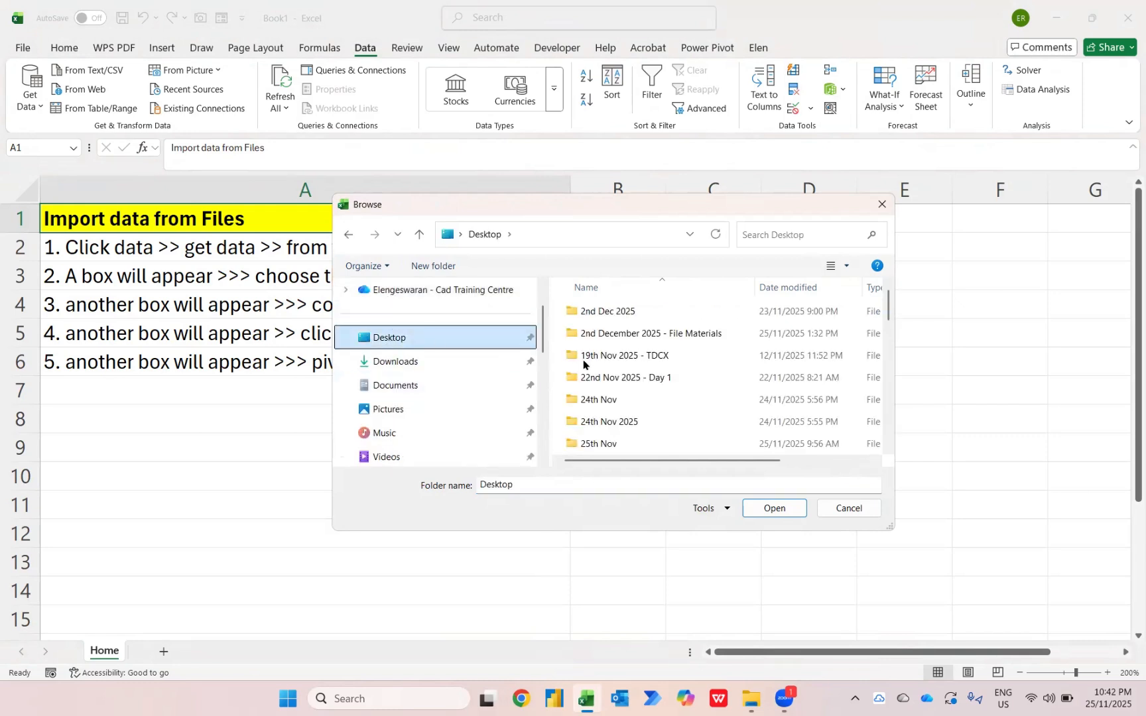
{"action": "double_click", "coordinate": [617, 445]}
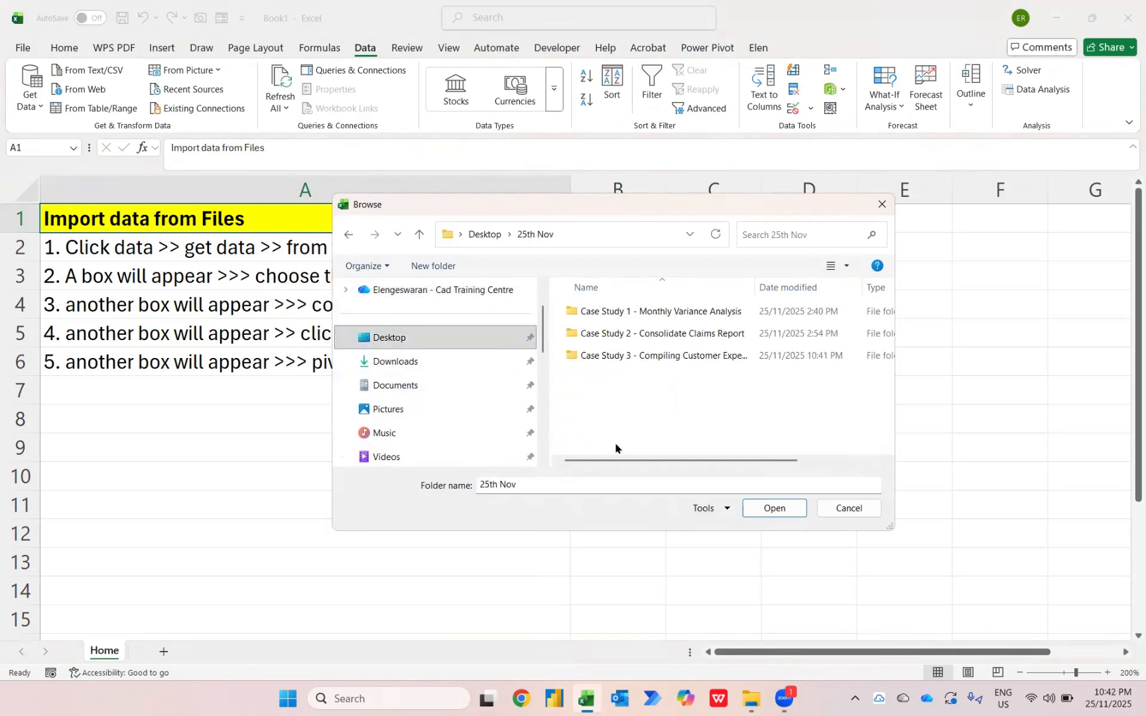
{"action": "double_click", "coordinate": [651, 356]}
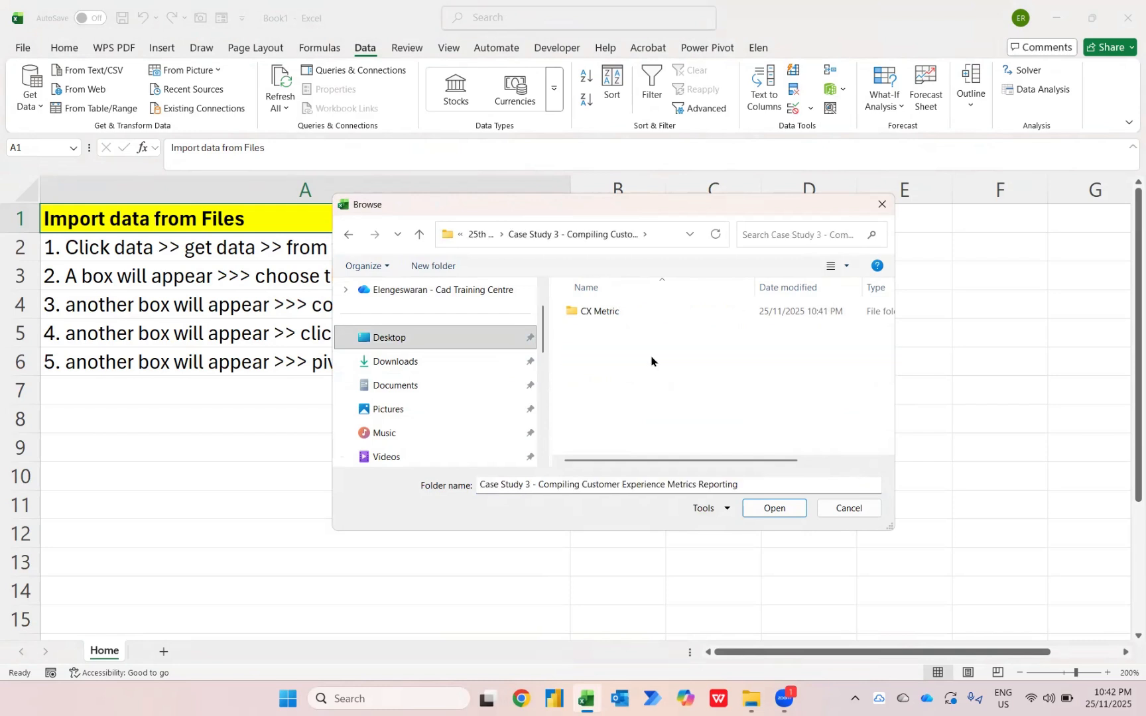
{"action": "left_click", "coordinate": [602, 316]}
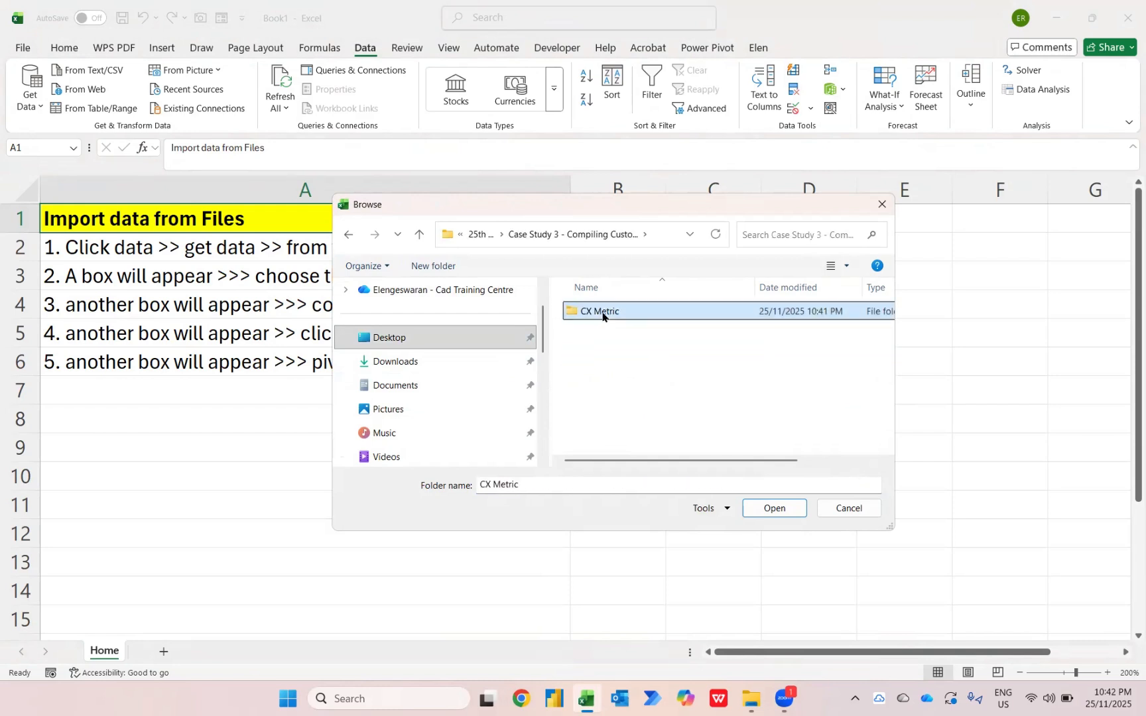
{"action": "double_click", "coordinate": [603, 317]}
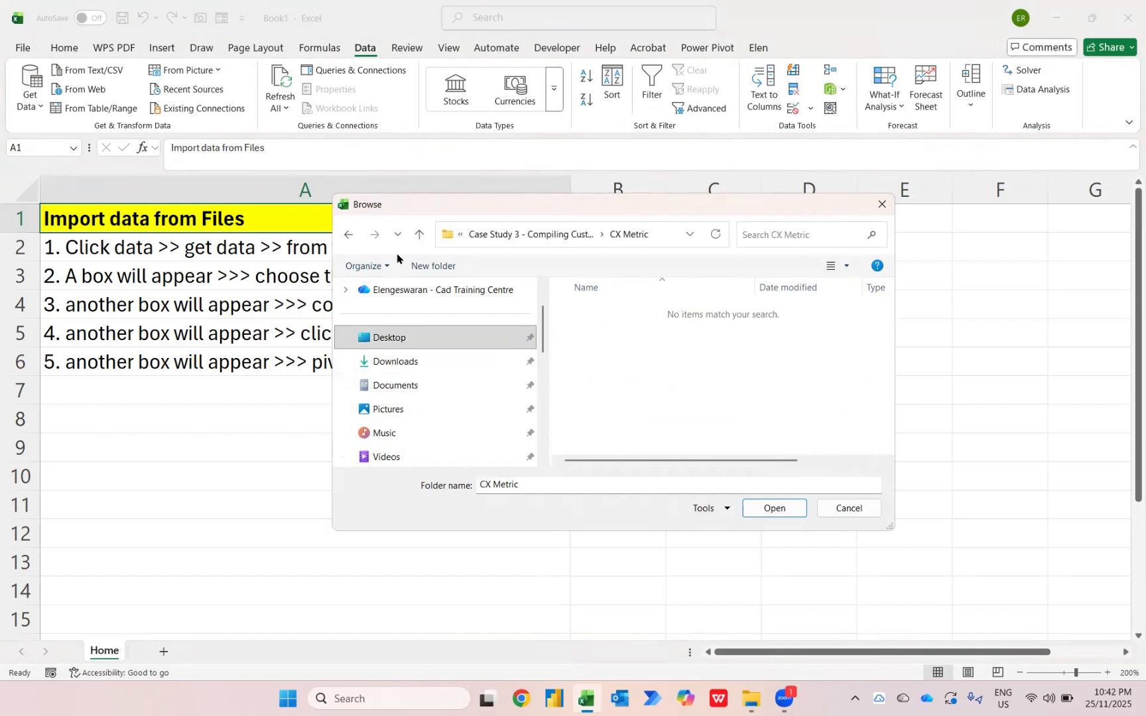
{"action": "left_click", "coordinate": [348, 235]}
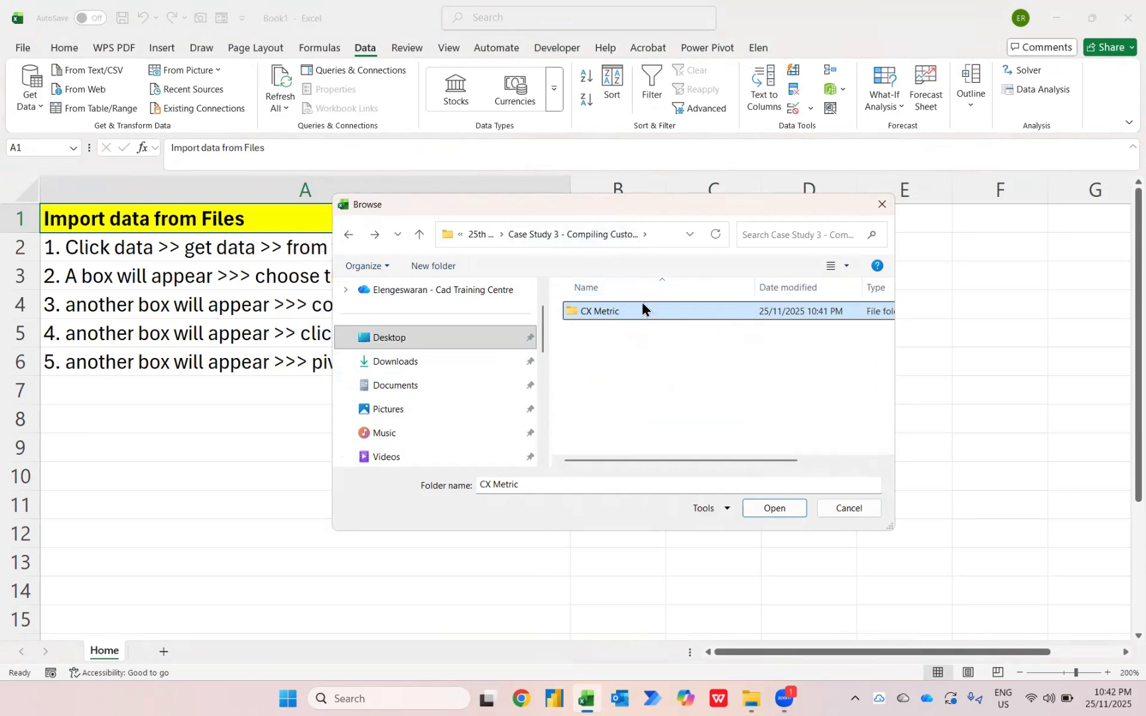
{"action": "left_click", "coordinate": [810, 599]}
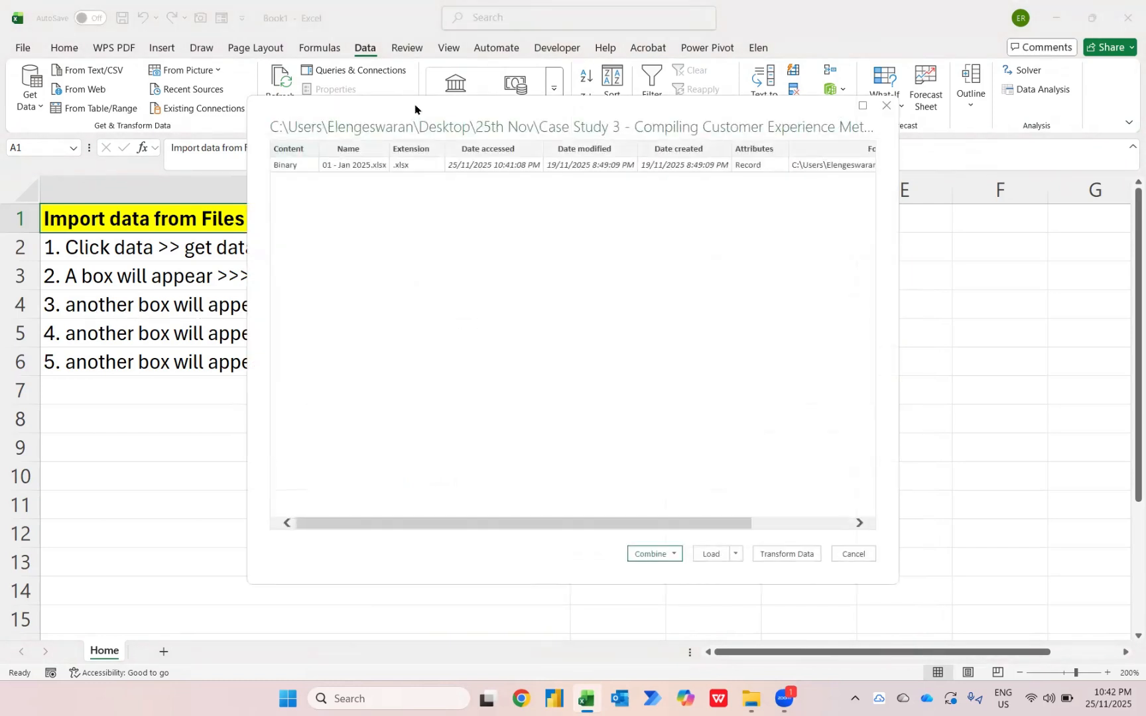
Combine and load the folder's files from the Raw Data sheet as a PivotTable Report on a new worksheet
{"action": "left_click_drag", "start_coordinate": [414, 109], "coordinate": [526, 397]}
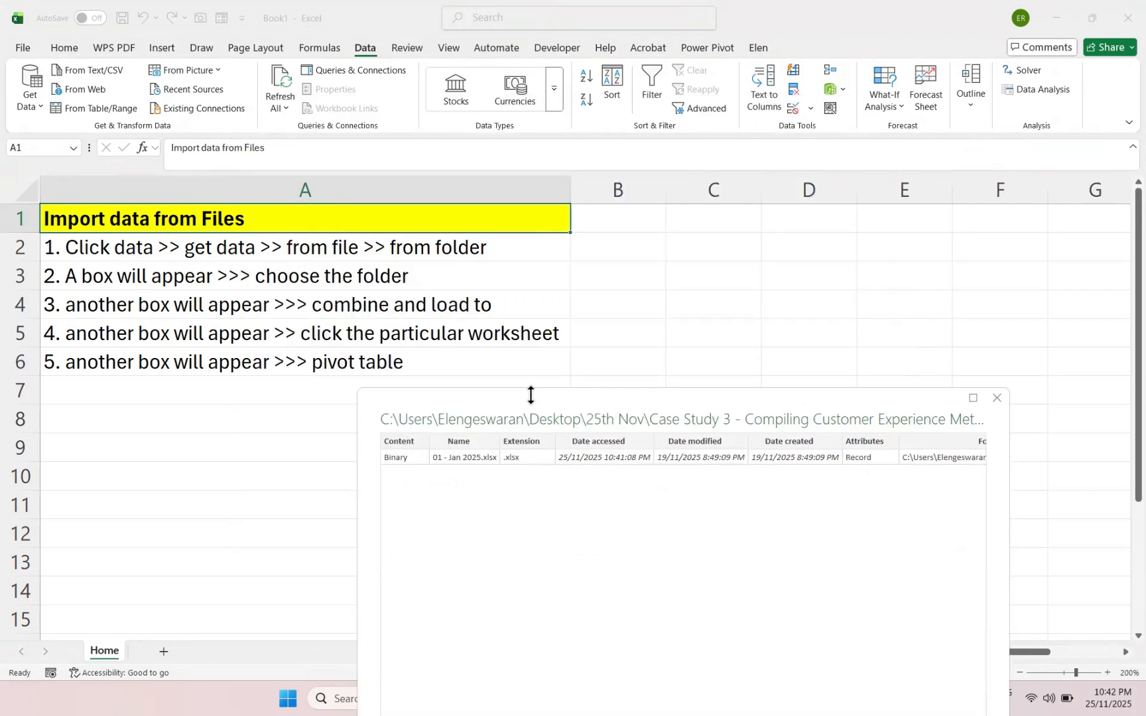
{"action": "left_click", "coordinate": [724, 594]}
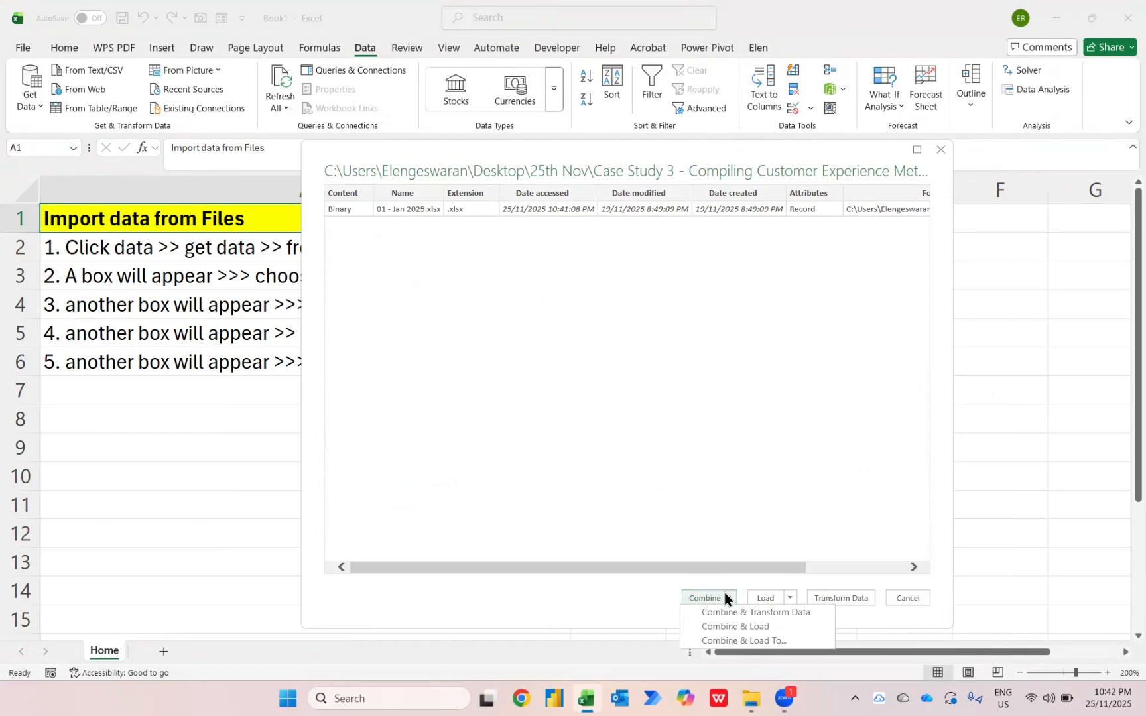
{"action": "left_click", "coordinate": [762, 641]}
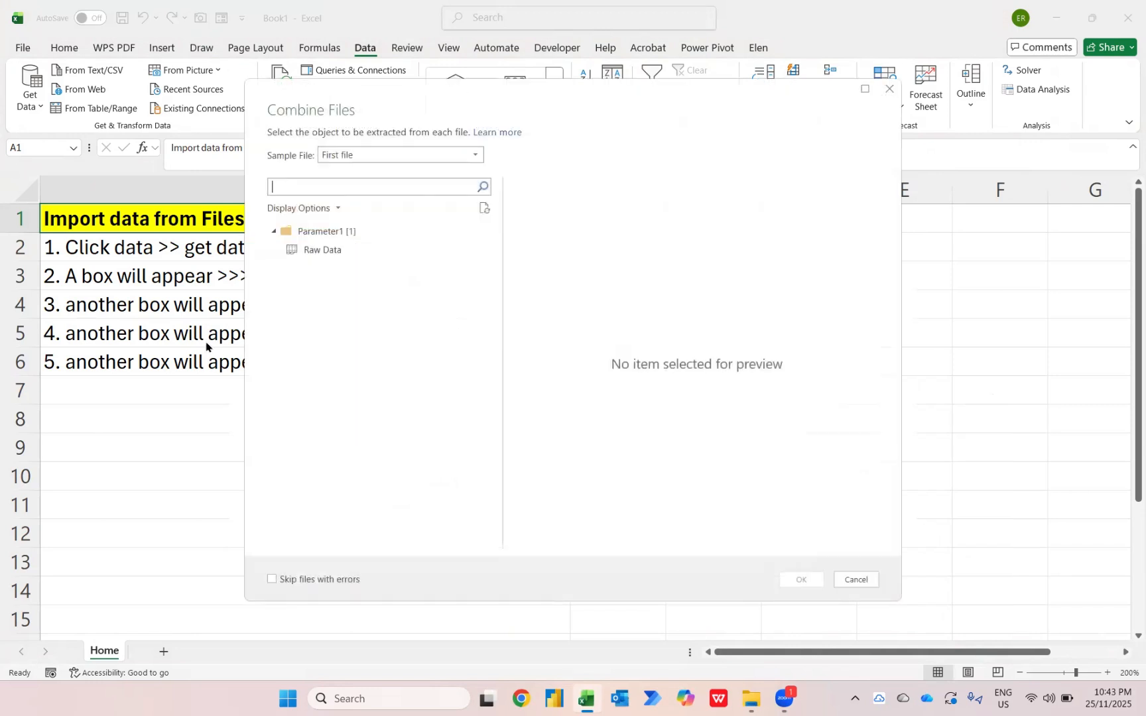
{"action": "left_click", "coordinate": [340, 254]}
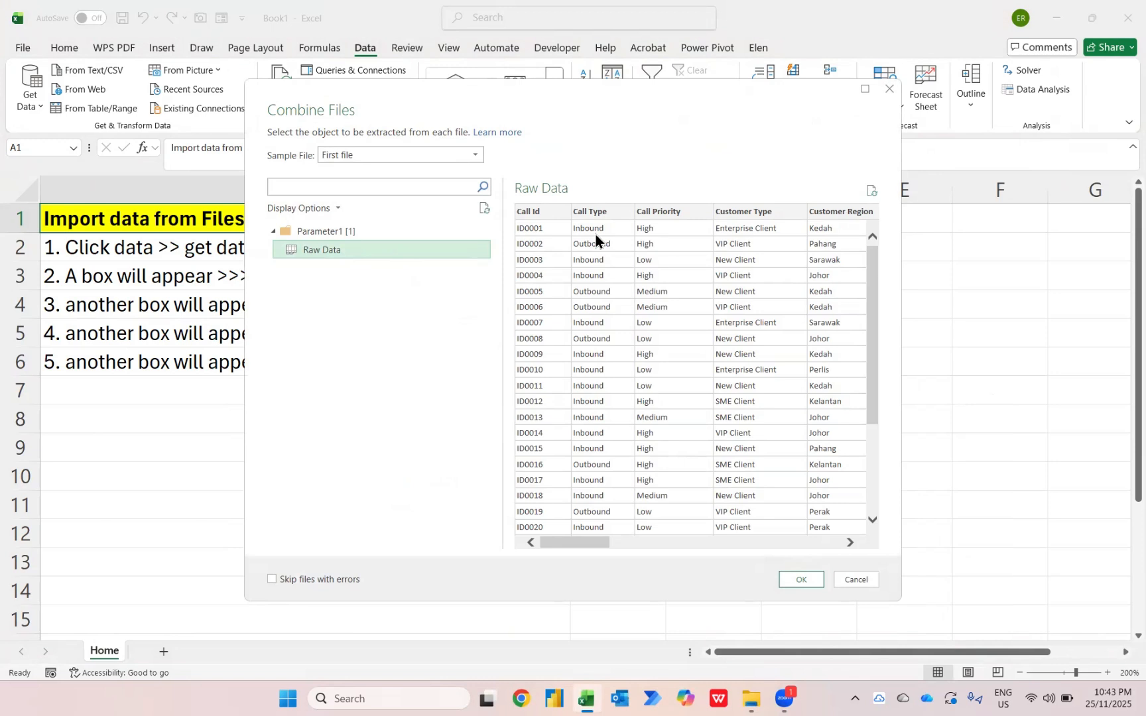
{"action": "left_click", "coordinate": [800, 579]}
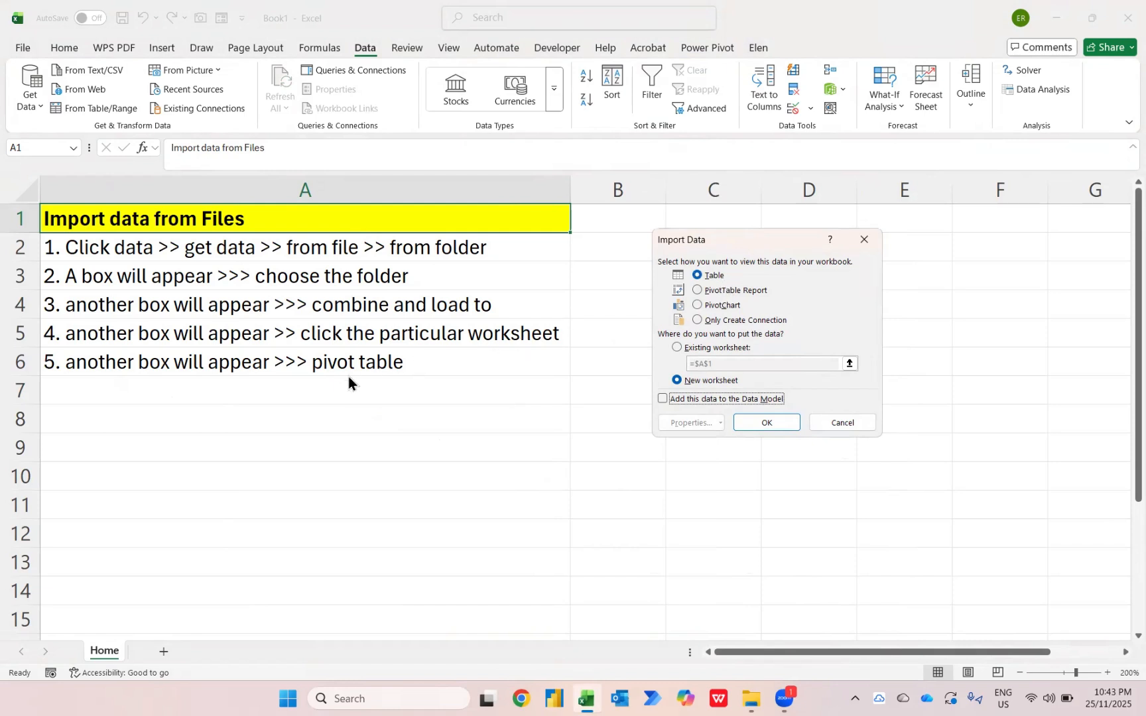
{"action": "left_click", "coordinate": [712, 292]}
{"action": "left_click", "coordinate": [762, 423]}
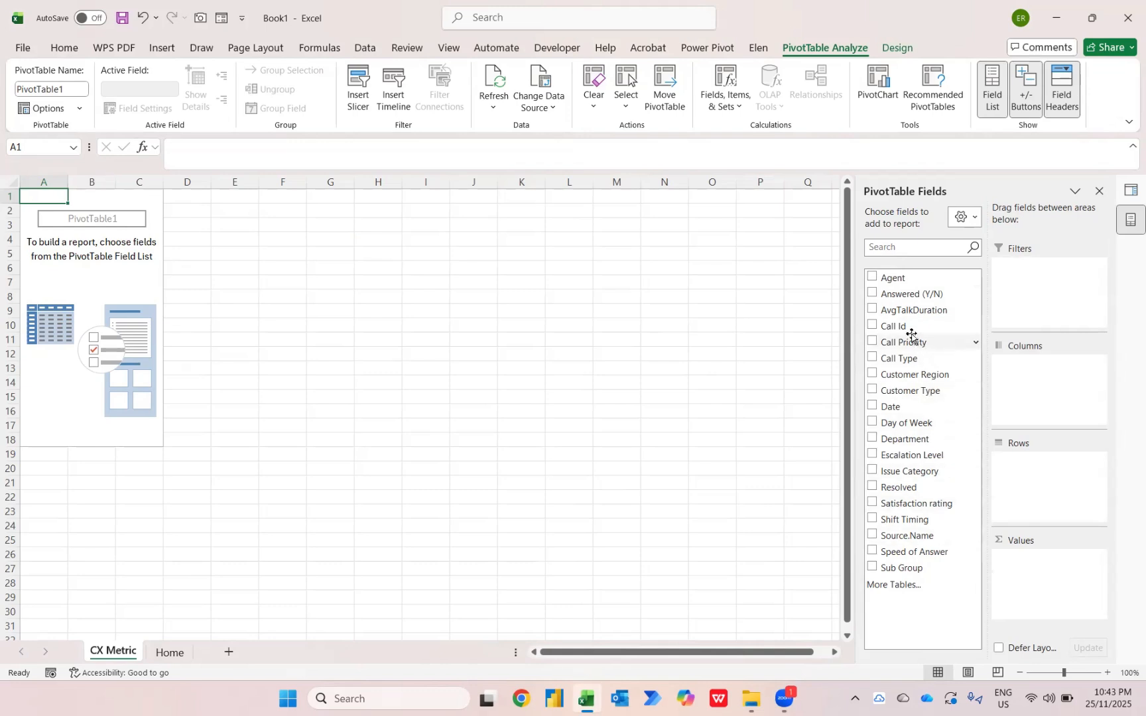
Add Call Id to the PivotTable values as a count and Date to the rows, with the sheet zoomed to 140%
{"action": "left_click_drag", "start_coordinate": [904, 330], "coordinate": [1048, 593]}
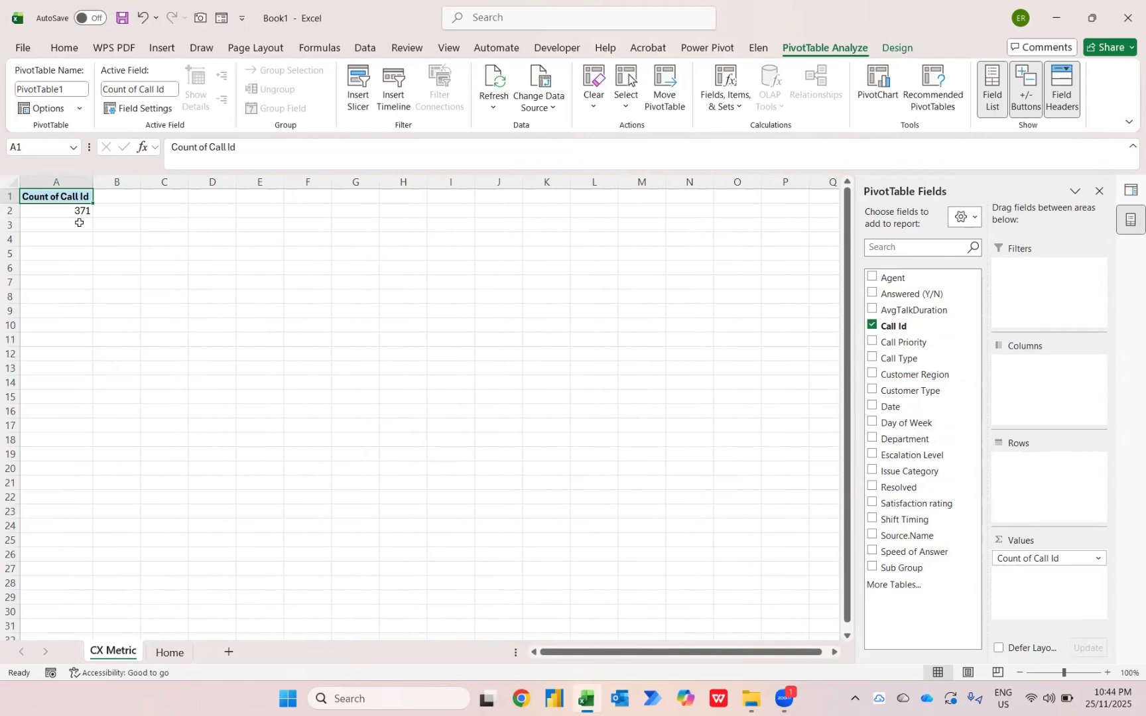
{"action": "left_click", "coordinate": [873, 406]}
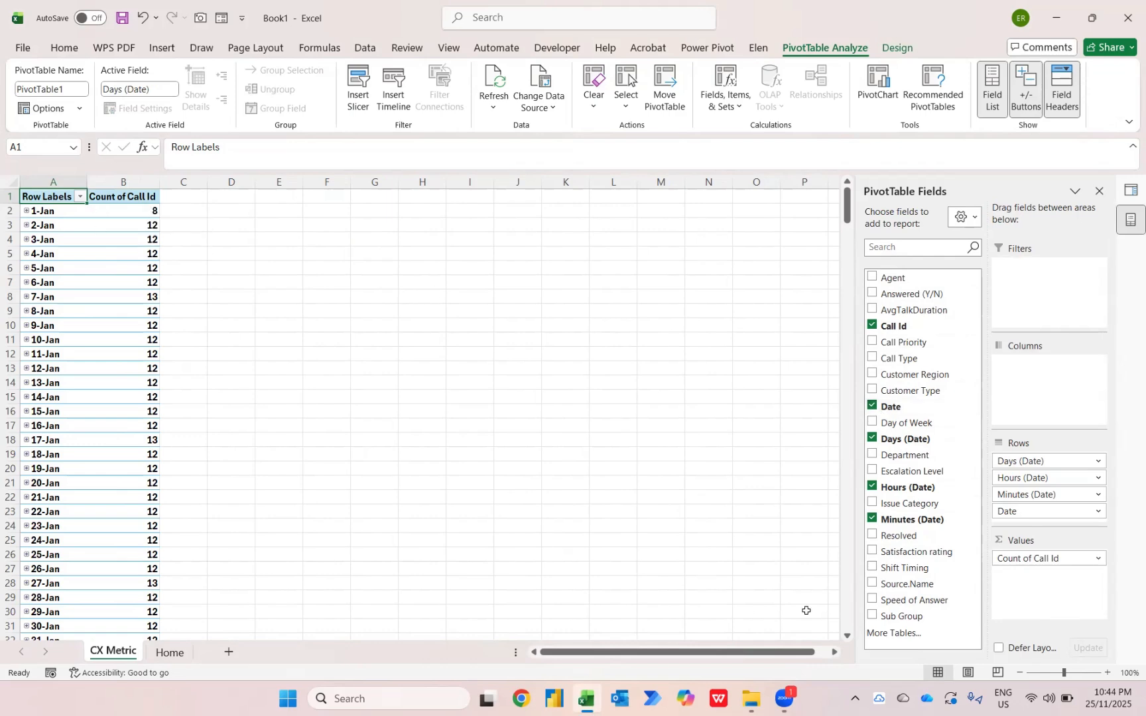
{"action": "left_click", "coordinate": [1110, 675]}
{"action": "left_click", "coordinate": [1110, 676]}
{"action": "left_click", "coordinate": [1110, 676]}
{"action": "left_click", "coordinate": [1110, 675]}
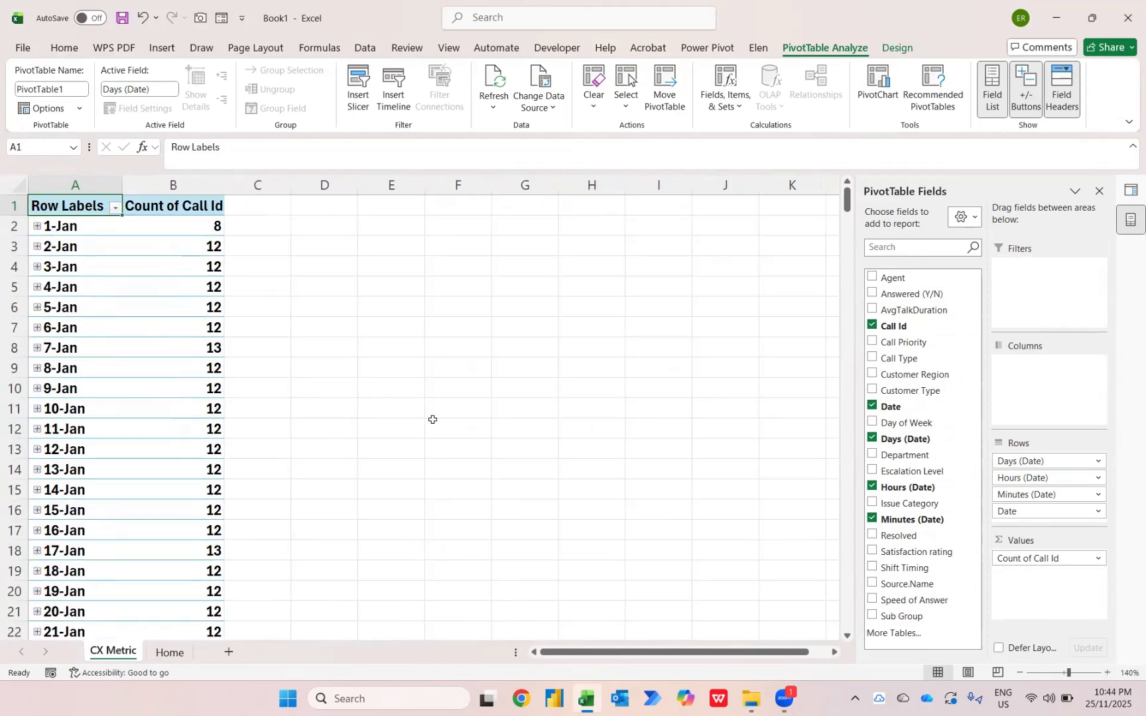
Regroup the PivotTable's date rows by Months only, deselecting Minutes, Hours and Days
{"action": "right_click", "coordinate": [80, 230]}
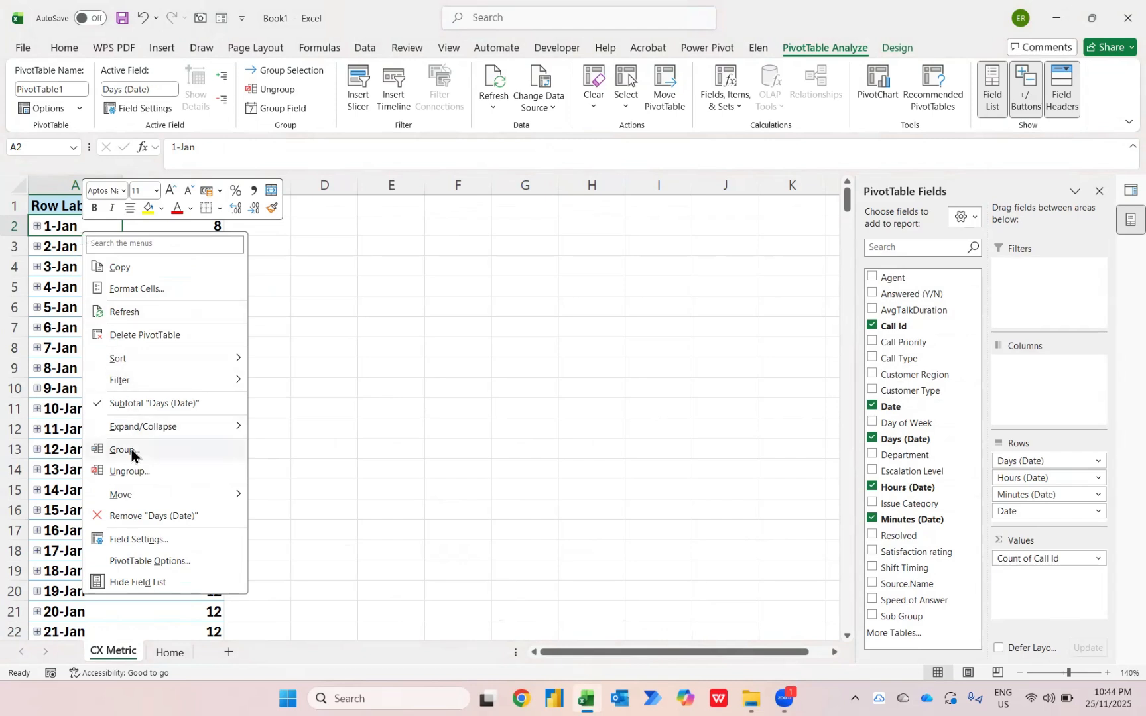
{"action": "left_click", "coordinate": [132, 450]}
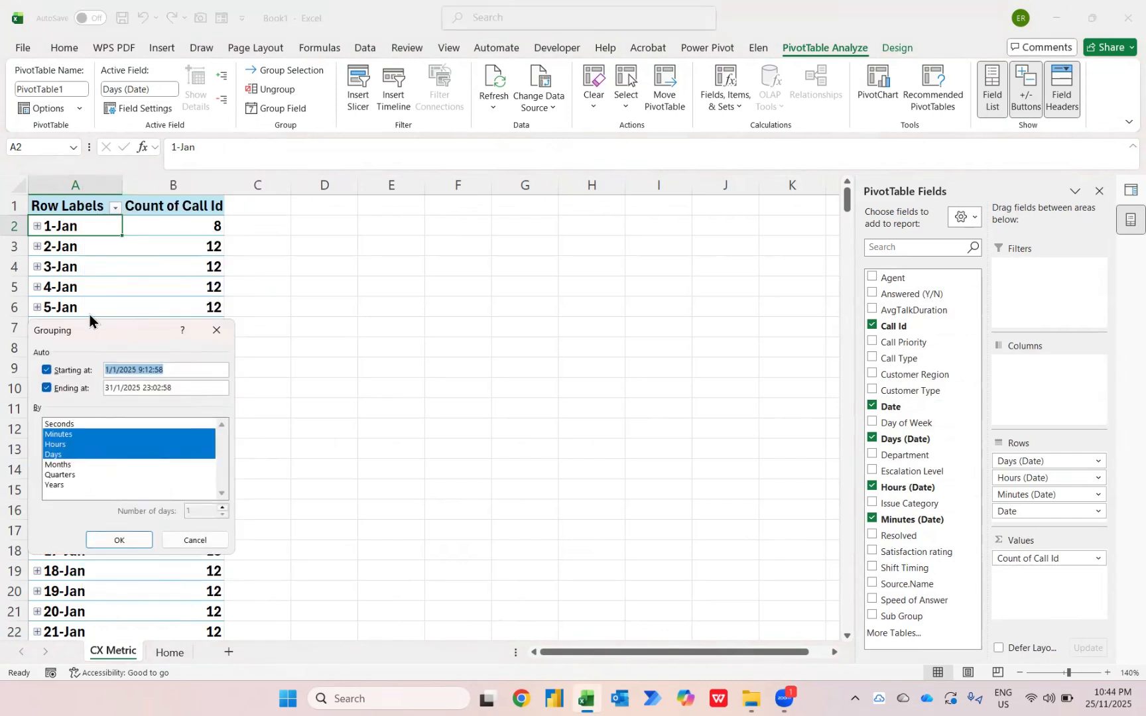
{"action": "left_click_drag", "start_coordinate": [86, 325], "coordinate": [357, 267]}
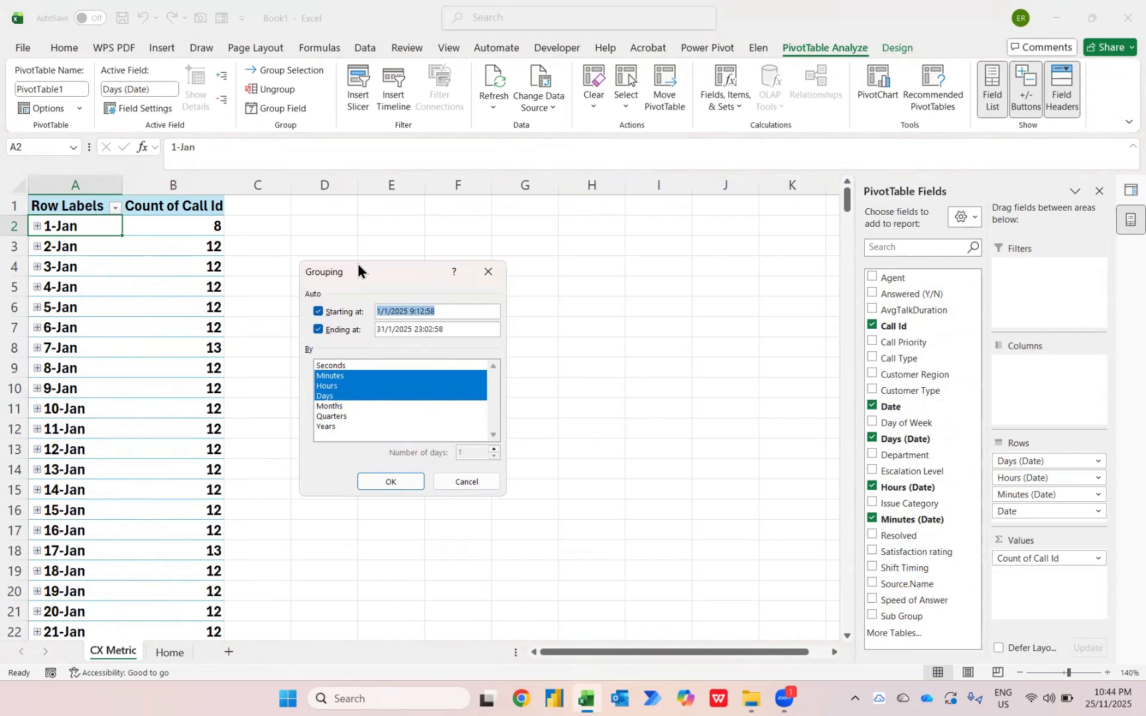
{"action": "left_click", "coordinate": [342, 376]}
{"action": "left_click", "coordinate": [329, 387]}
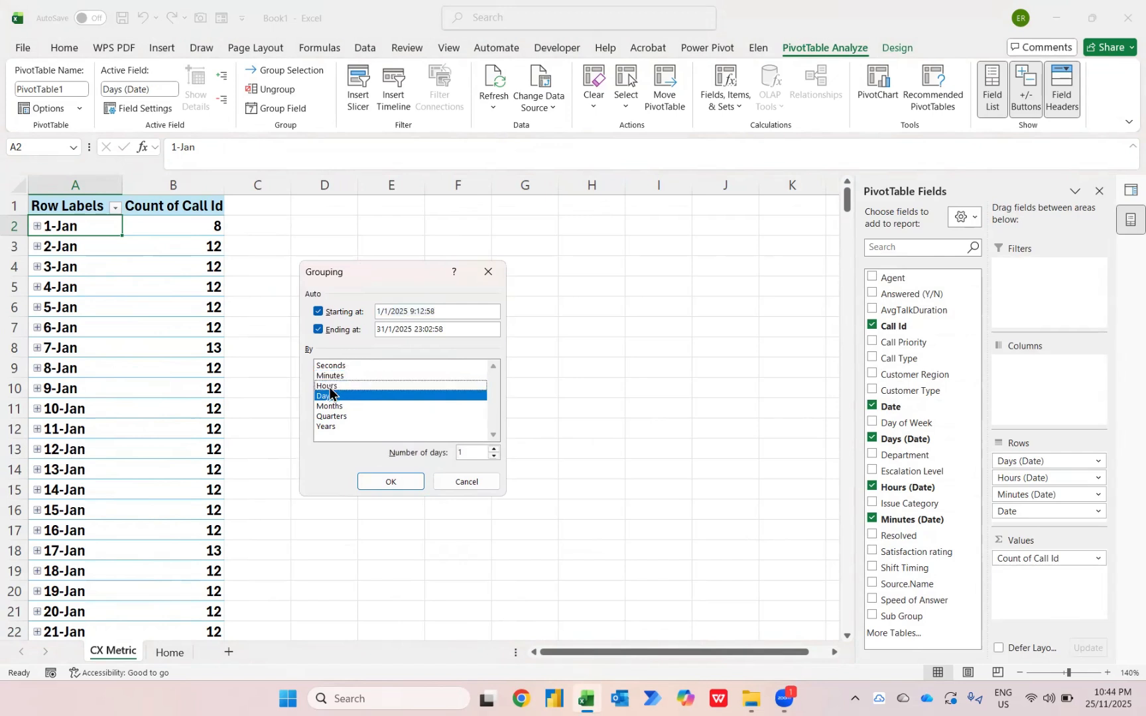
{"action": "left_click", "coordinate": [327, 396]}
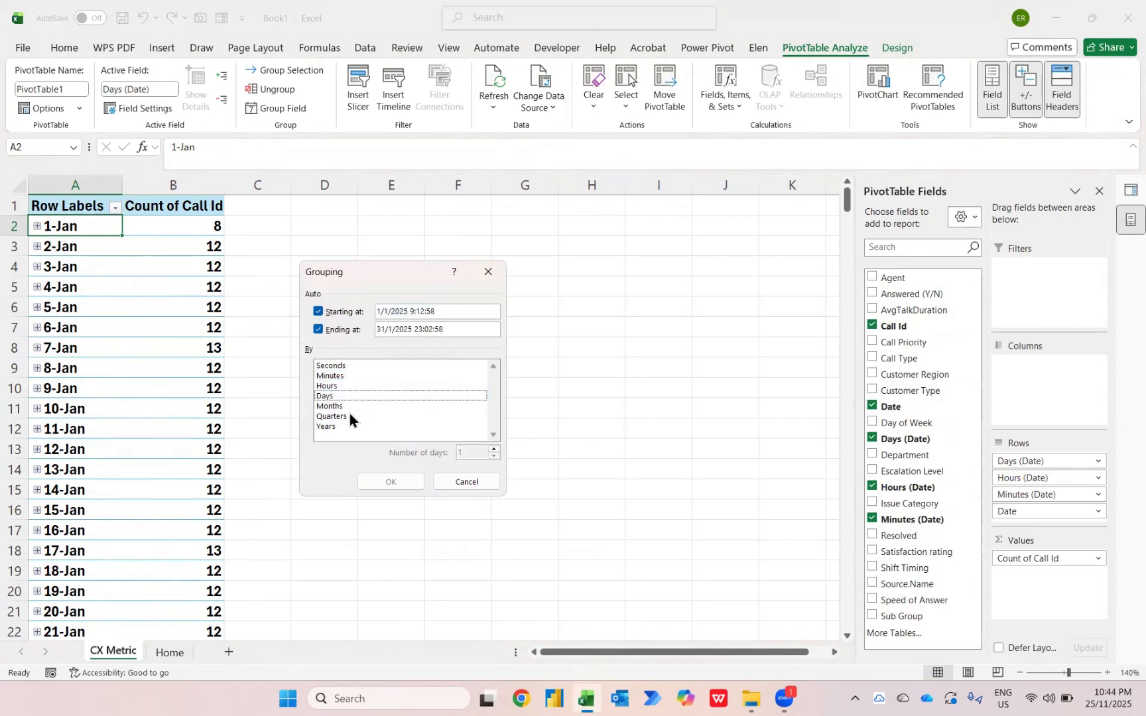
{"action": "left_click", "coordinate": [346, 407]}
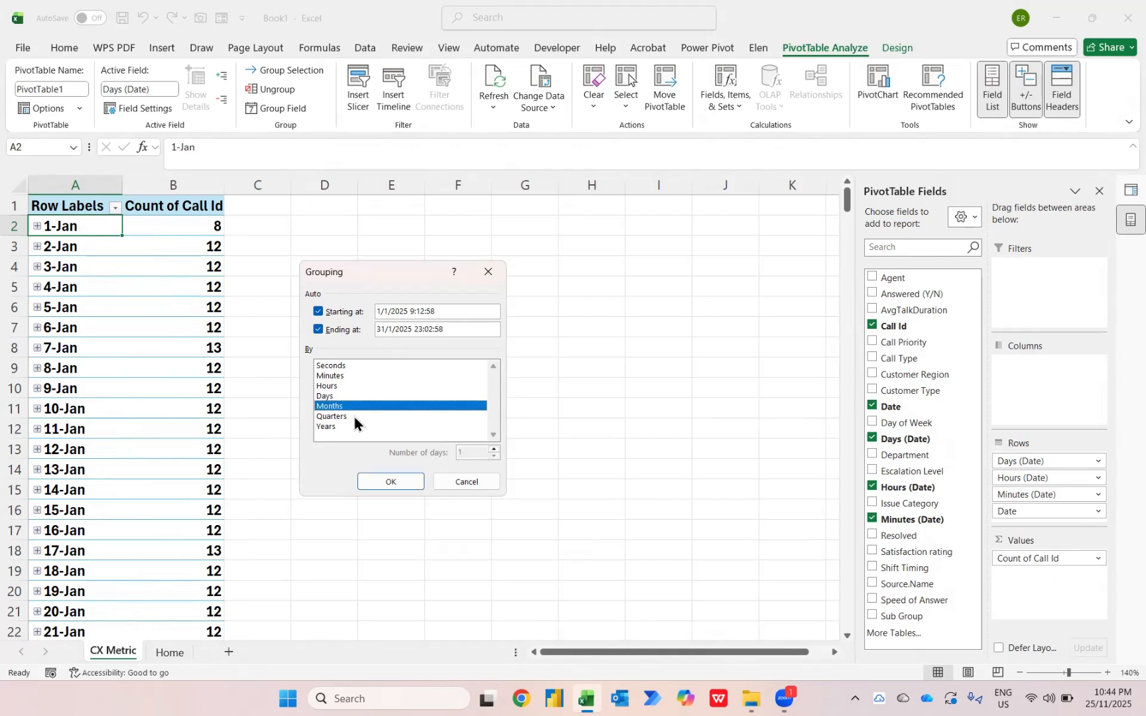
{"action": "left_click", "coordinate": [391, 480]}
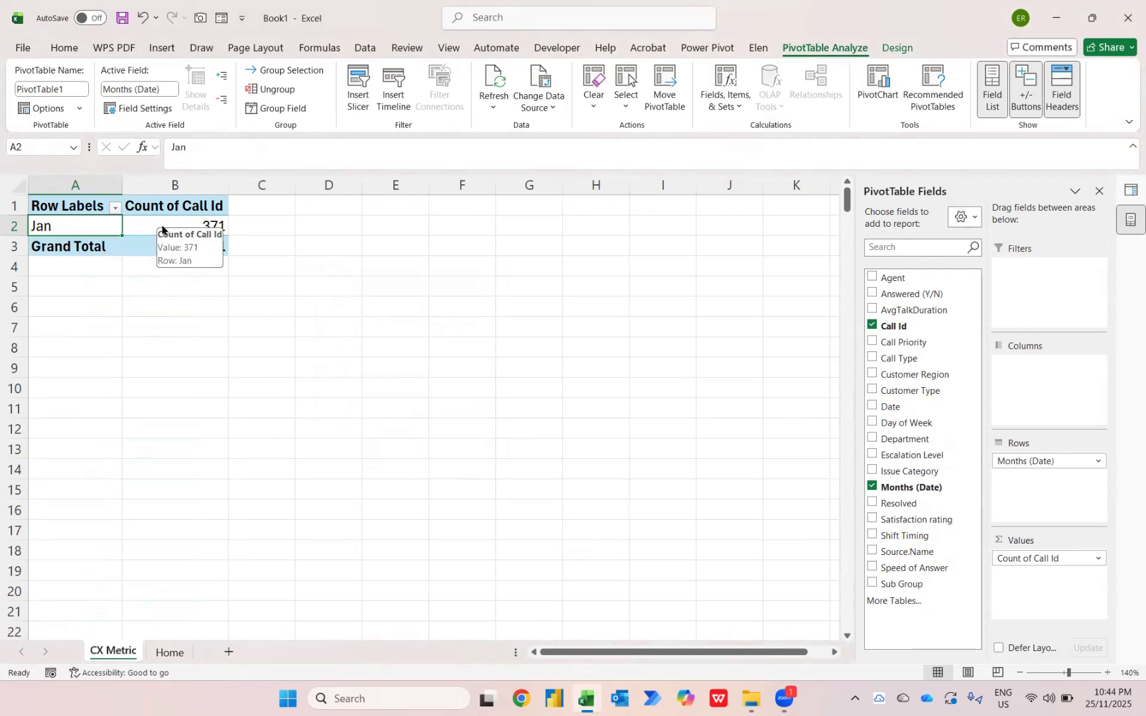
Switch to File Explorer and move the 02 - Feb 2025 workbook from the Case Study 3 folder into the CX Metric folder
{"action": "key", "text": "alt+Tab"}
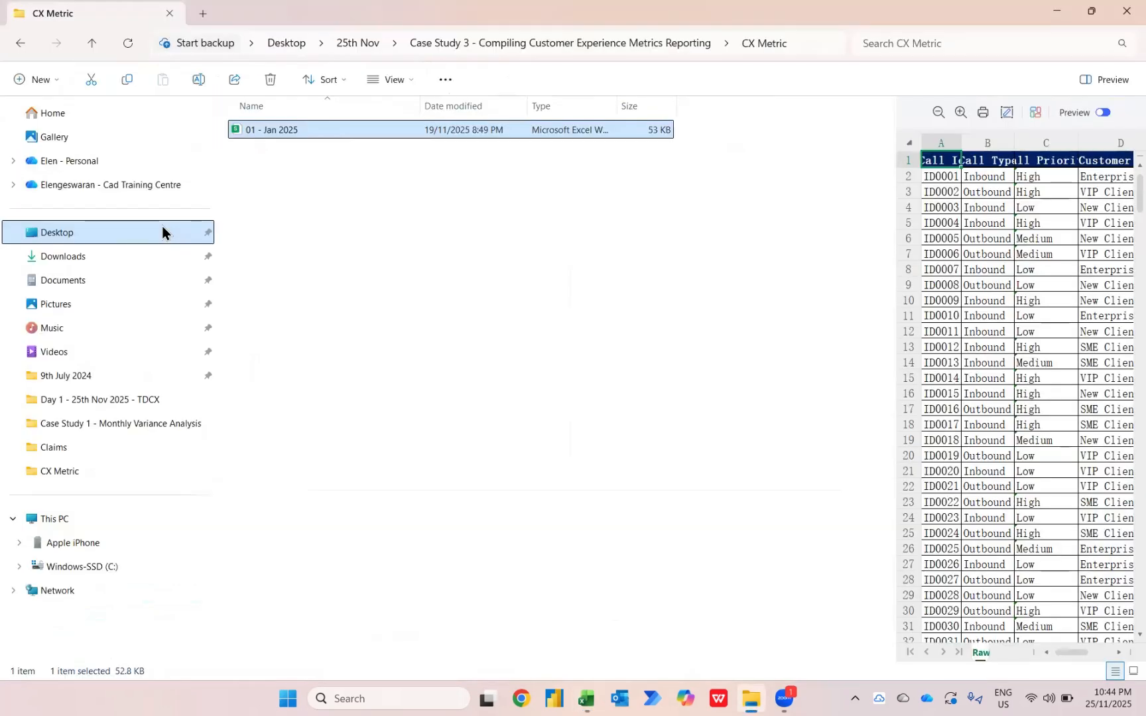
{"action": "key", "text": "alt+Up"}
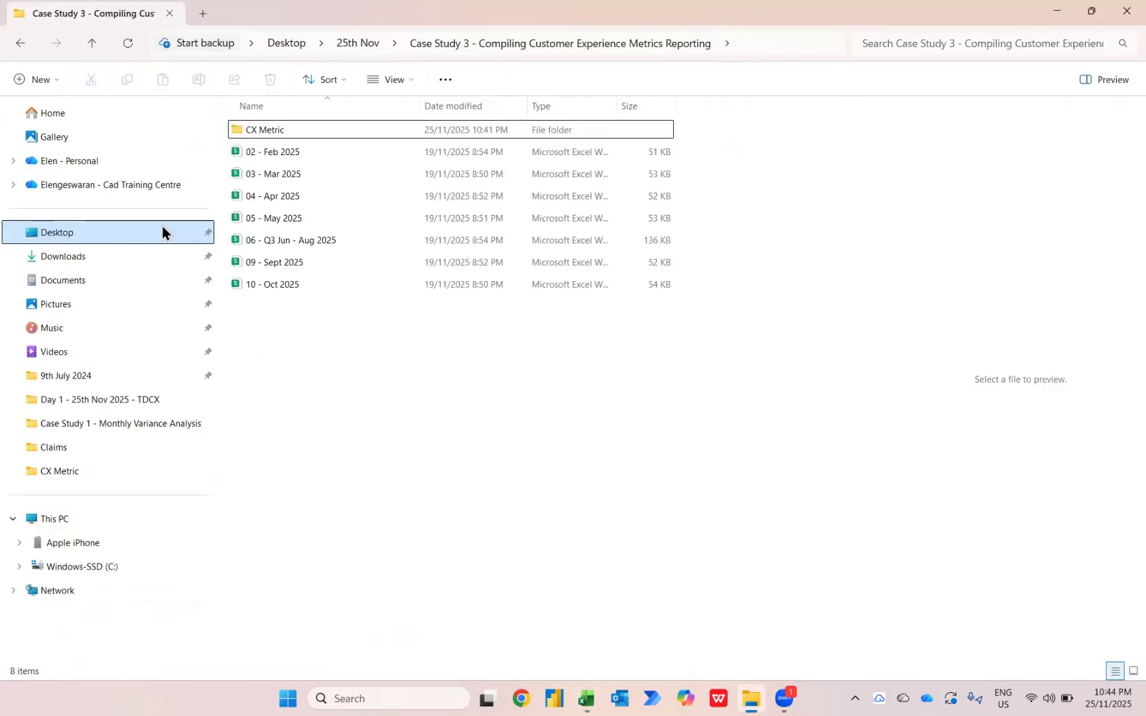
{"action": "left_click", "coordinate": [277, 129]}
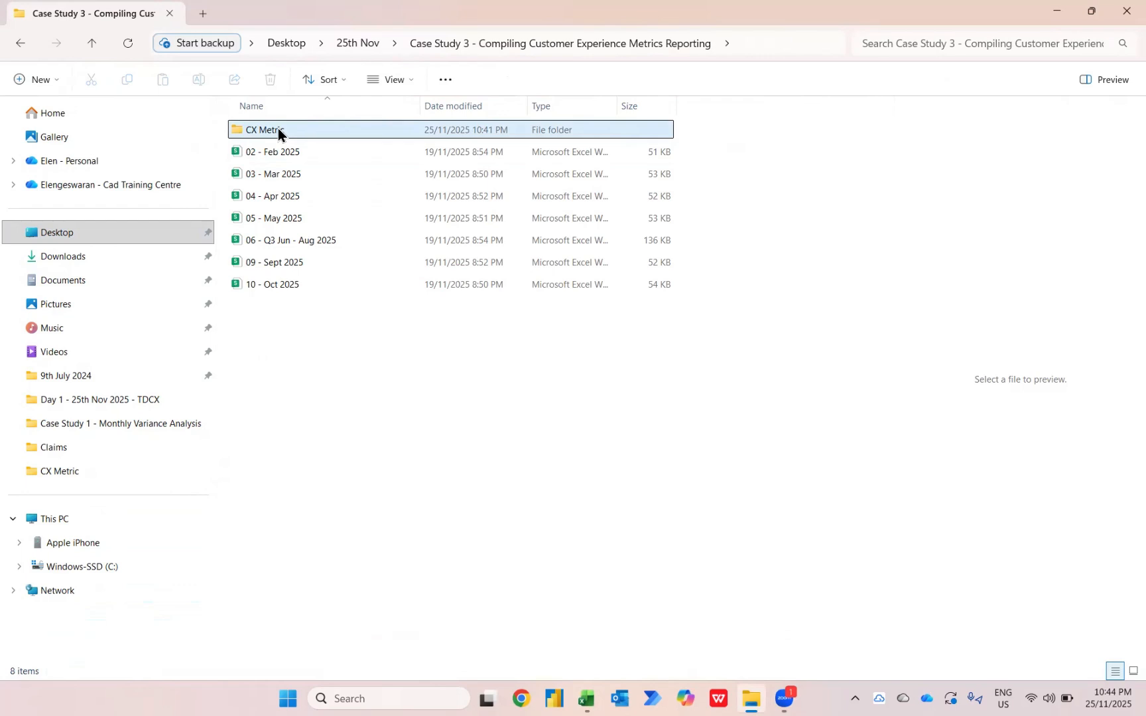
{"action": "double_click", "coordinate": [277, 129]}
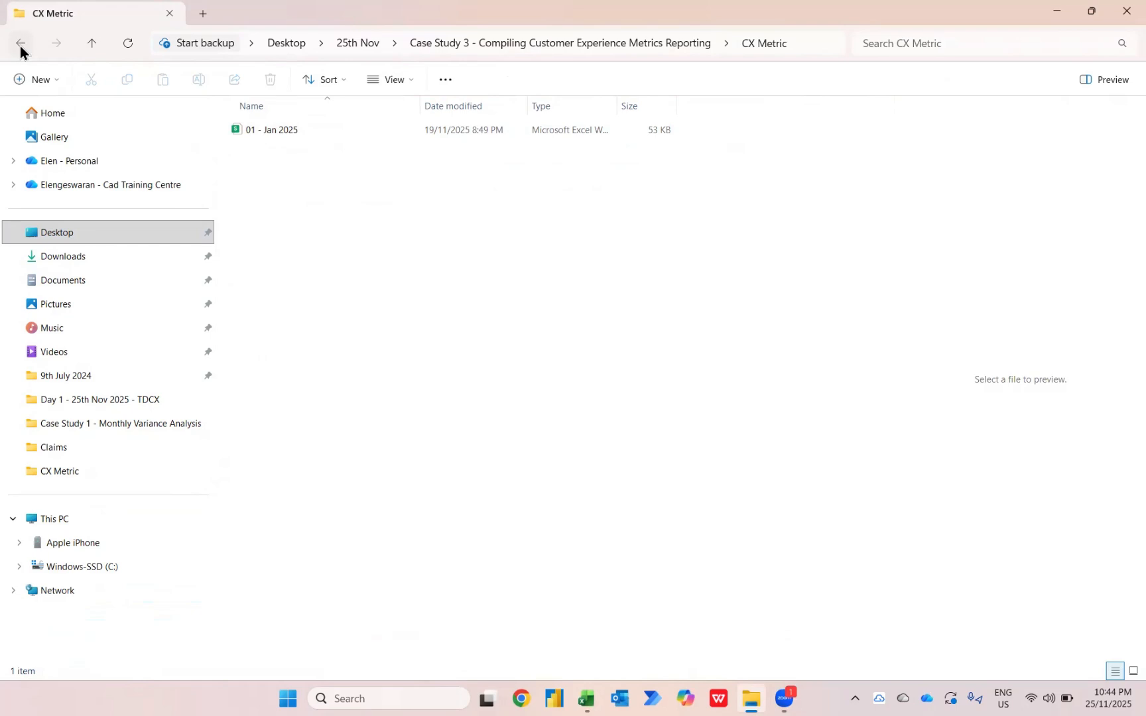
{"action": "left_click", "coordinate": [20, 46]}
{"action": "left_click", "coordinate": [279, 155]}
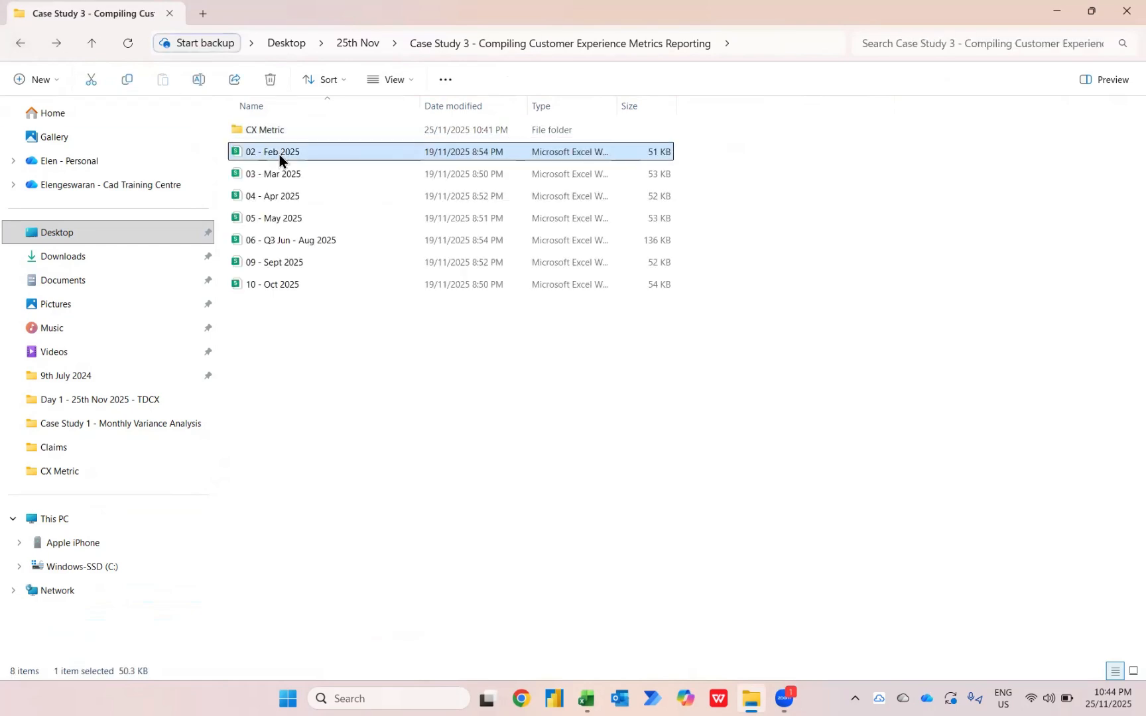
{"action": "left_click_drag", "start_coordinate": [265, 153], "coordinate": [286, 128]}
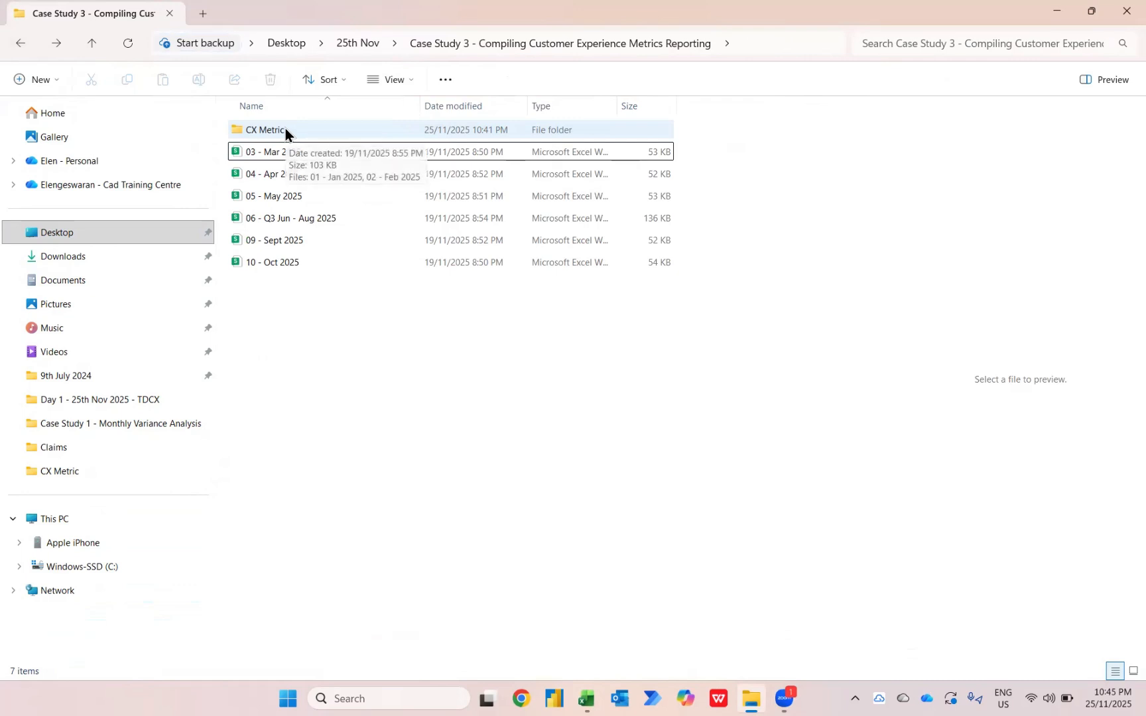
Switch back to the Book1 workbook in Excel and refresh the PivotTable to load the added file
{"action": "key", "text": "alt+Tab"}
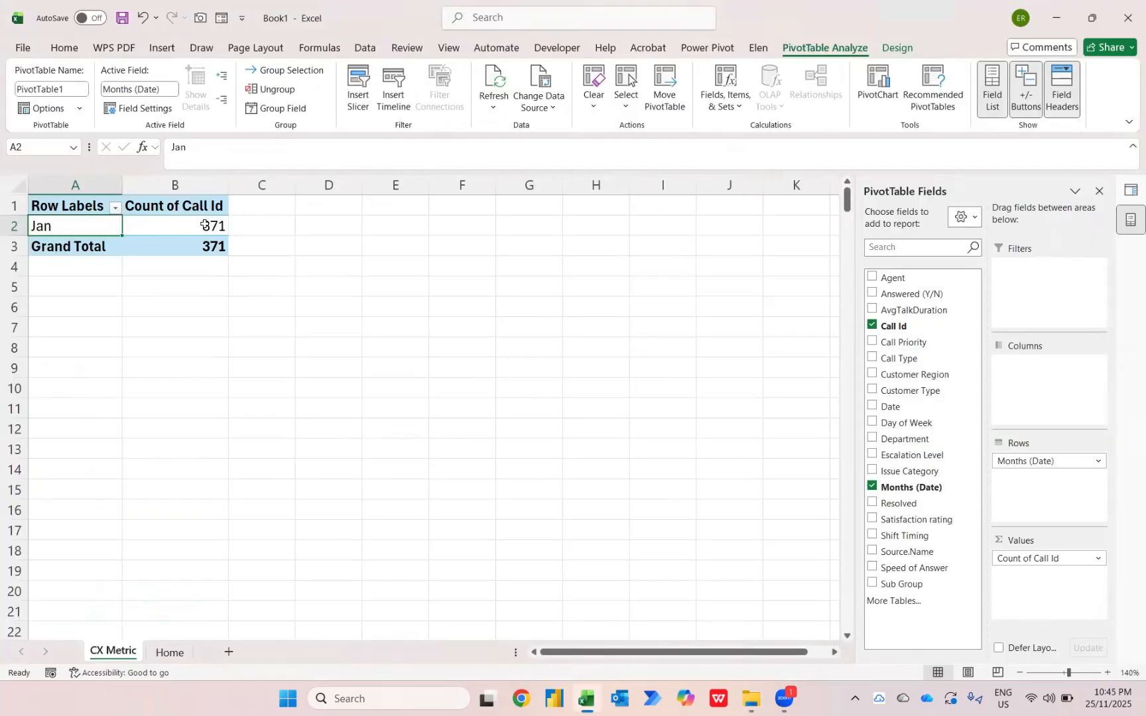
{"action": "right_click", "coordinate": [206, 227]}
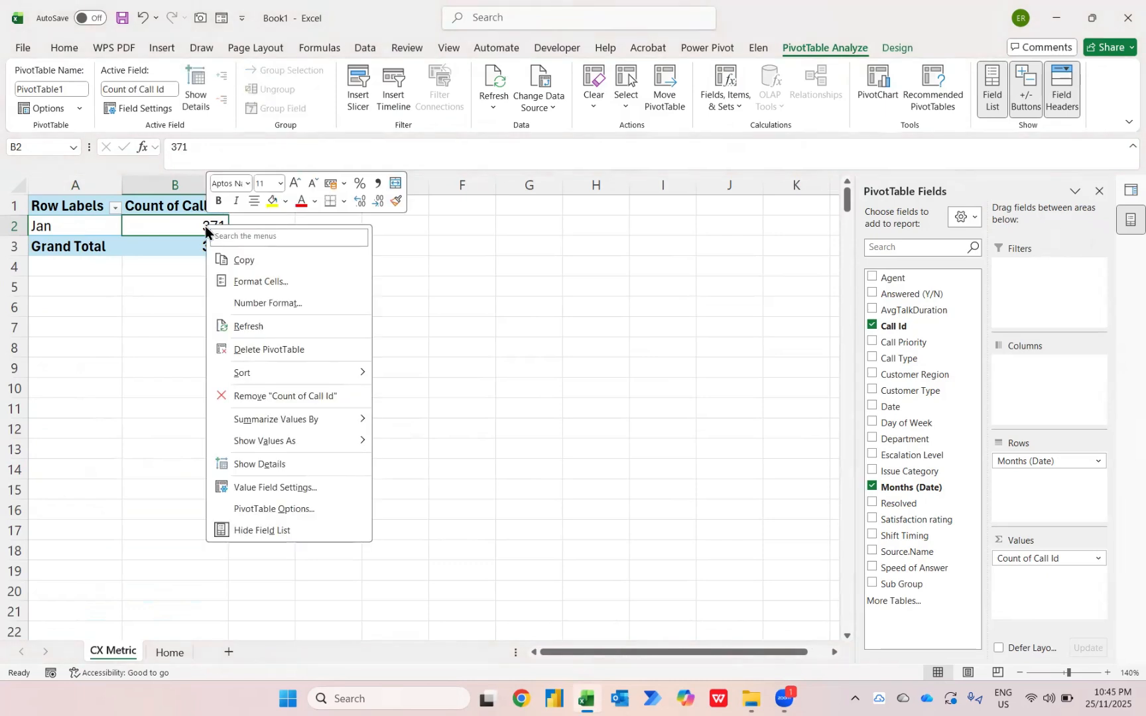
{"action": "left_click", "coordinate": [250, 324]}
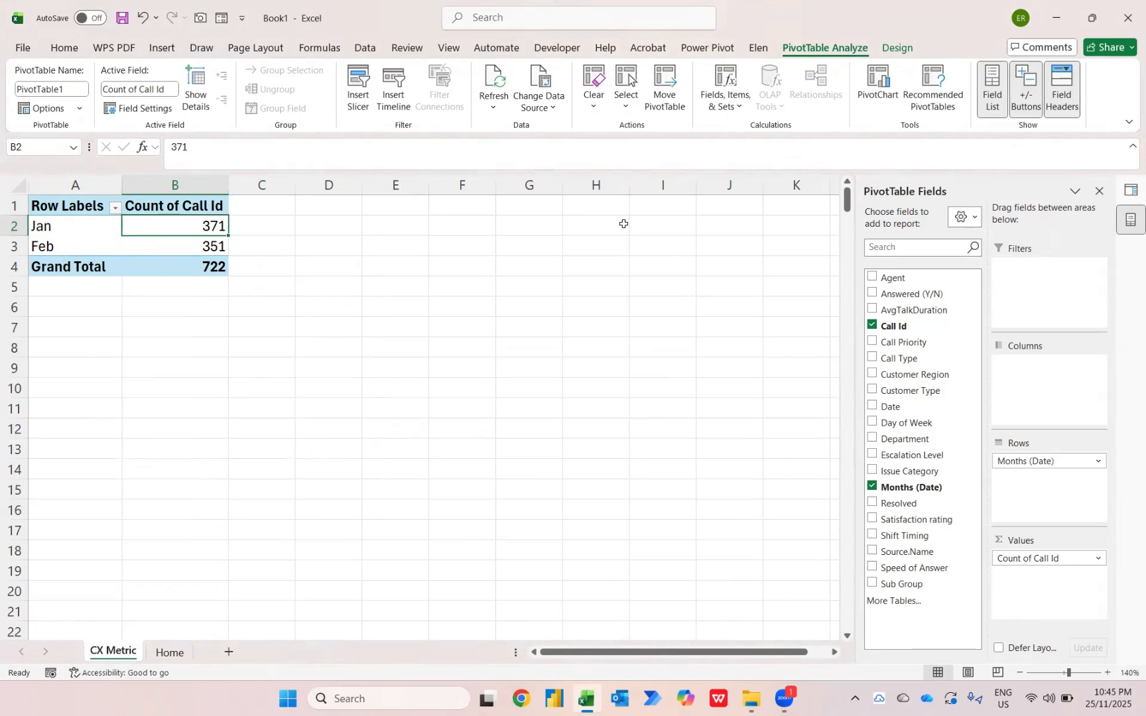
Add a second Call Id count to the PivotTable values, shown as Difference From the (previous) item of Months (Date)
{"action": "left_click_drag", "start_coordinate": [897, 325], "coordinate": [1038, 584]}
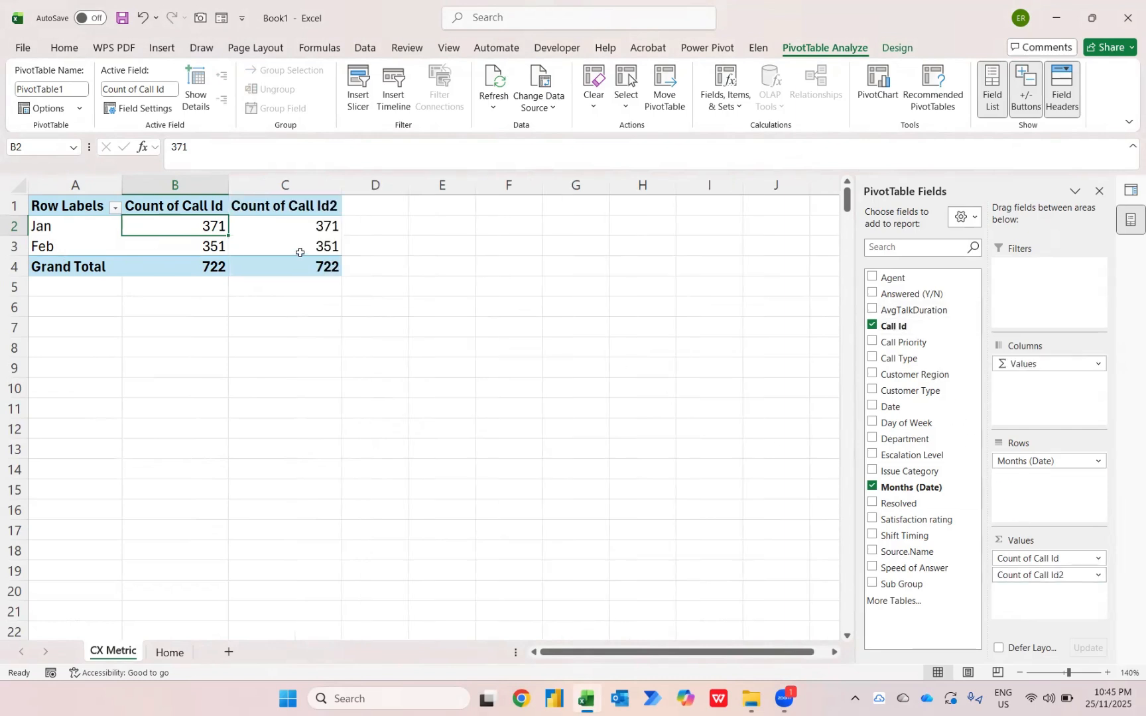
{"action": "right_click", "coordinate": [306, 228]}
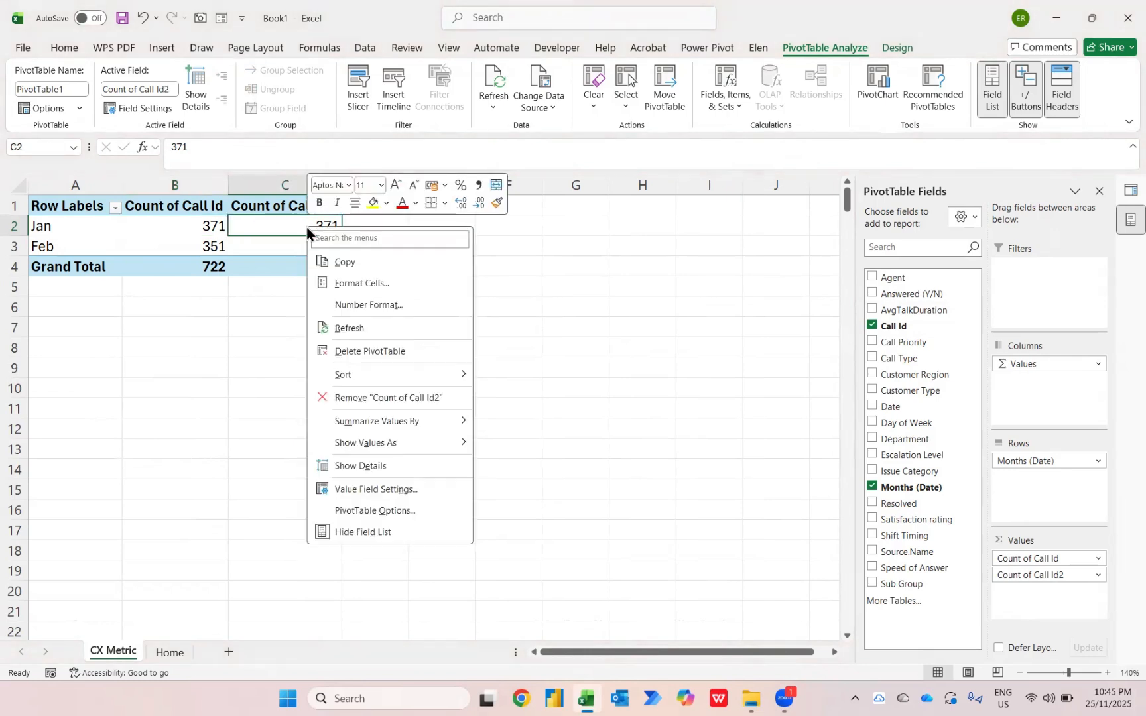
{"action": "mouse_move", "coordinate": [359, 448]}
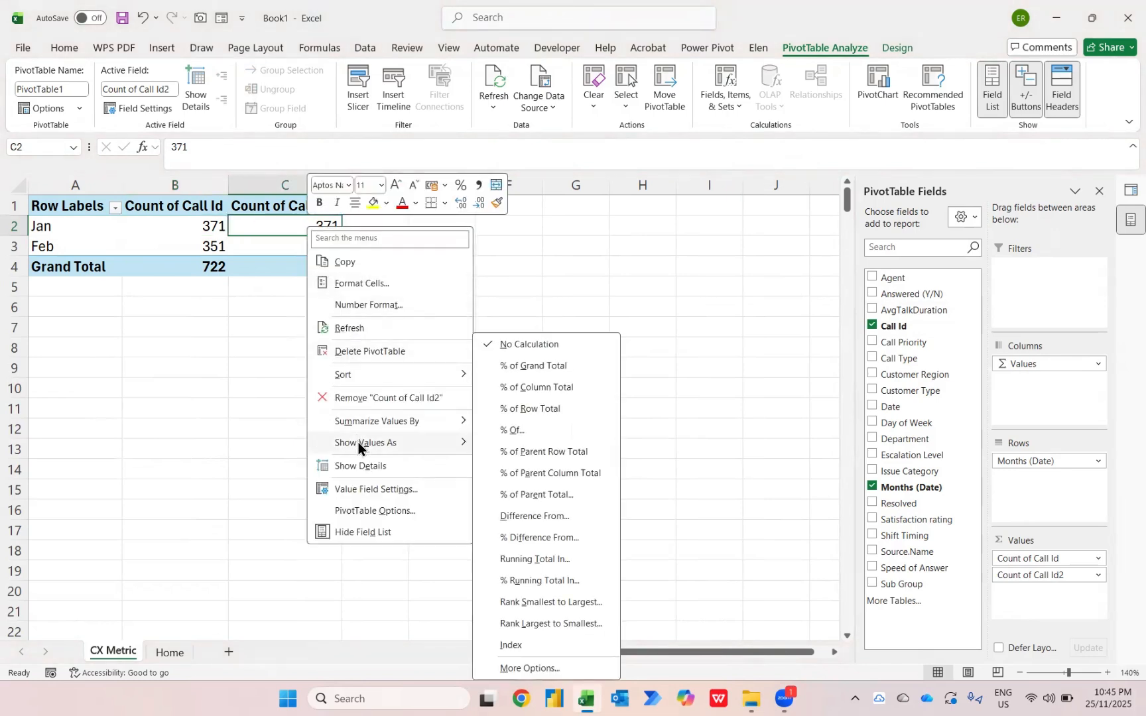
{"action": "left_click", "coordinate": [526, 517]}
{"action": "left_click", "coordinate": [729, 375]}
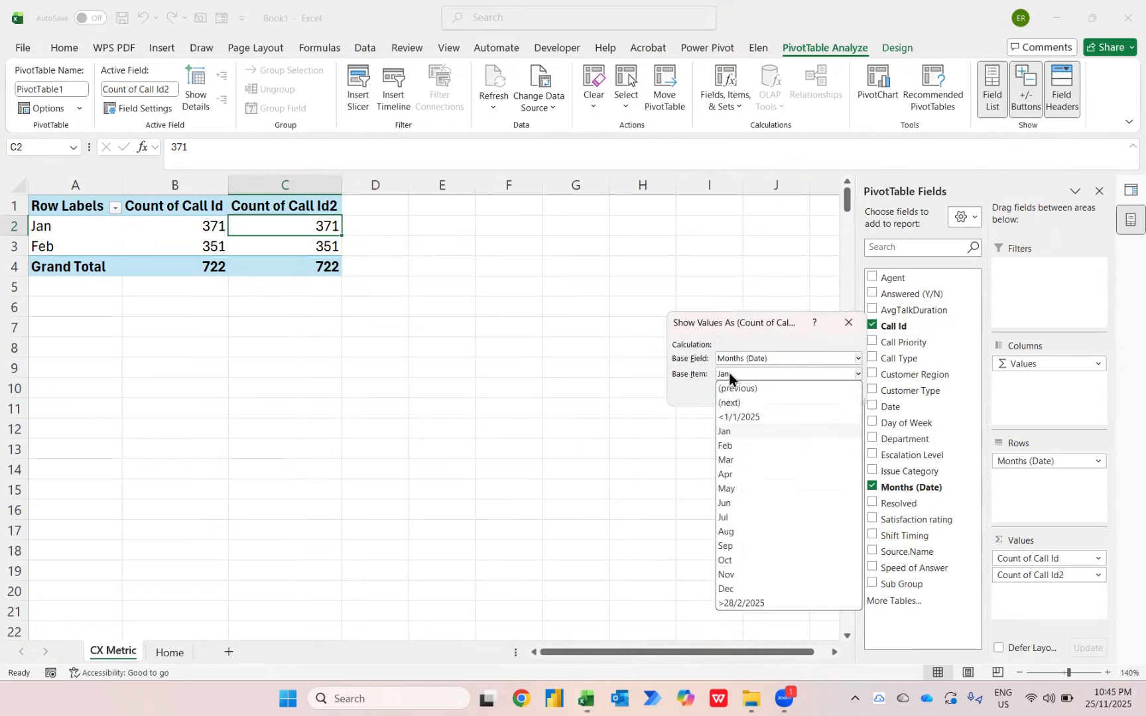
{"action": "left_click", "coordinate": [732, 386]}
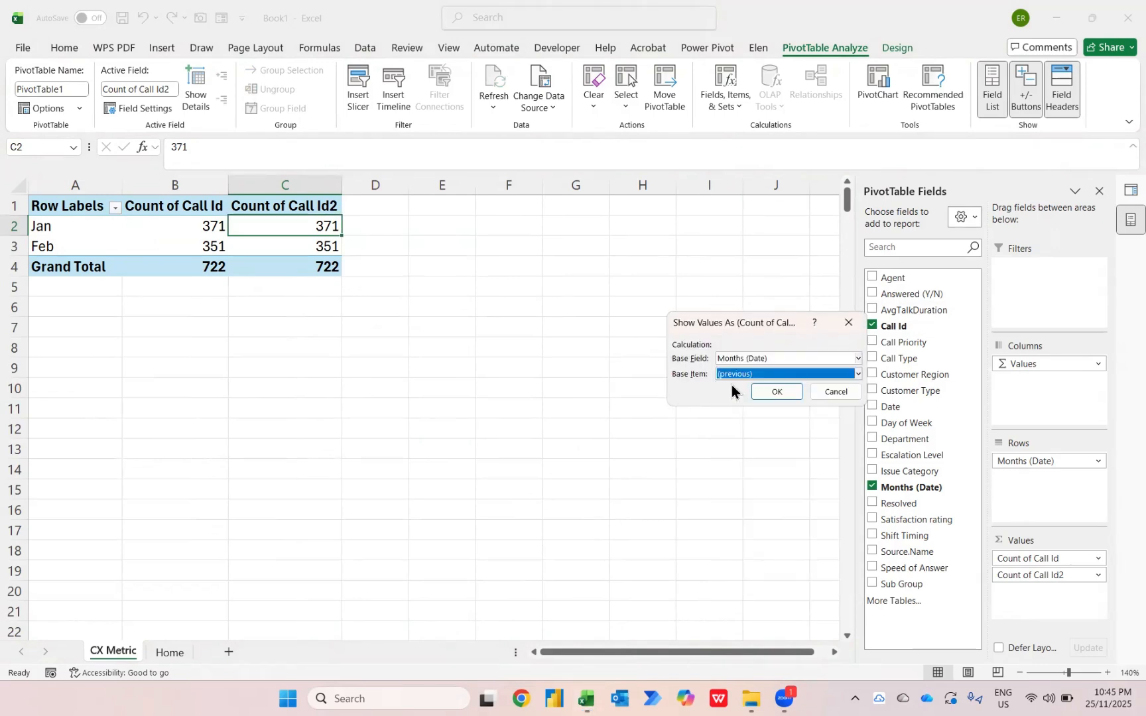
{"action": "left_click", "coordinate": [777, 396]}
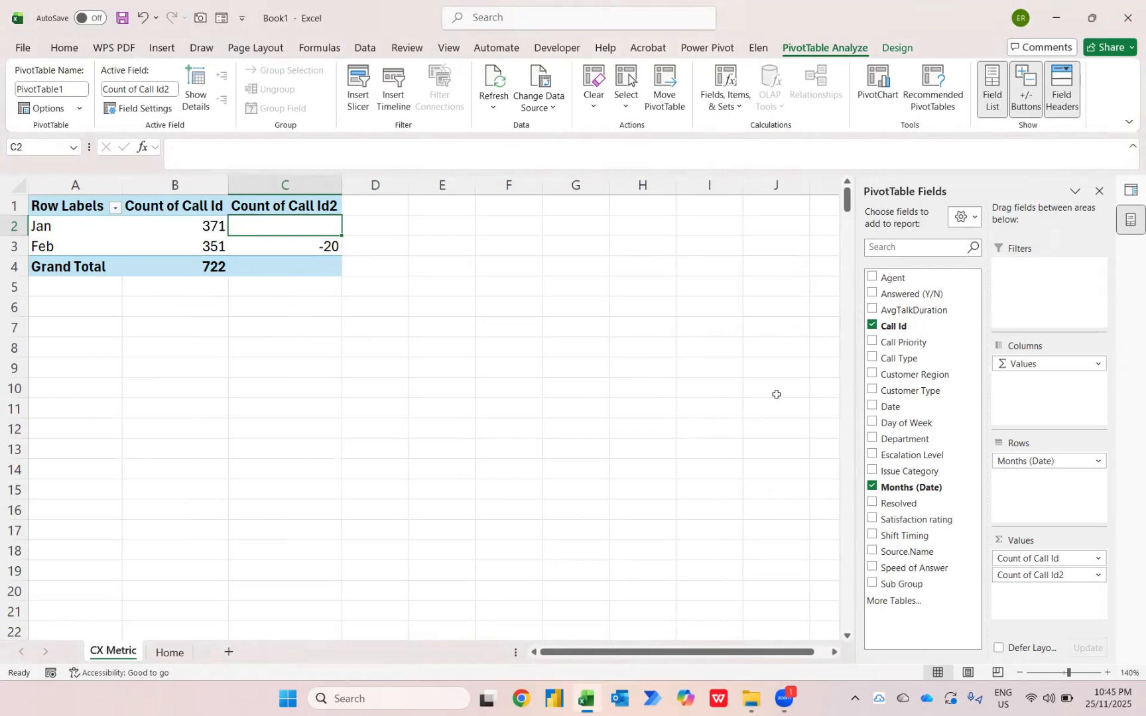
{"action": "key", "text": "Left"}
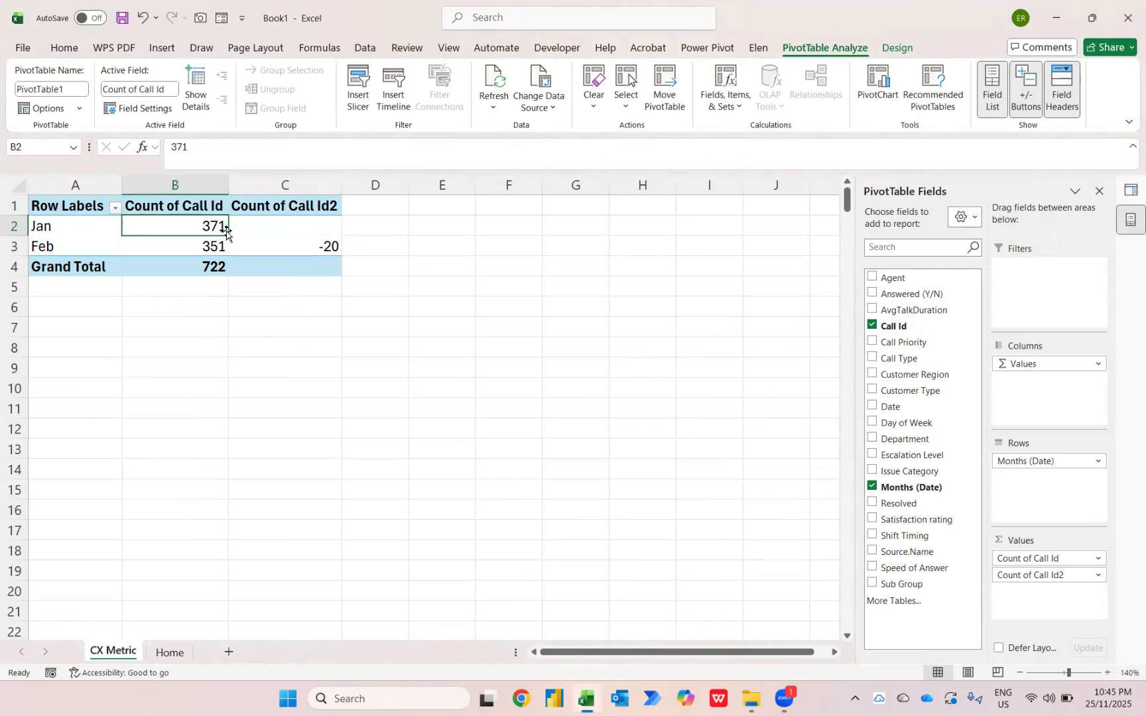
{"action": "key", "text": "Down"}
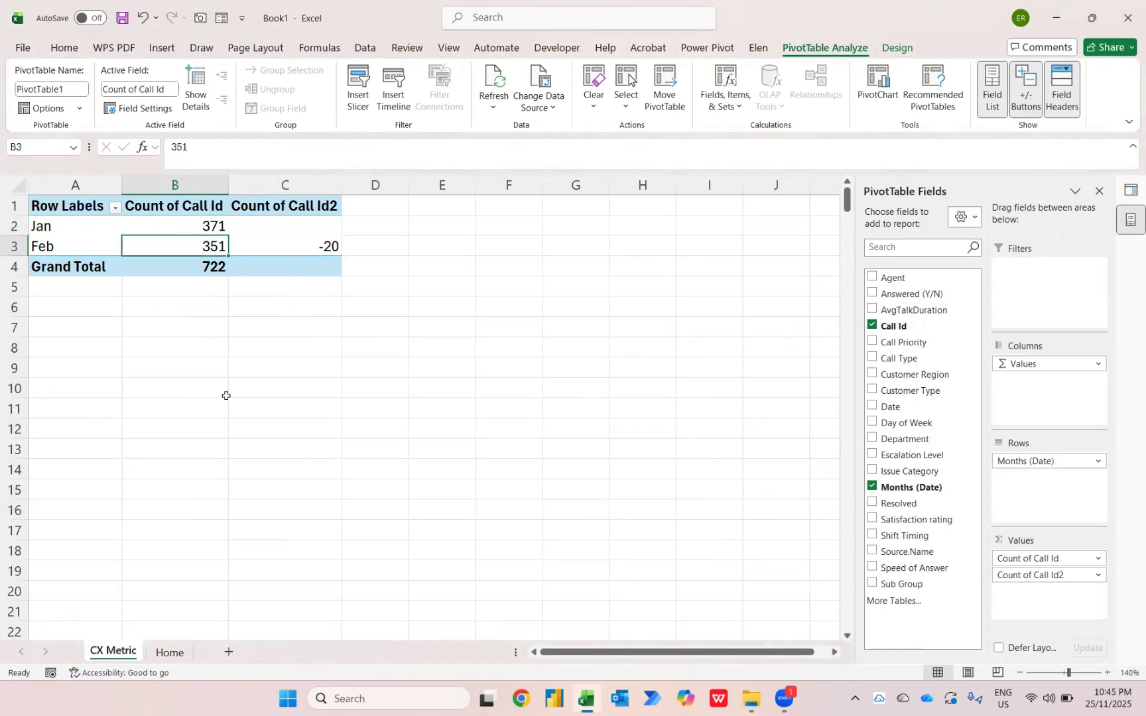
{"action": "key", "text": "Right"}
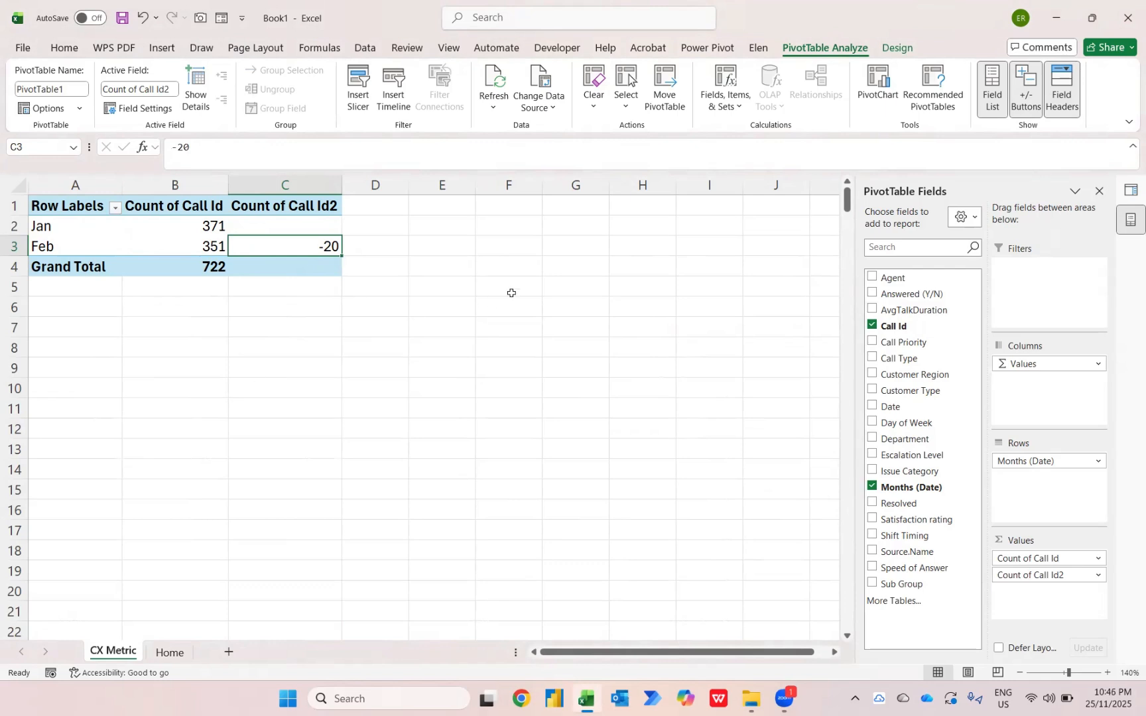
Add a third Call Id count to the PivotTable values, shown as % Difference From the (previous) item of Months (Date)
{"action": "left_click_drag", "start_coordinate": [903, 326], "coordinate": [1015, 588]}
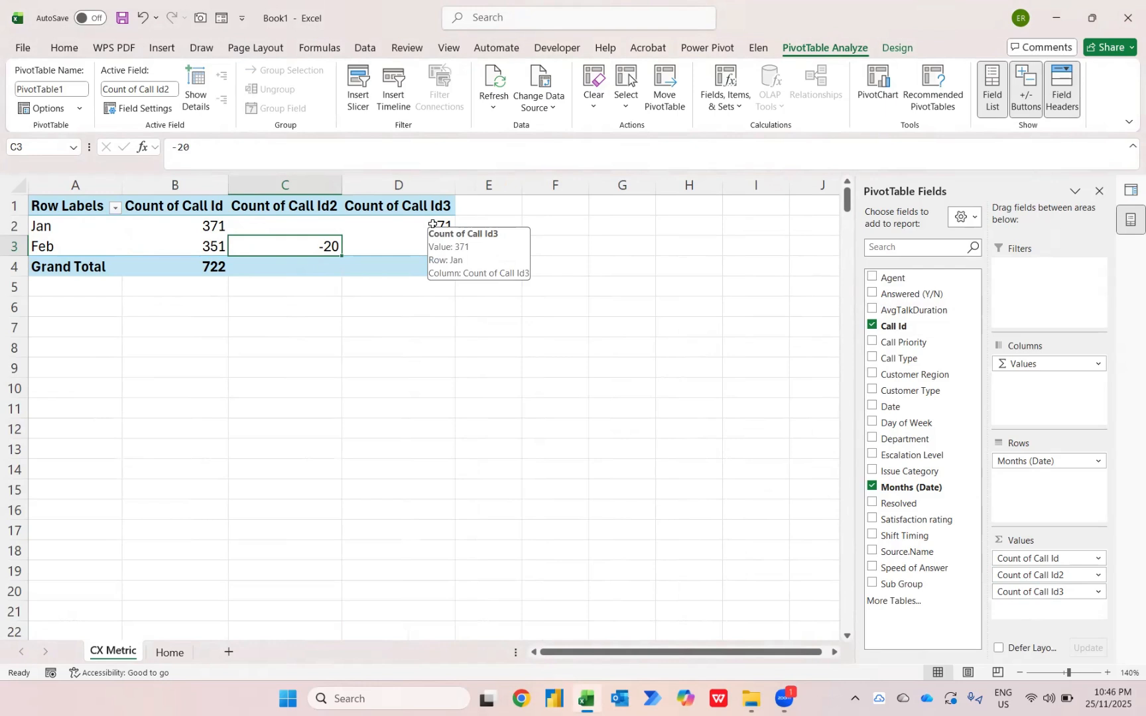
{"action": "right_click", "coordinate": [433, 225]}
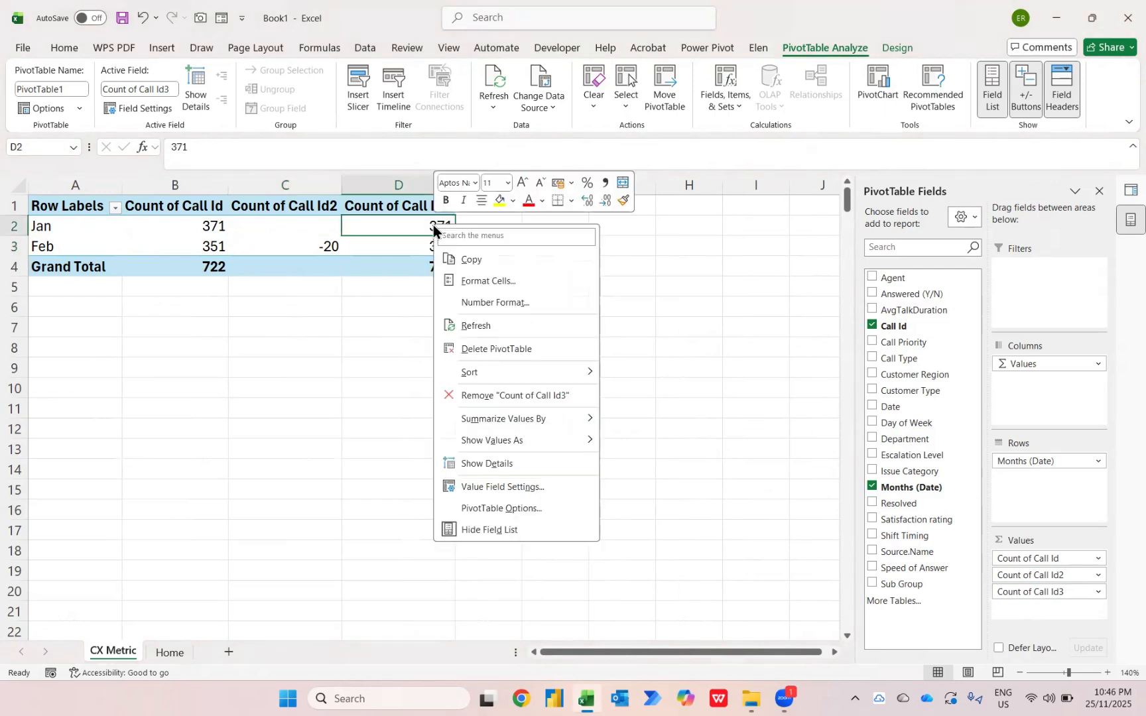
{"action": "mouse_move", "coordinate": [516, 442]}
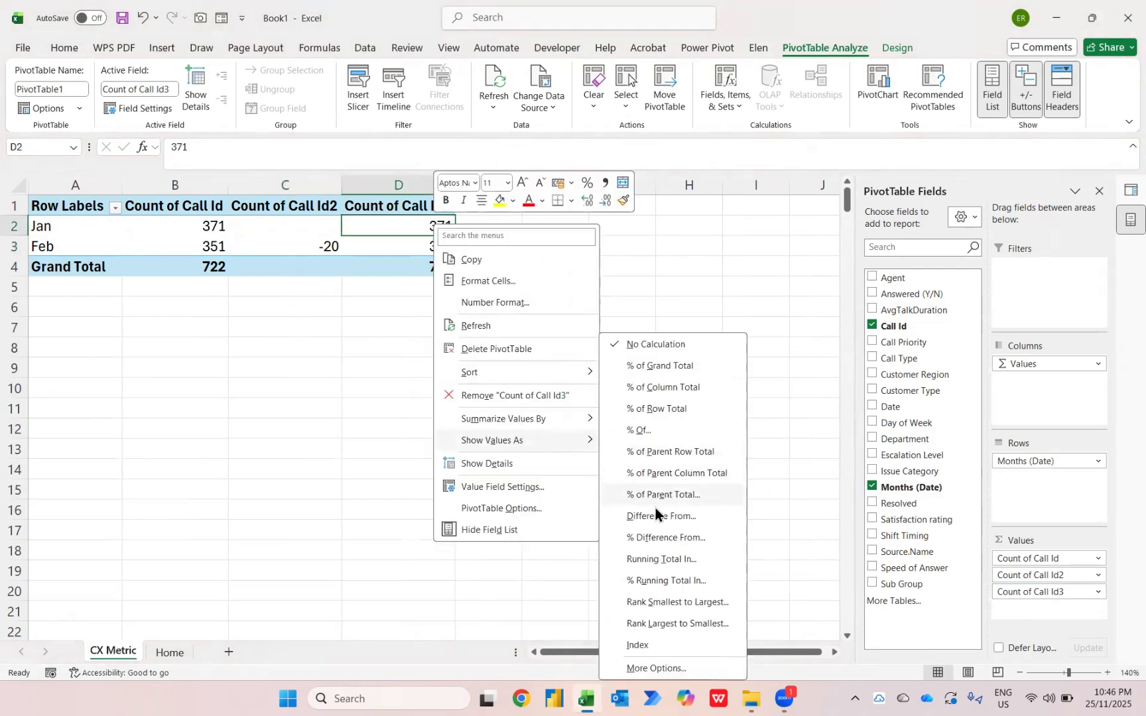
{"action": "left_click", "coordinate": [644, 543]}
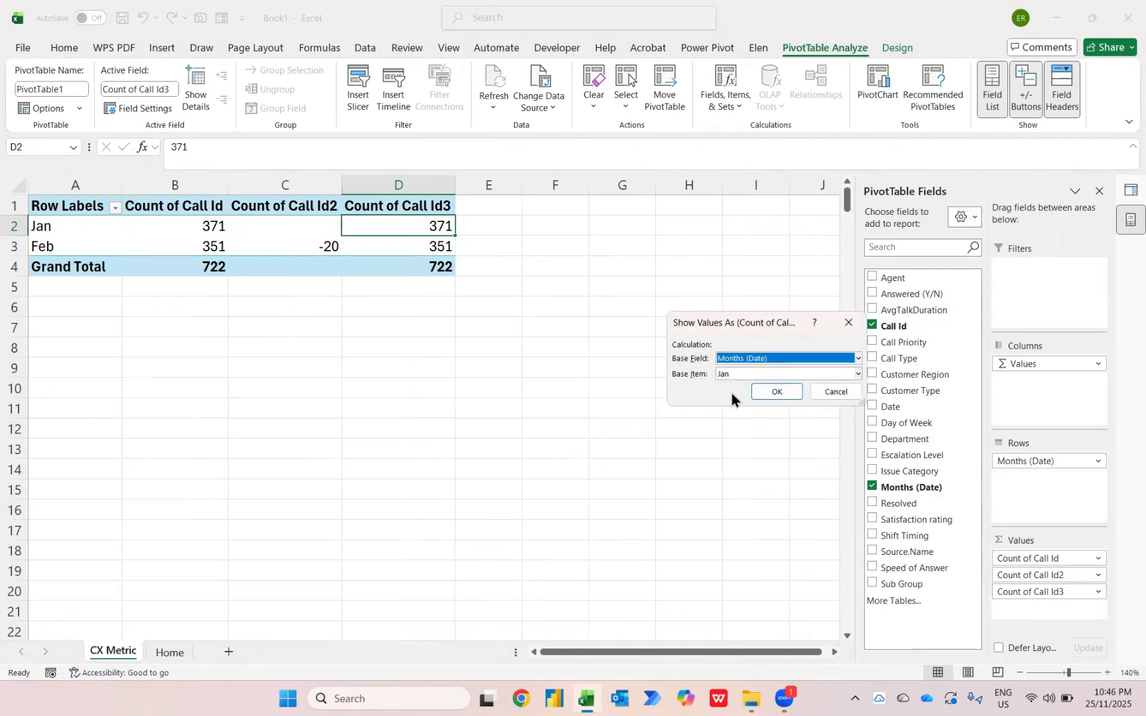
{"action": "left_click", "coordinate": [737, 373]}
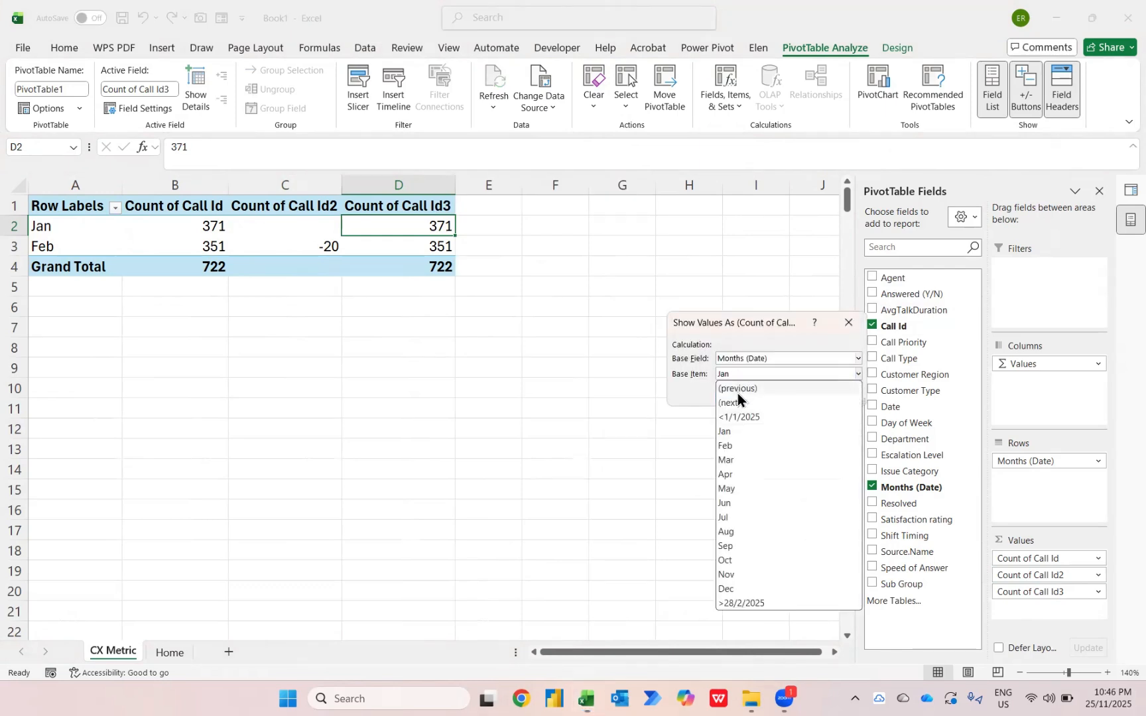
{"action": "left_click", "coordinate": [737, 393]}
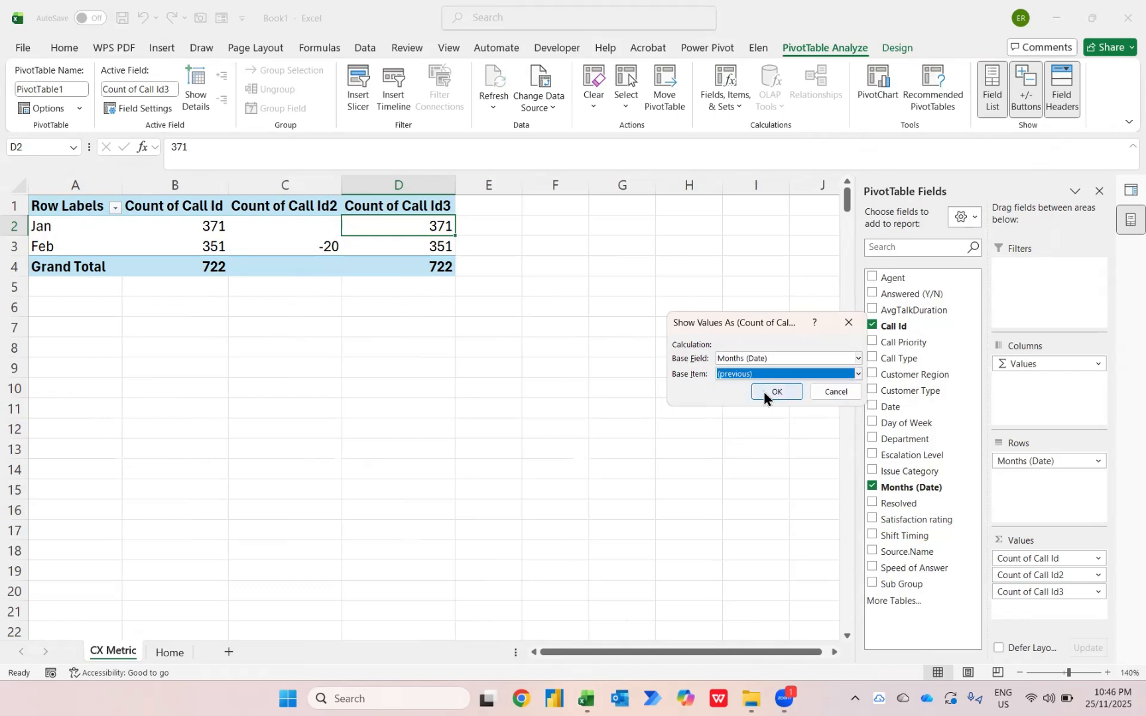
{"action": "left_click", "coordinate": [764, 392]}
{"action": "key", "text": "Left"}
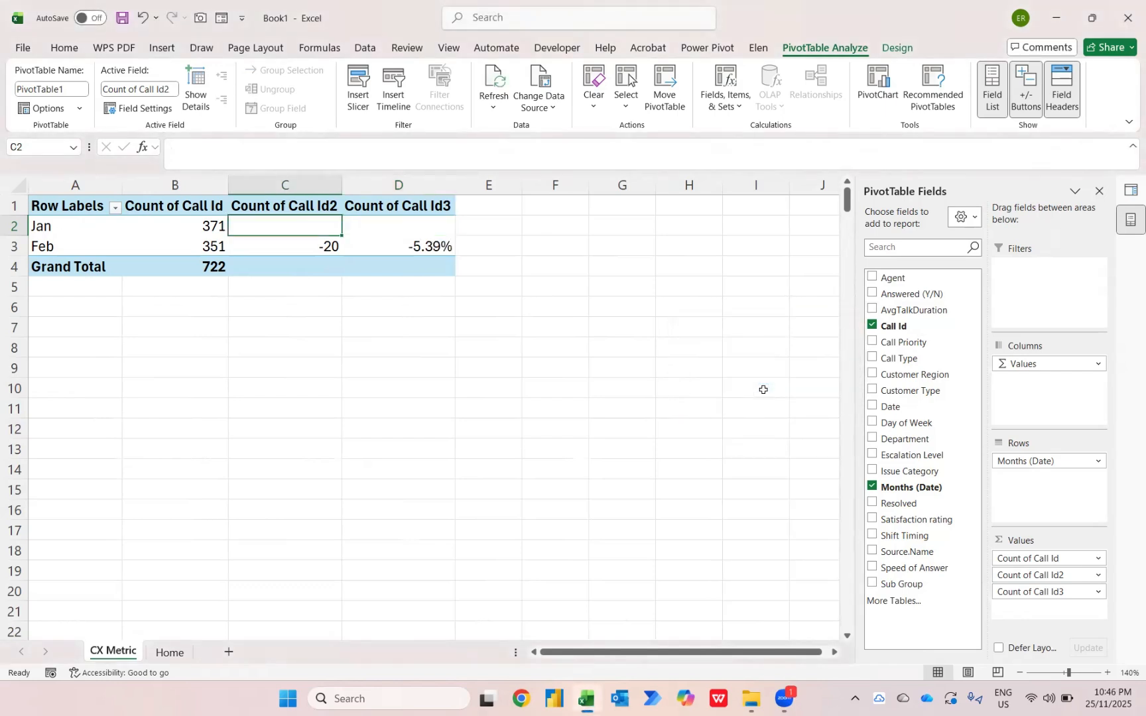
{"action": "key", "text": "Down"}
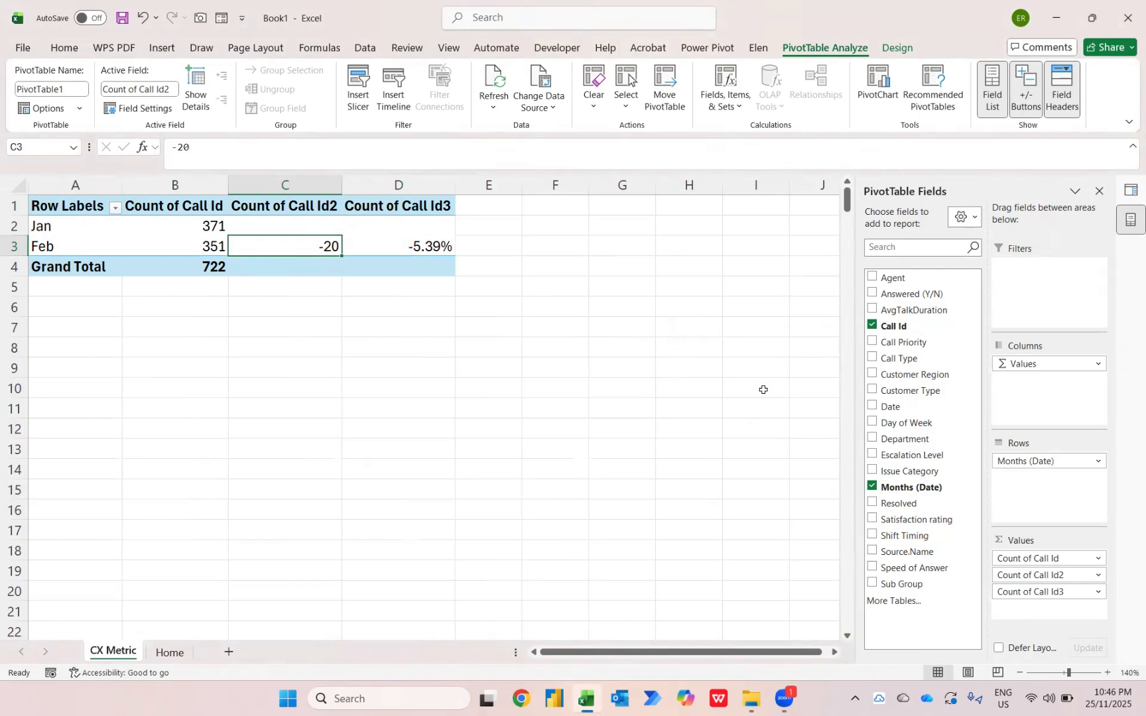
{"action": "key", "text": "Right"}
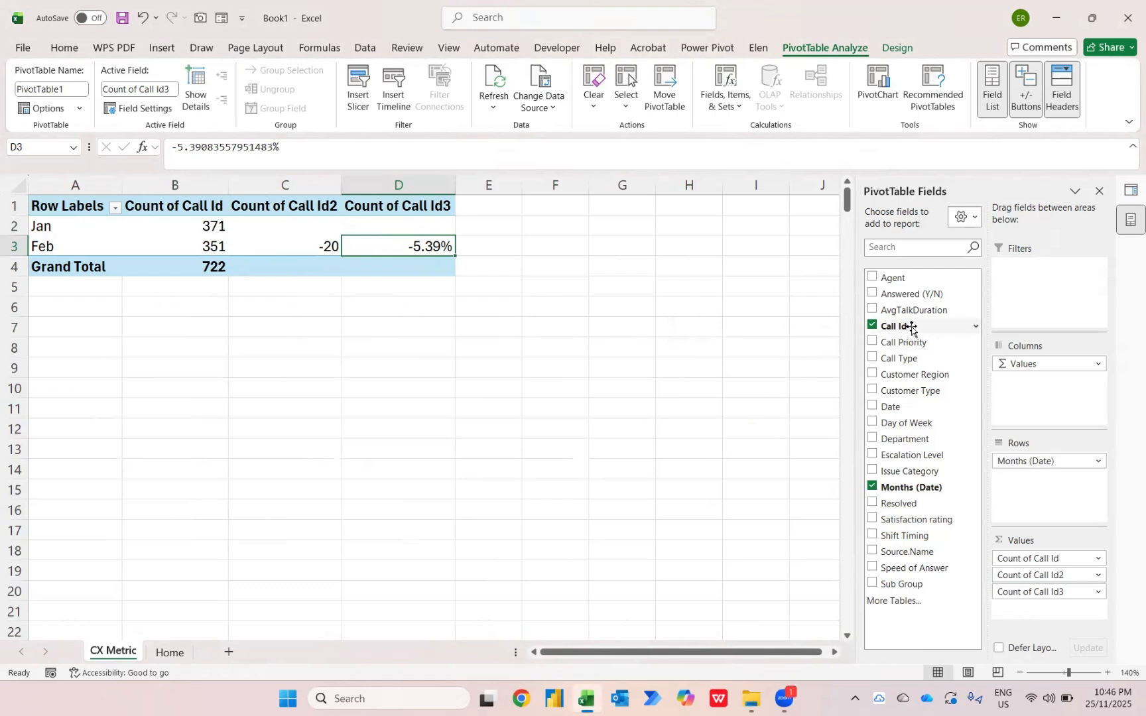
Add a fourth Call Id count to the PivotTable values, shown as Running Total In the base field Months (Date)
{"action": "mouse_move", "coordinate": [904, 325]}
{"action": "left_mouse_down"}
{"action": "mouse_move", "coordinate": [1046, 615]}
{"action": "mouse_move", "coordinate": [1026, 601]}
{"action": "left_mouse_up"}
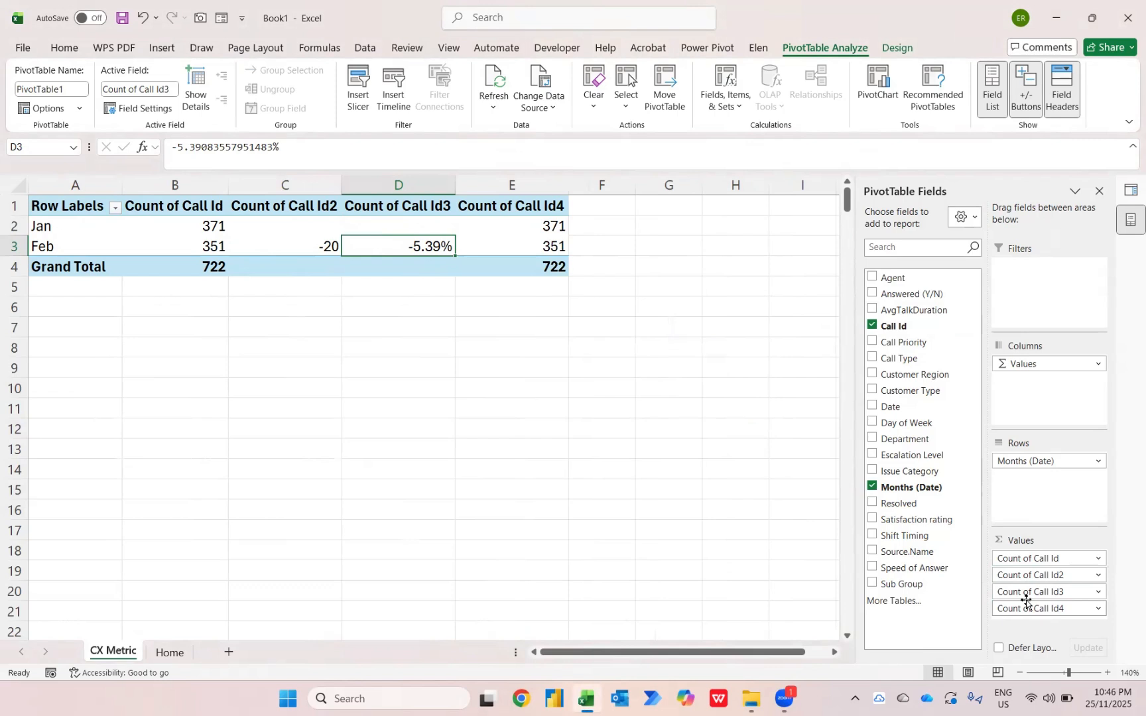
{"action": "right_click", "coordinate": [534, 227]}
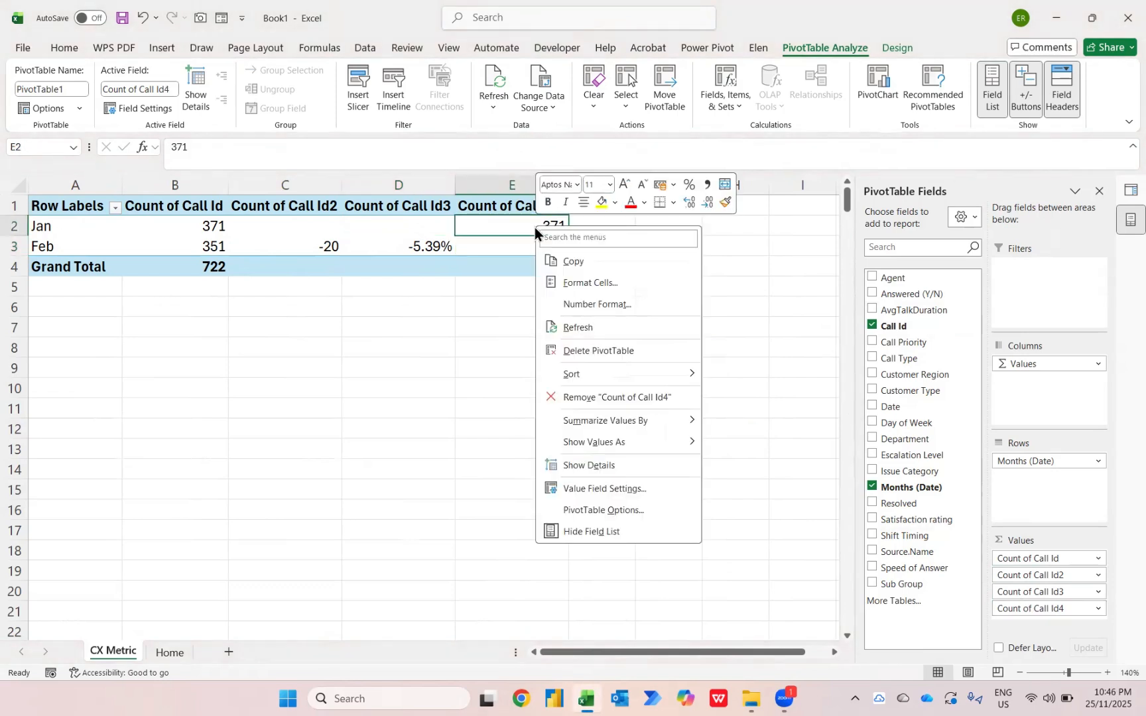
{"action": "mouse_move", "coordinate": [627, 442]}
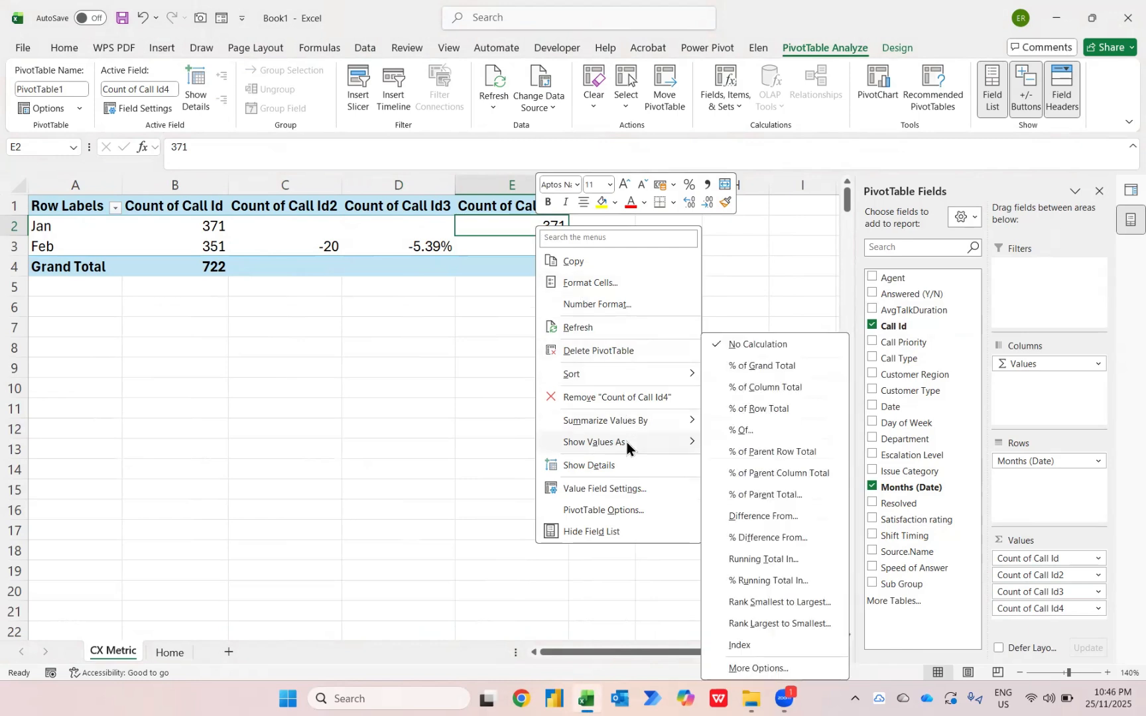
{"action": "left_click", "coordinate": [781, 559]}
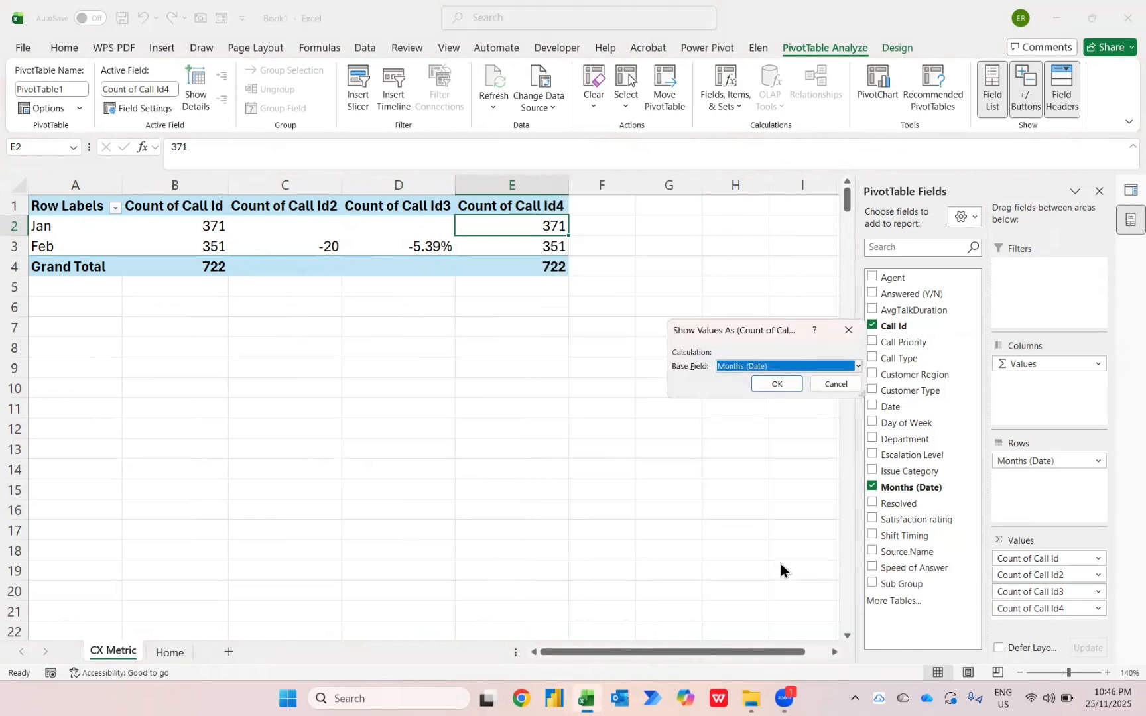
{"action": "left_click", "coordinate": [775, 384]}
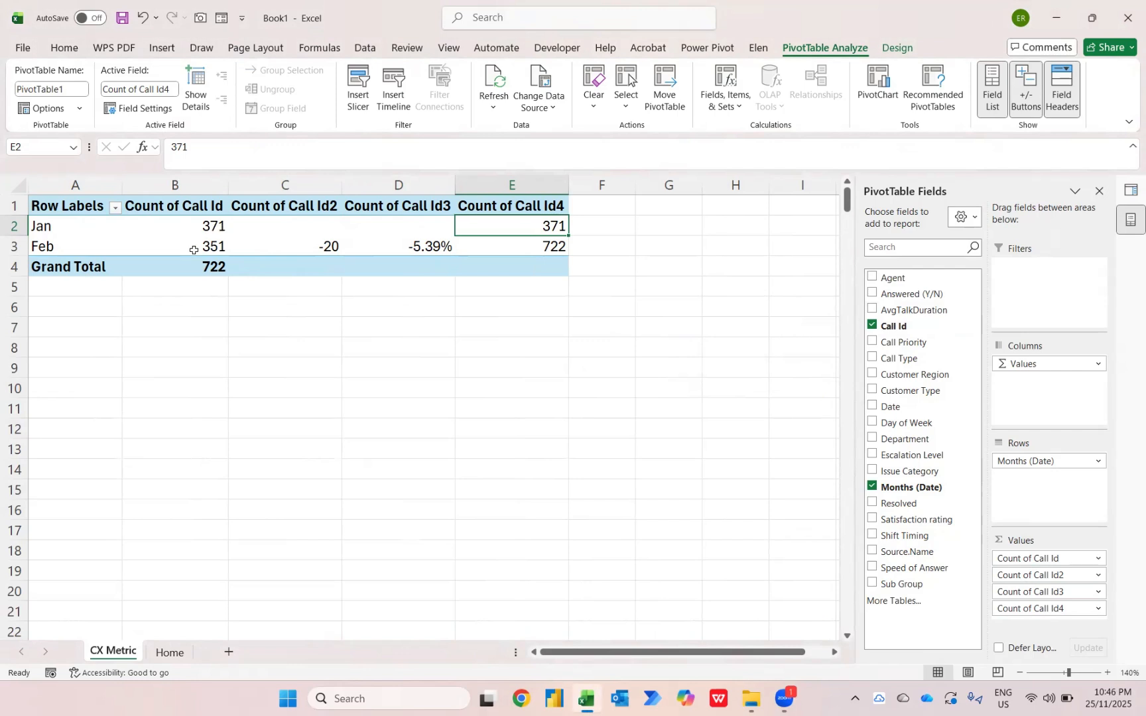
{"action": "key", "text": "Down"}
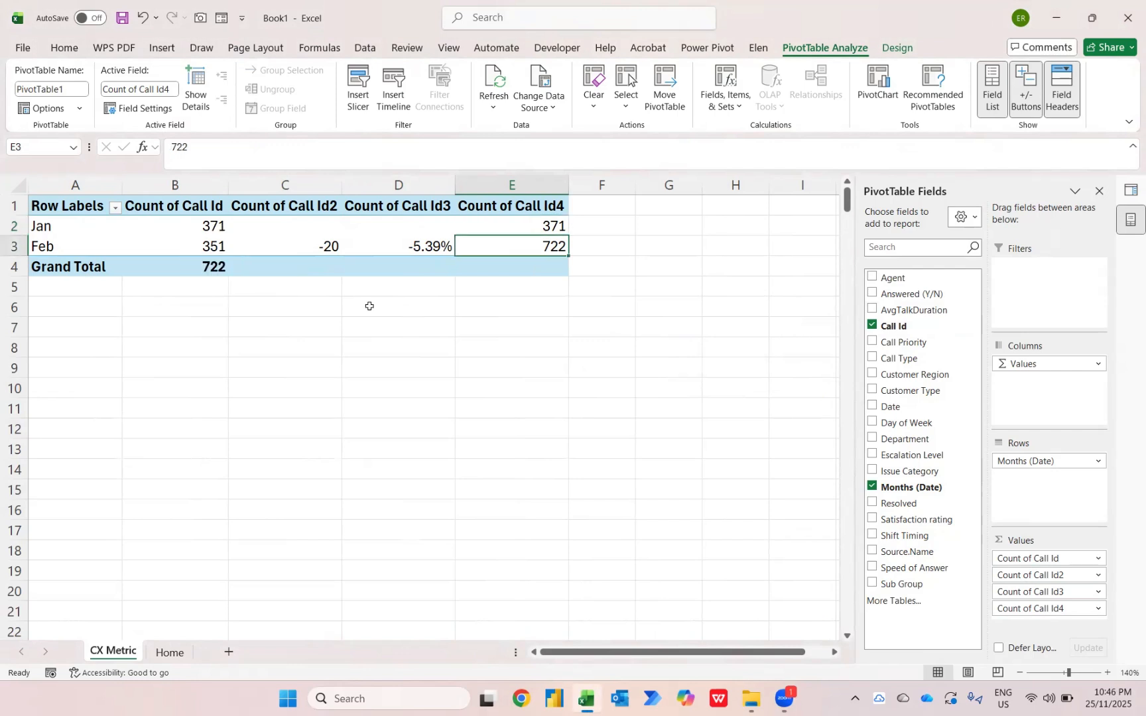
Switch to File Explorer, move the 03 - Mar 2025 workbook into the CX Metric folder and check that folder's contents
{"action": "key", "text": "alt+Tab"}
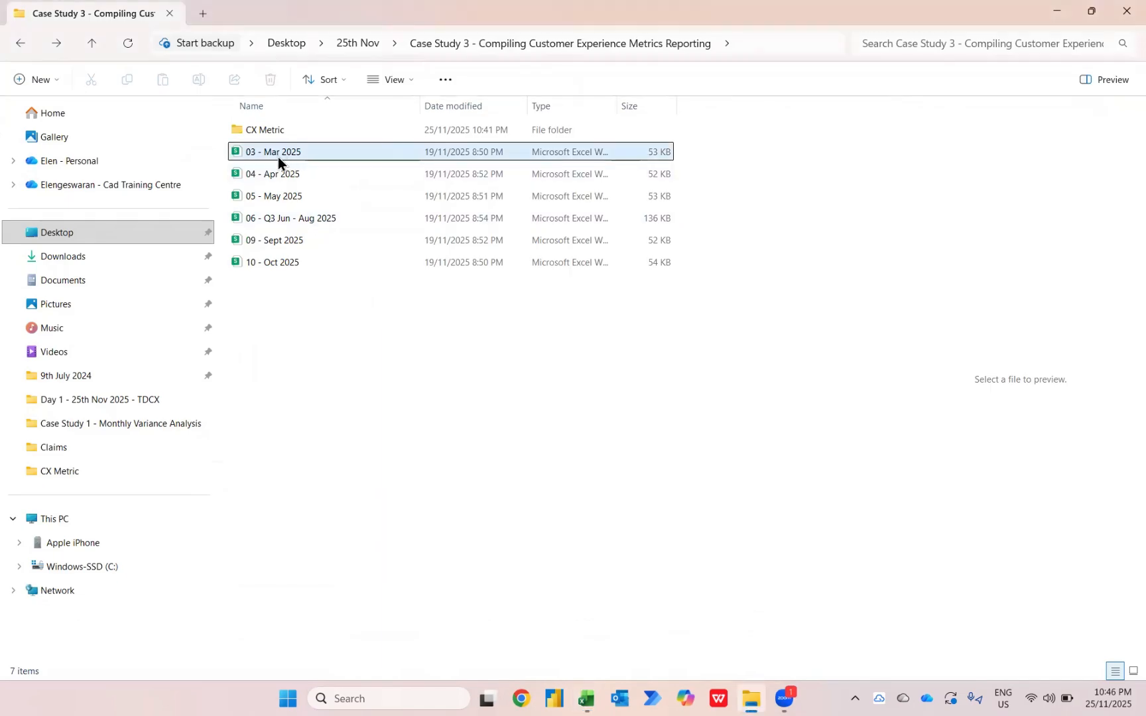
{"action": "left_click_drag", "start_coordinate": [277, 157], "coordinate": [304, 126]}
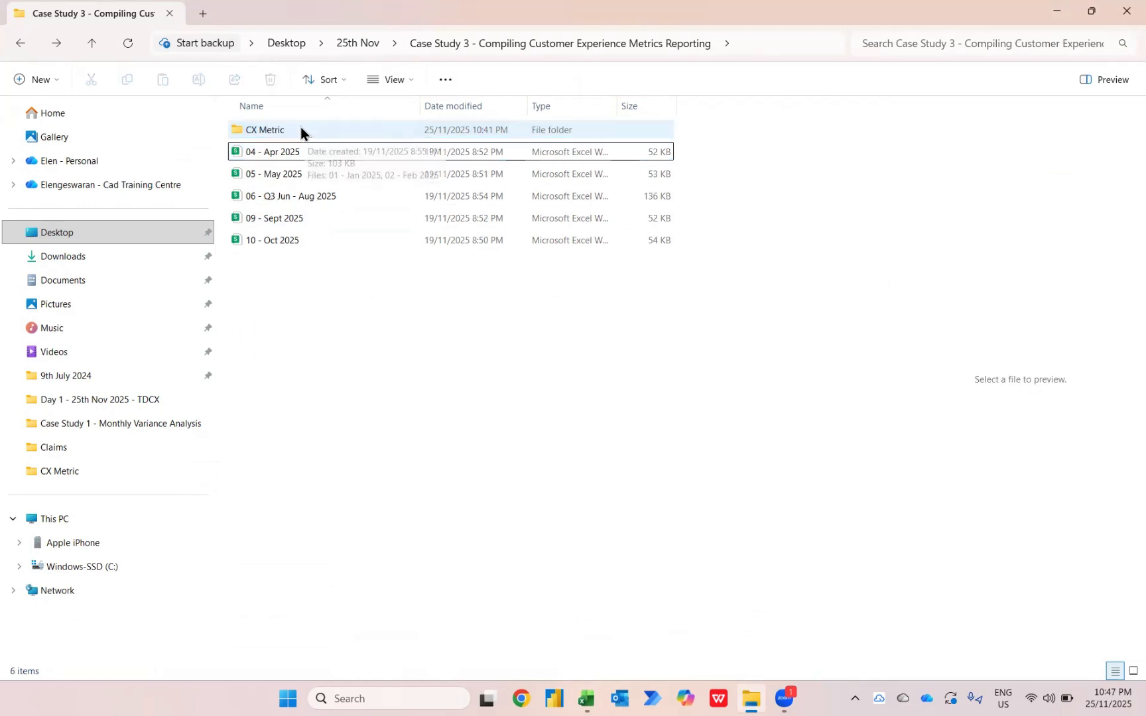
{"action": "double_click", "coordinate": [302, 129]}
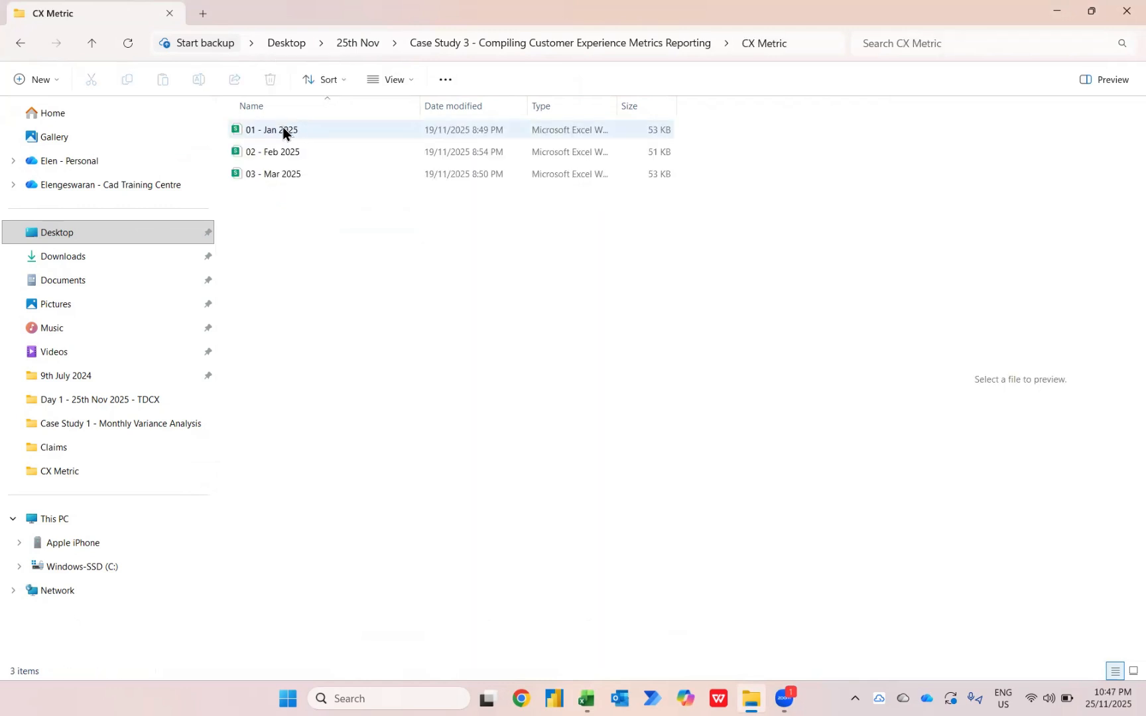
{"action": "left_click", "coordinate": [22, 44]}
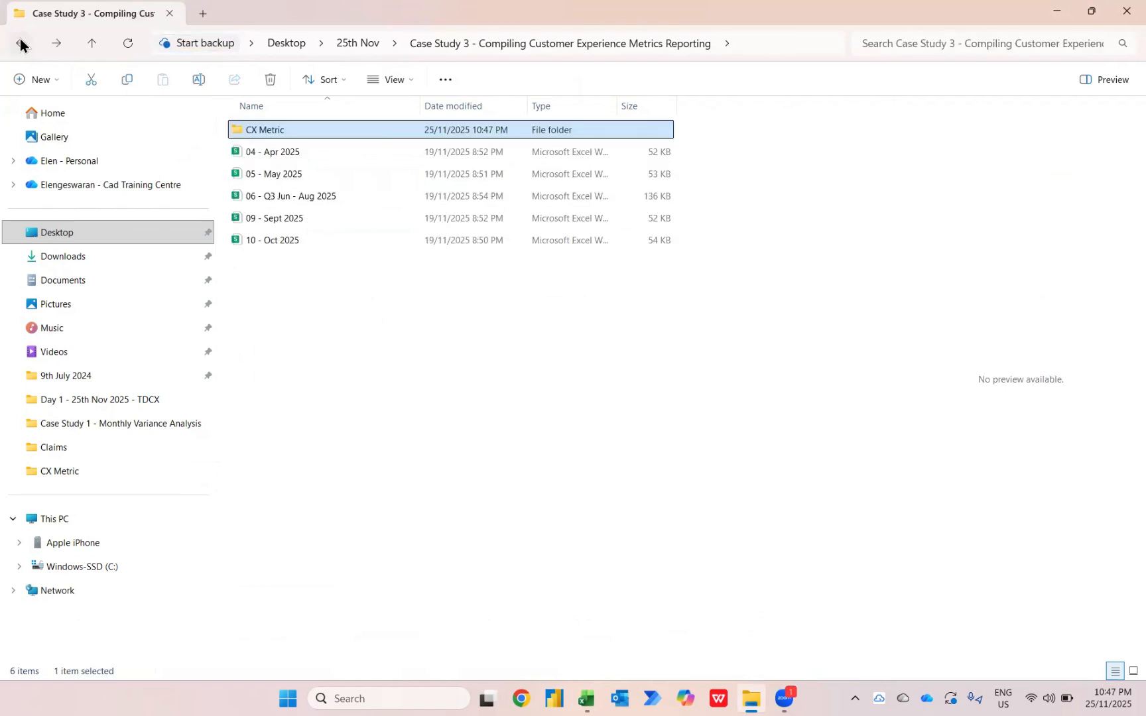
Switch back to the Book1 workbook in Excel and refresh the PivotTable to include the March file
{"action": "key", "text": "alt+Tab"}
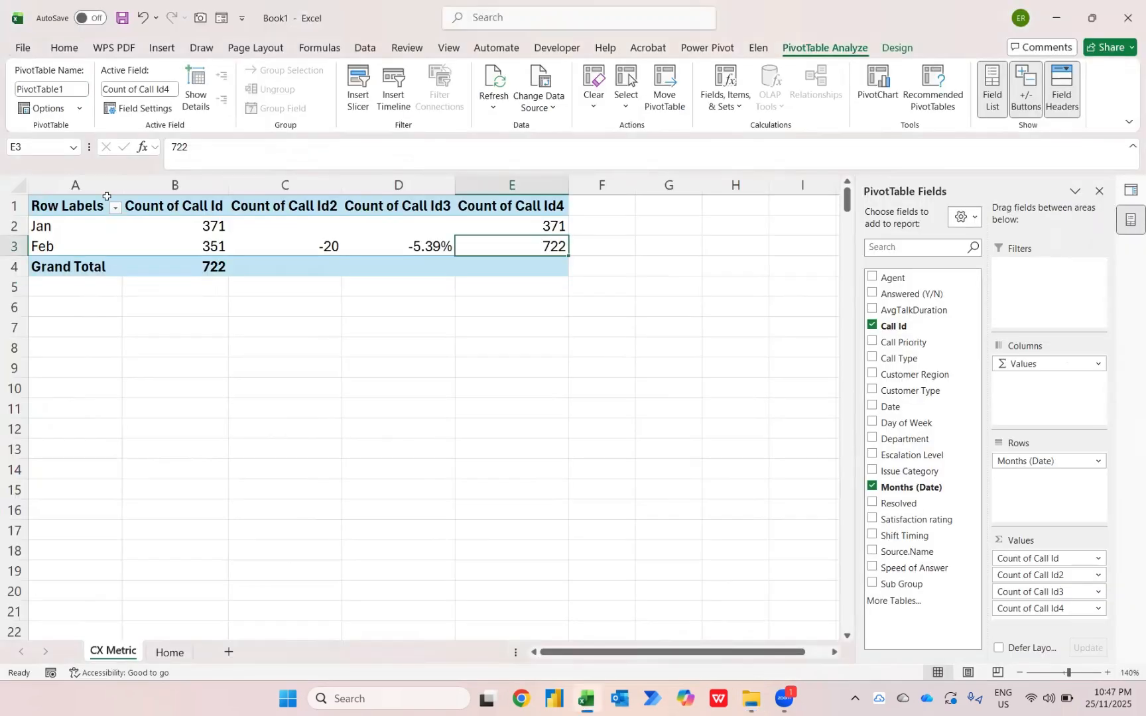
{"action": "right_click", "coordinate": [201, 245]}
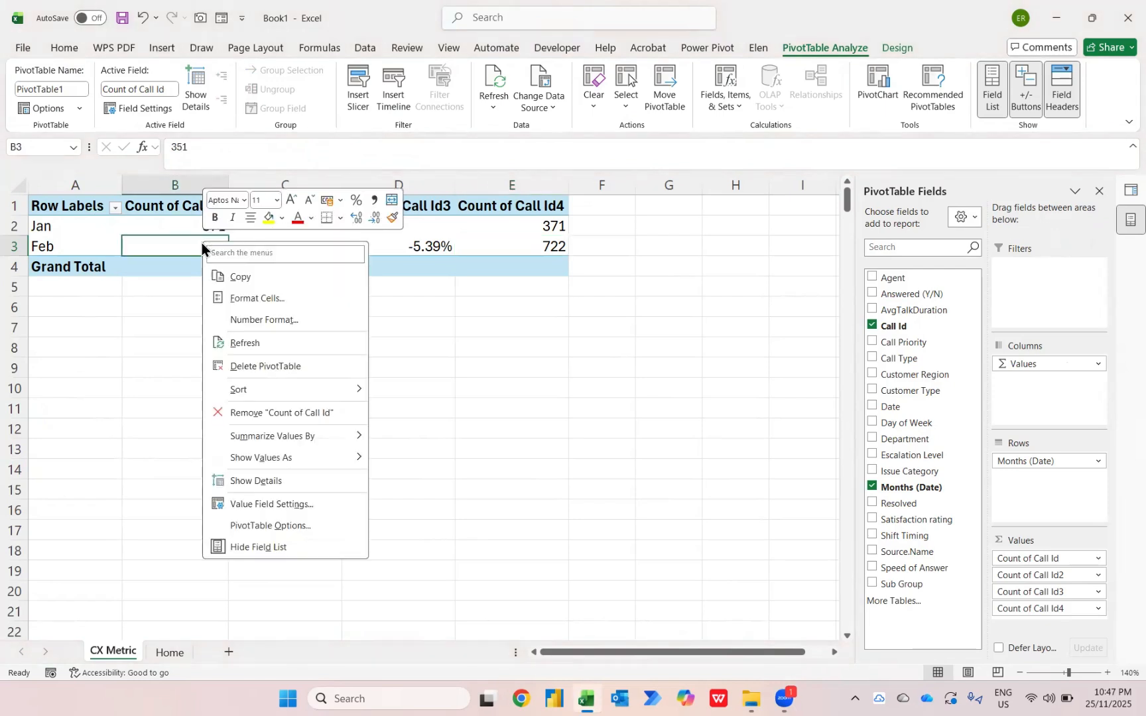
{"action": "left_click", "coordinate": [244, 343]}
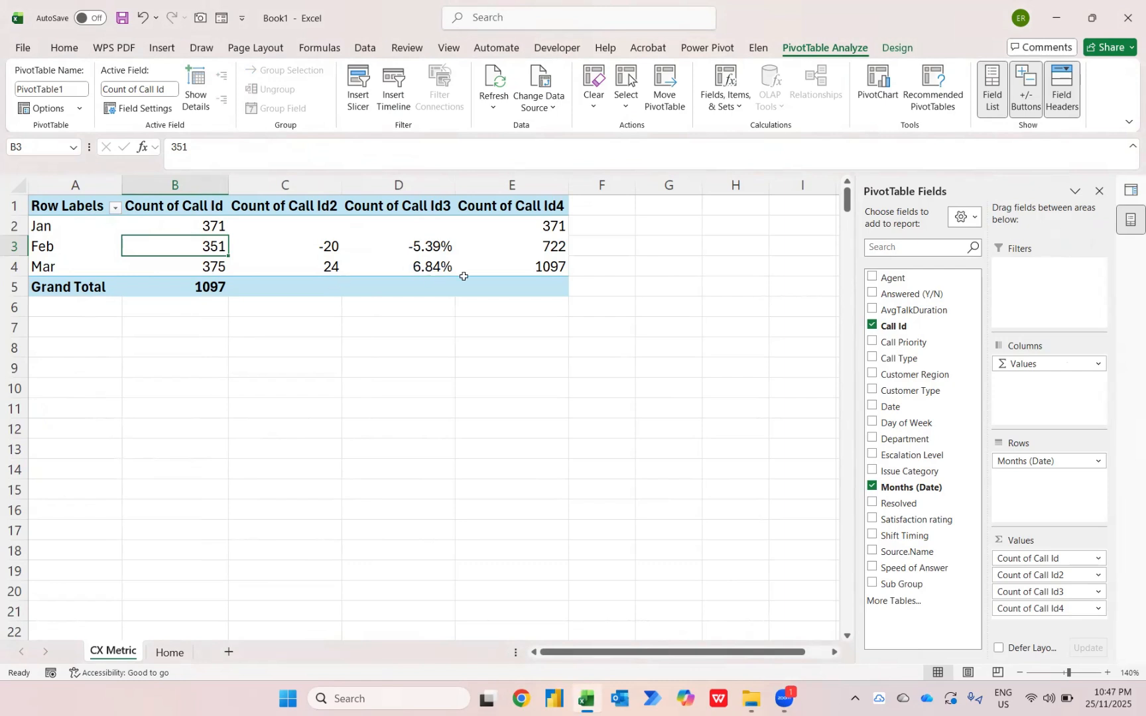
{"action": "mouse_move", "coordinate": [529, 272]}
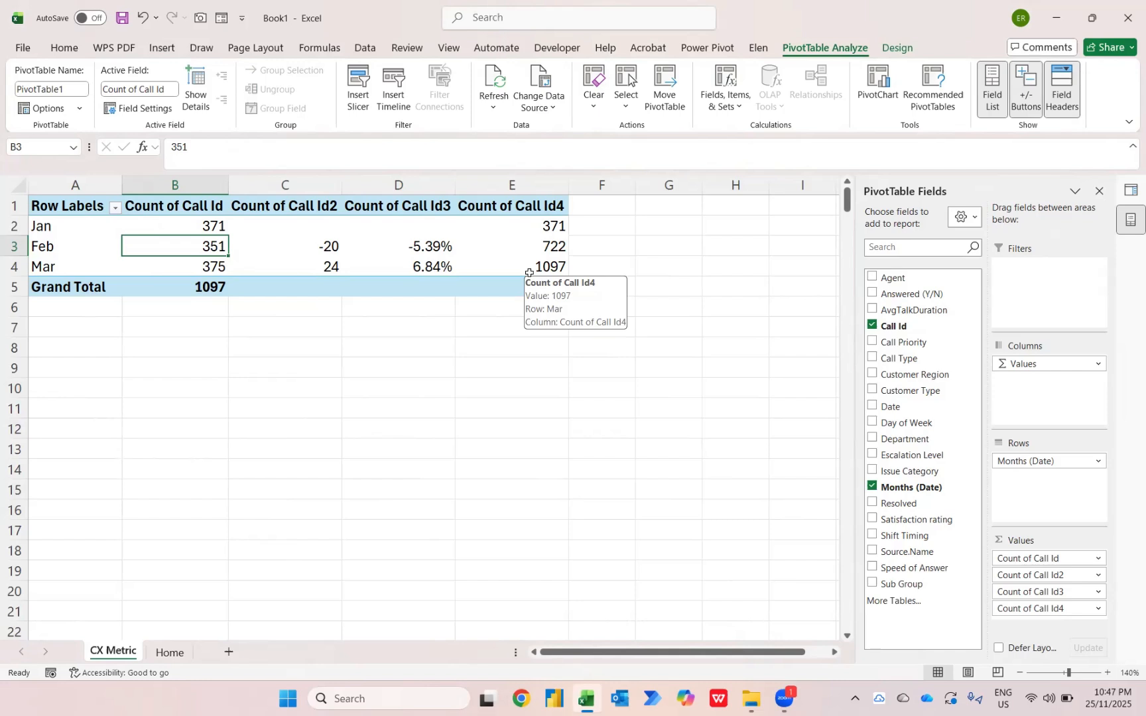
Apply the 3 Arrows (Colored) icon set to the Feb and Mar difference values in C3:C4
{"action": "key", "text": "Right"}
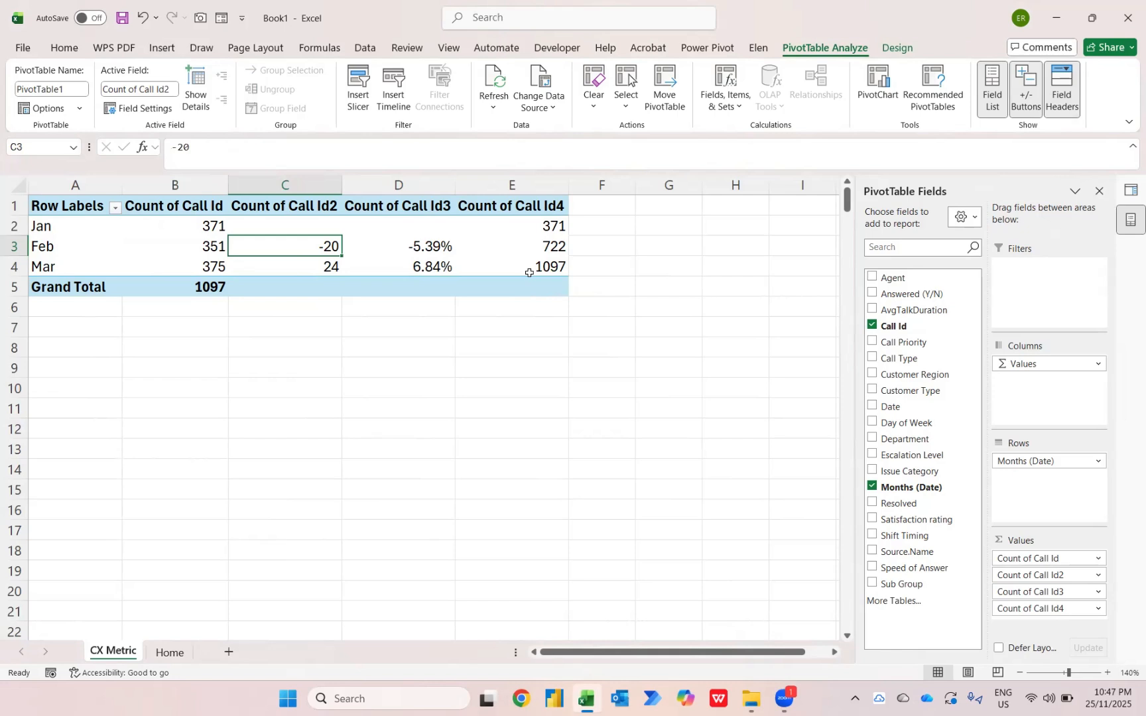
{"action": "key", "text": "shift+Down"}
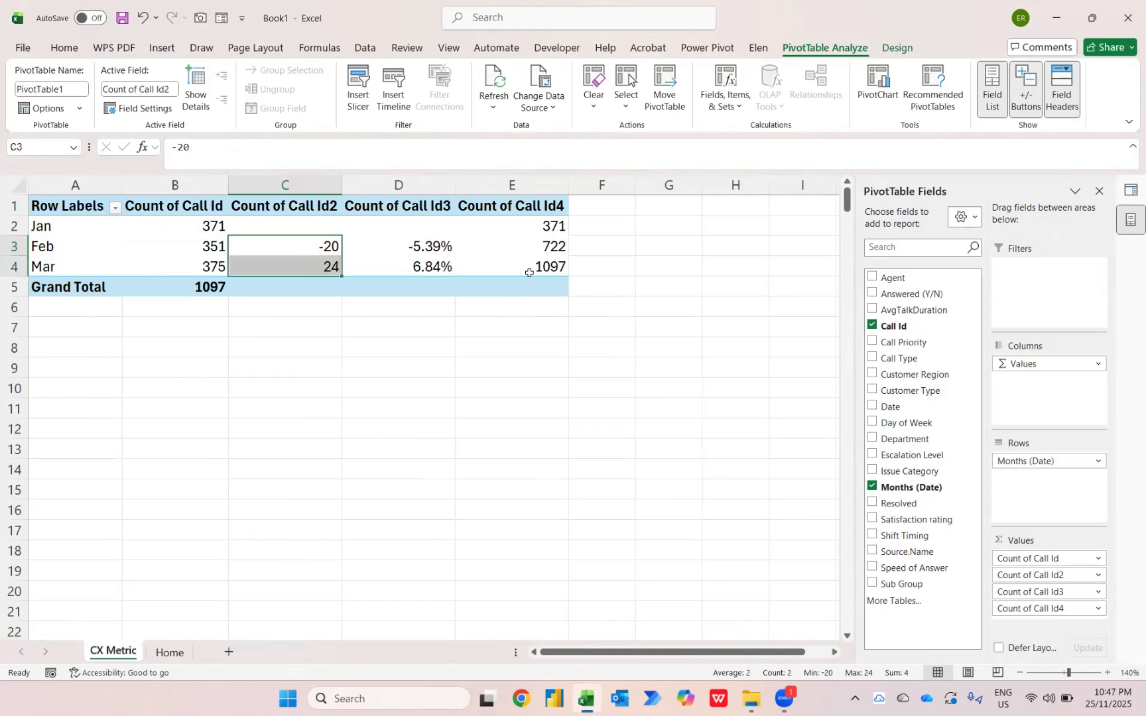
{"action": "left_click", "coordinate": [65, 48]}
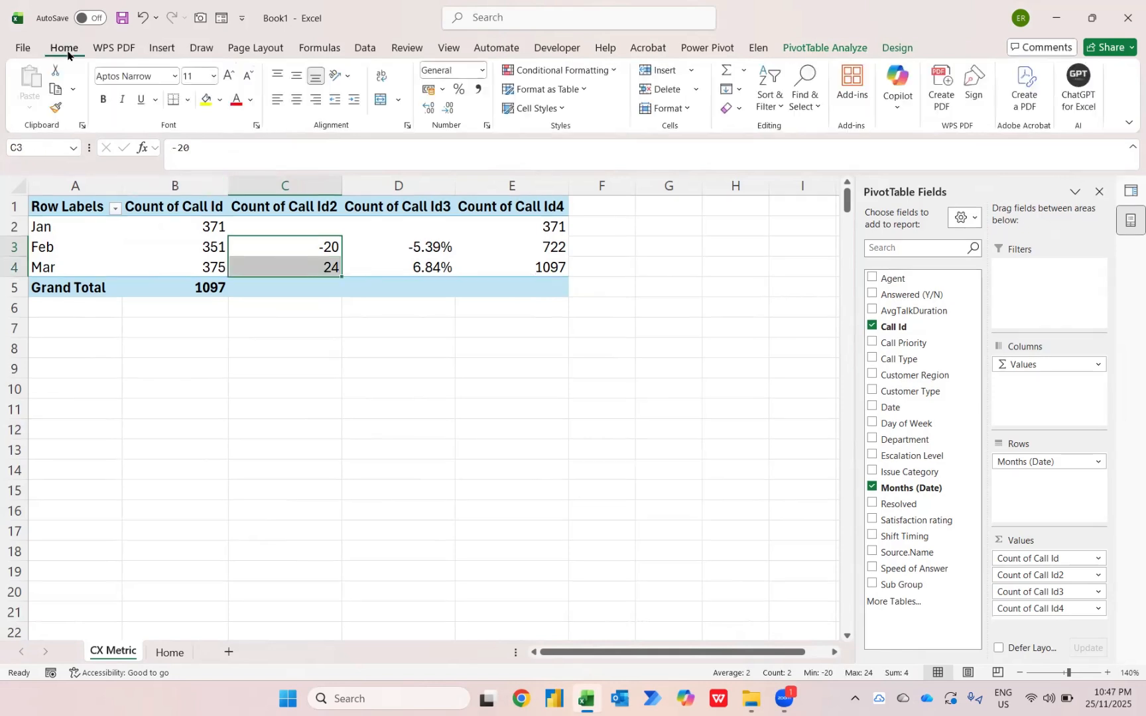
{"action": "left_click", "coordinate": [617, 74]}
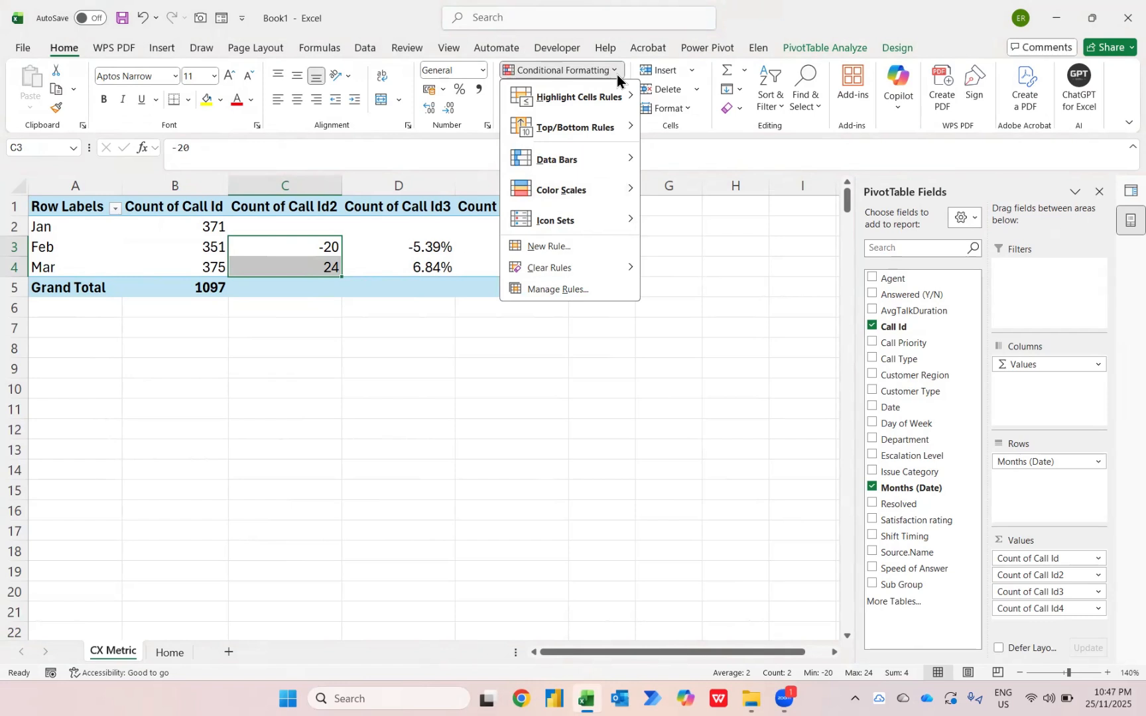
{"action": "mouse_move", "coordinate": [578, 231]}
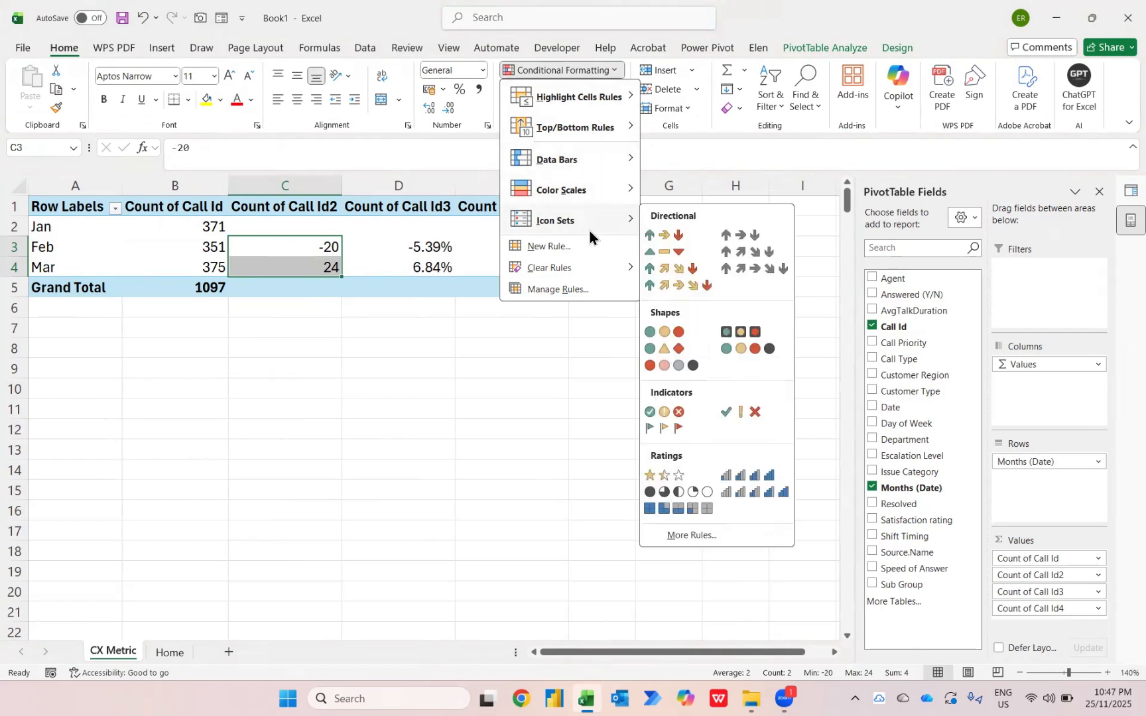
{"action": "left_click", "coordinate": [678, 242]}
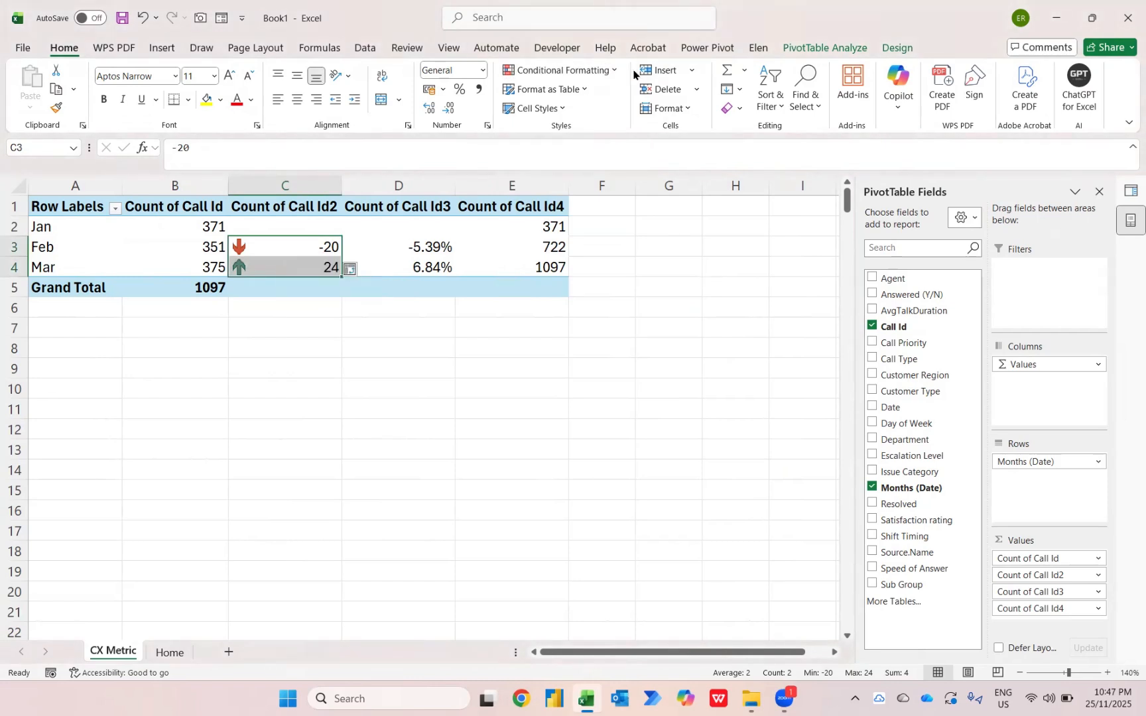
Edit the icon set rule for C3:C4 to Number thresholds: green arrow for > 0, yellow for >= 0, red for < 0
{"action": "left_click", "coordinate": [607, 73]}
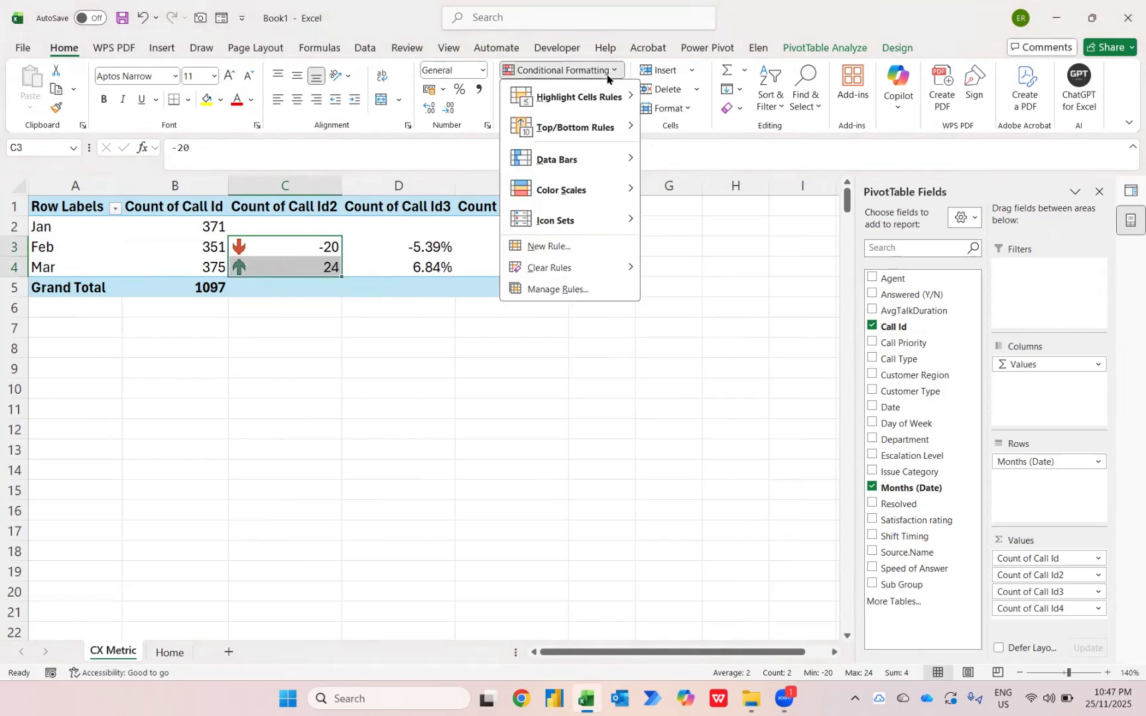
{"action": "left_click", "coordinate": [571, 292]}
{"action": "left_click", "coordinate": [566, 310]}
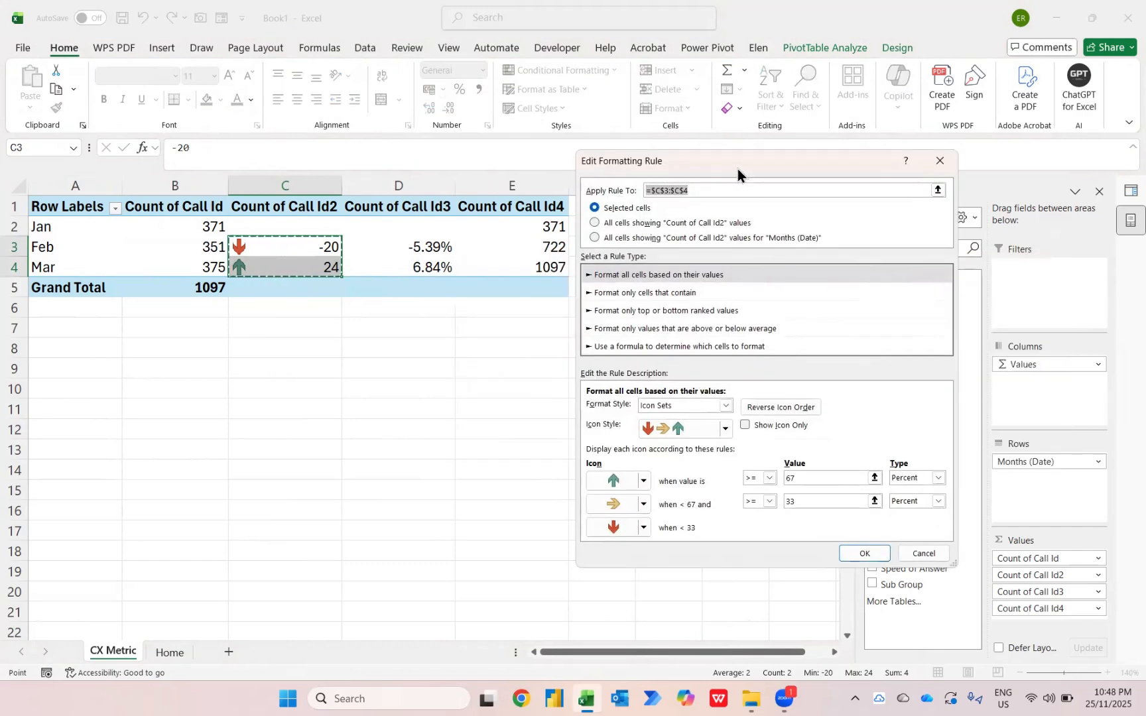
{"action": "left_click_drag", "start_coordinate": [738, 169], "coordinate": [603, 149]}
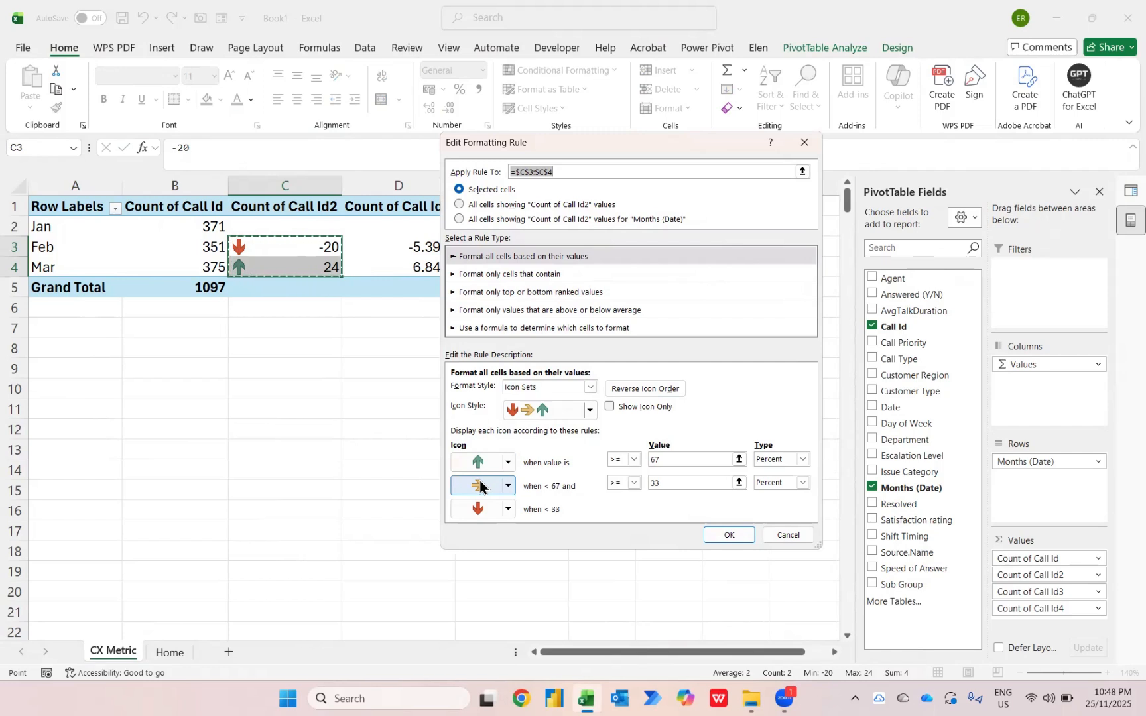
{"action": "left_click", "coordinate": [803, 459]}
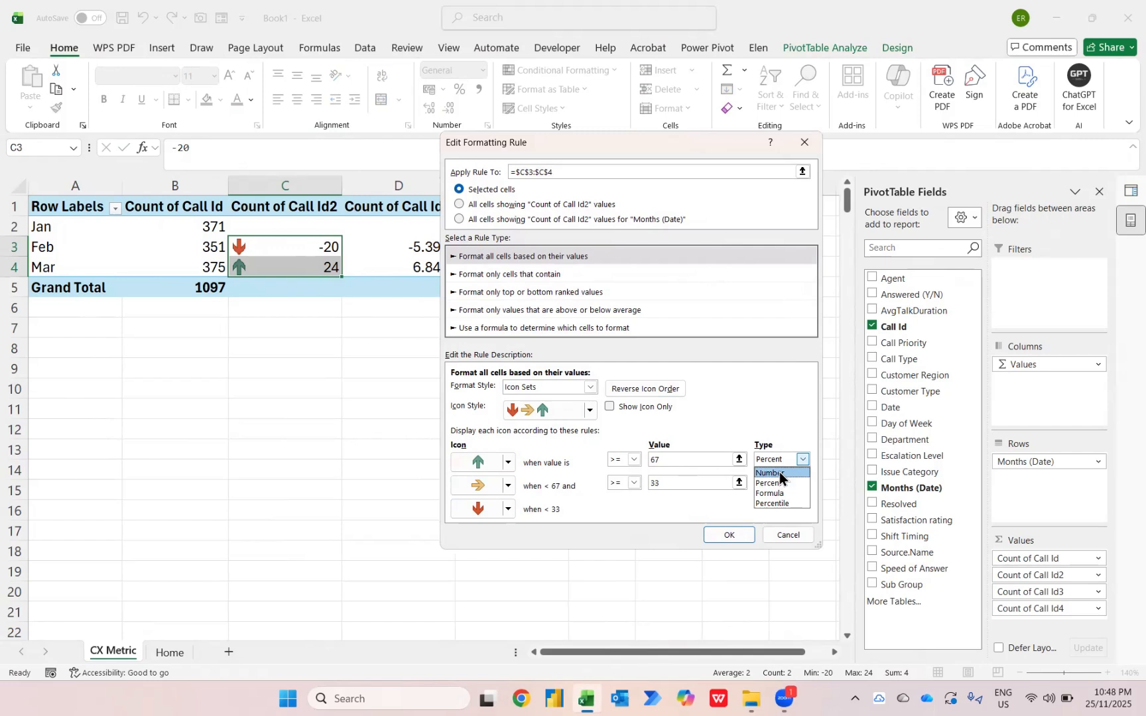
{"action": "left_click", "coordinate": [779, 471]}
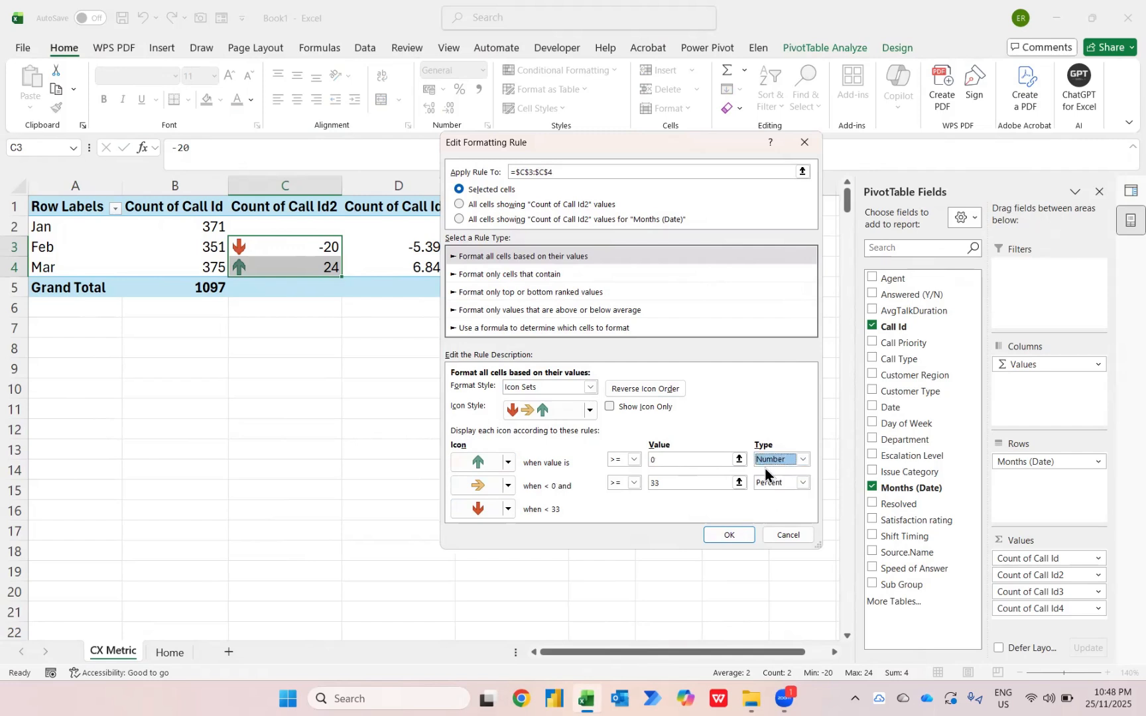
{"action": "left_click", "coordinate": [635, 461]}
{"action": "left_click", "coordinate": [623, 482]}
{"action": "left_click", "coordinate": [804, 484]}
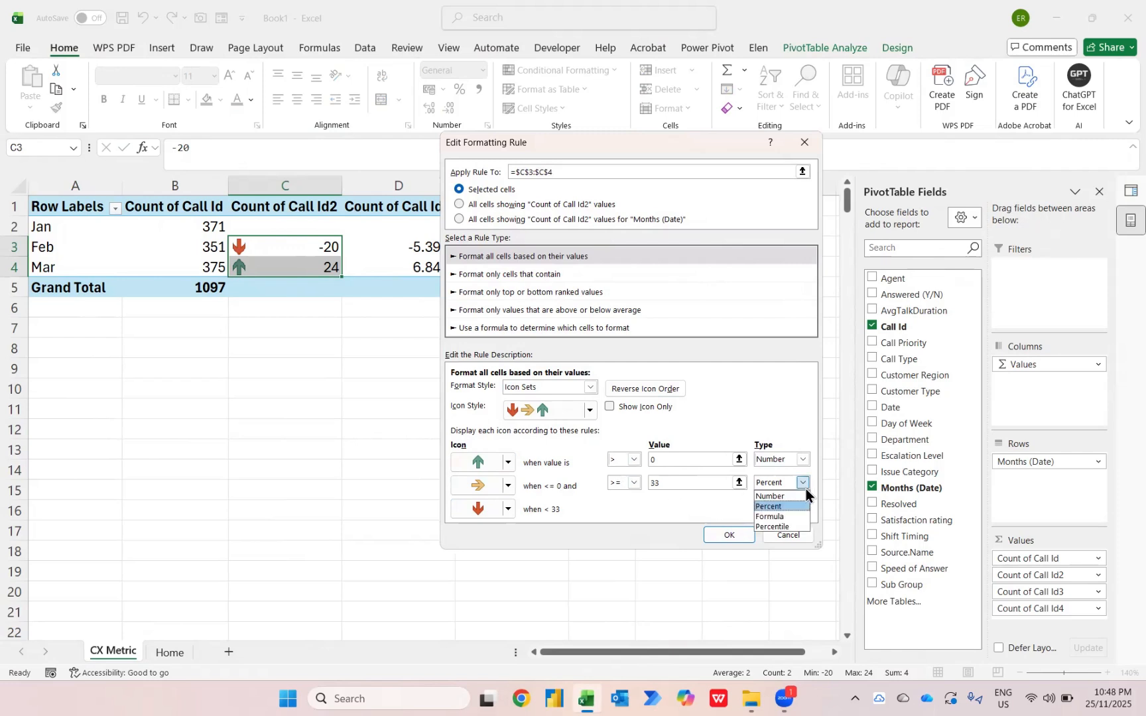
{"action": "left_click", "coordinate": [783, 498]}
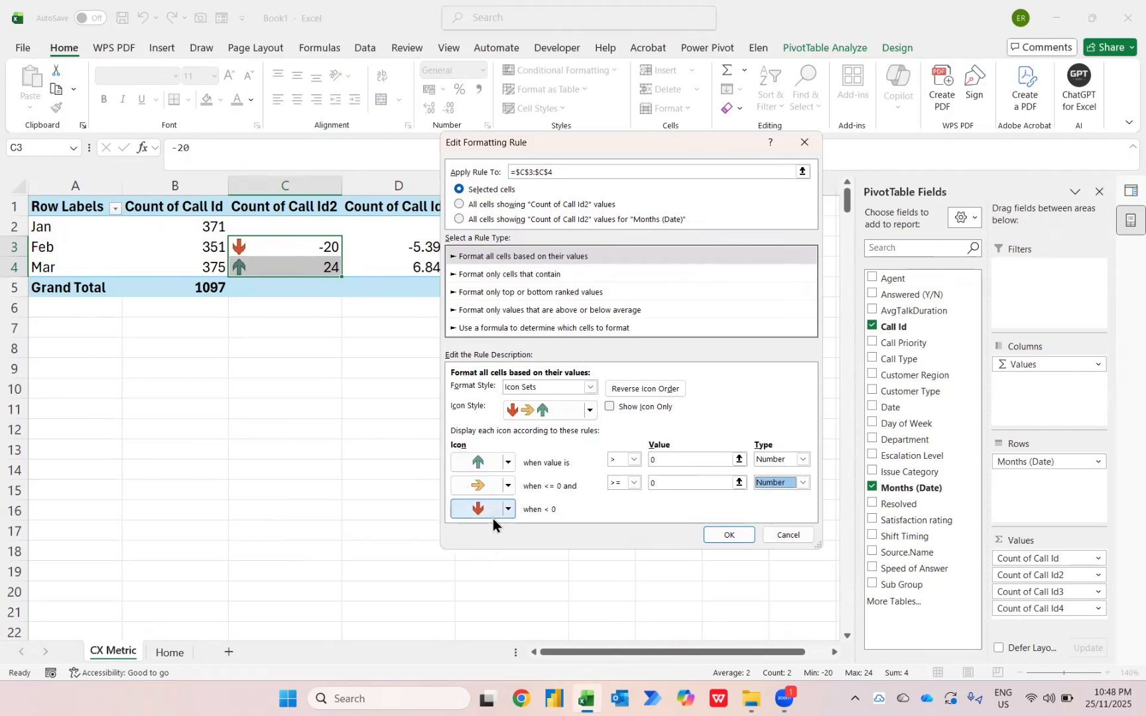
{"action": "left_click", "coordinate": [730, 534]}
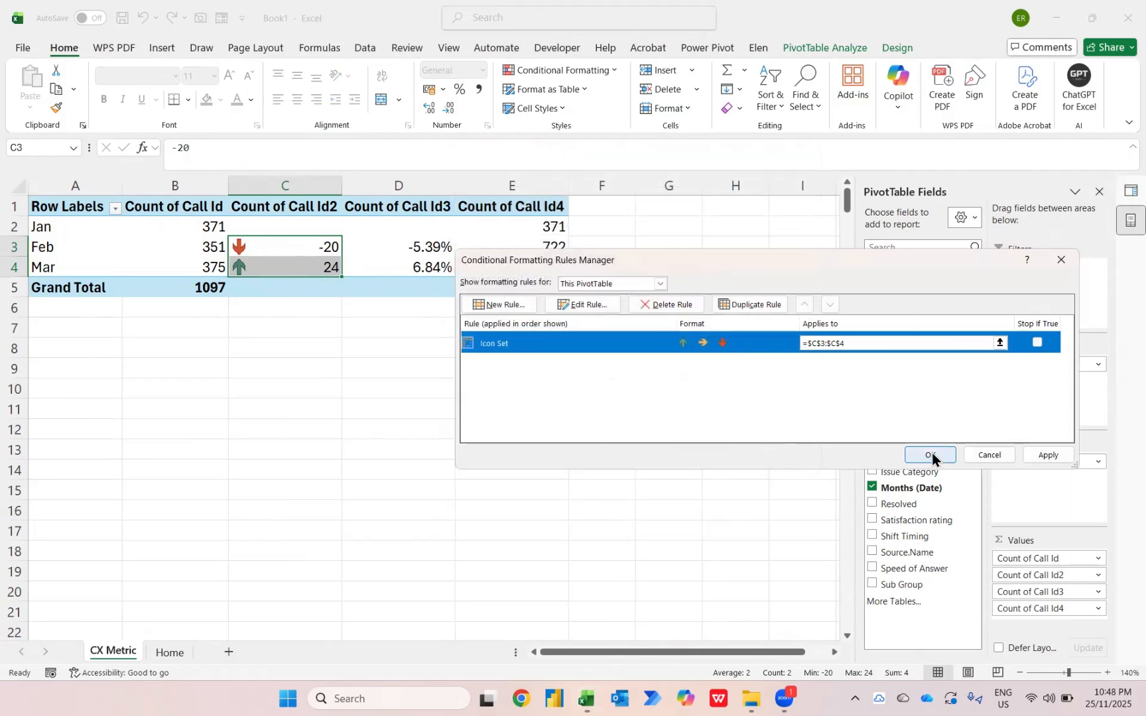
{"action": "left_click", "coordinate": [930, 456]}
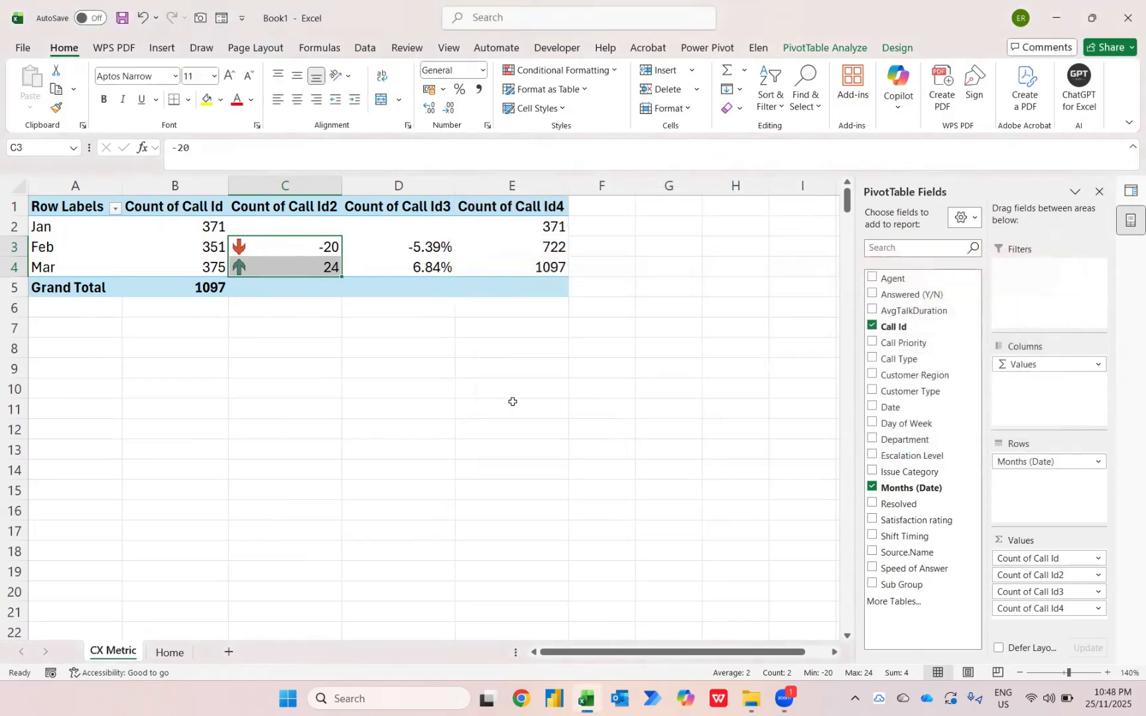
Add a Greater Than 0 highlight rule to the Feb and Mar percentage differences in D3:D4, using Green Fill with Dark Green Text
{"action": "key", "text": "Right"}
{"action": "key", "text": "shift+Down"}
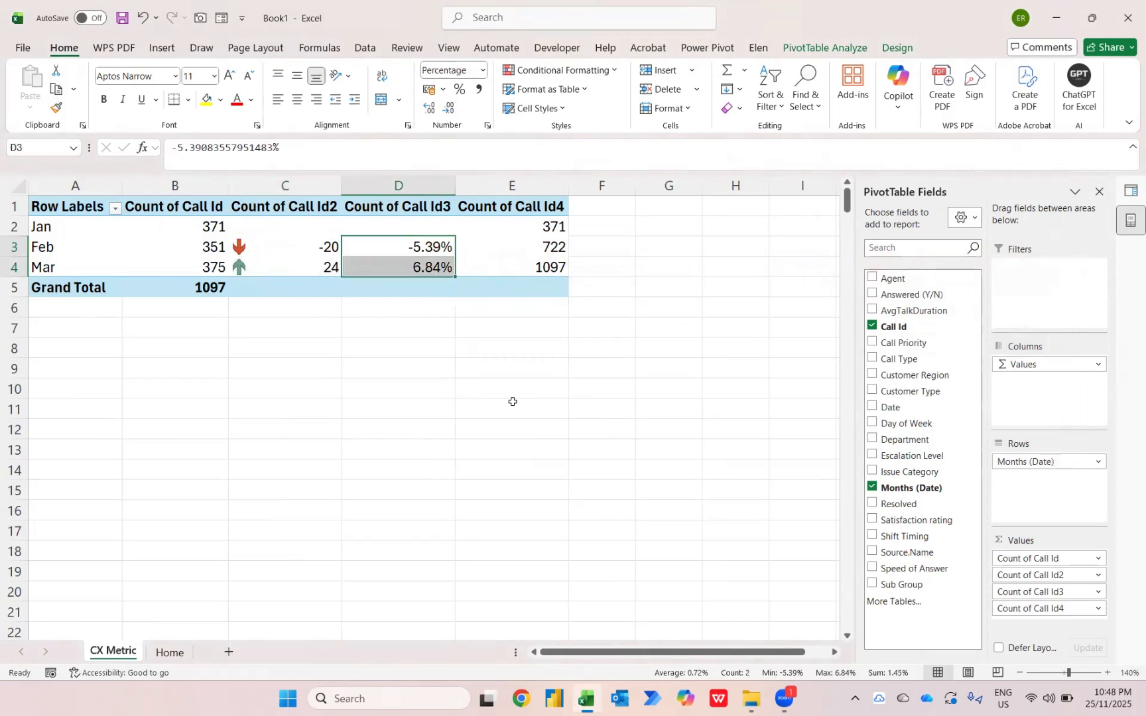
{"action": "left_click", "coordinate": [613, 73]}
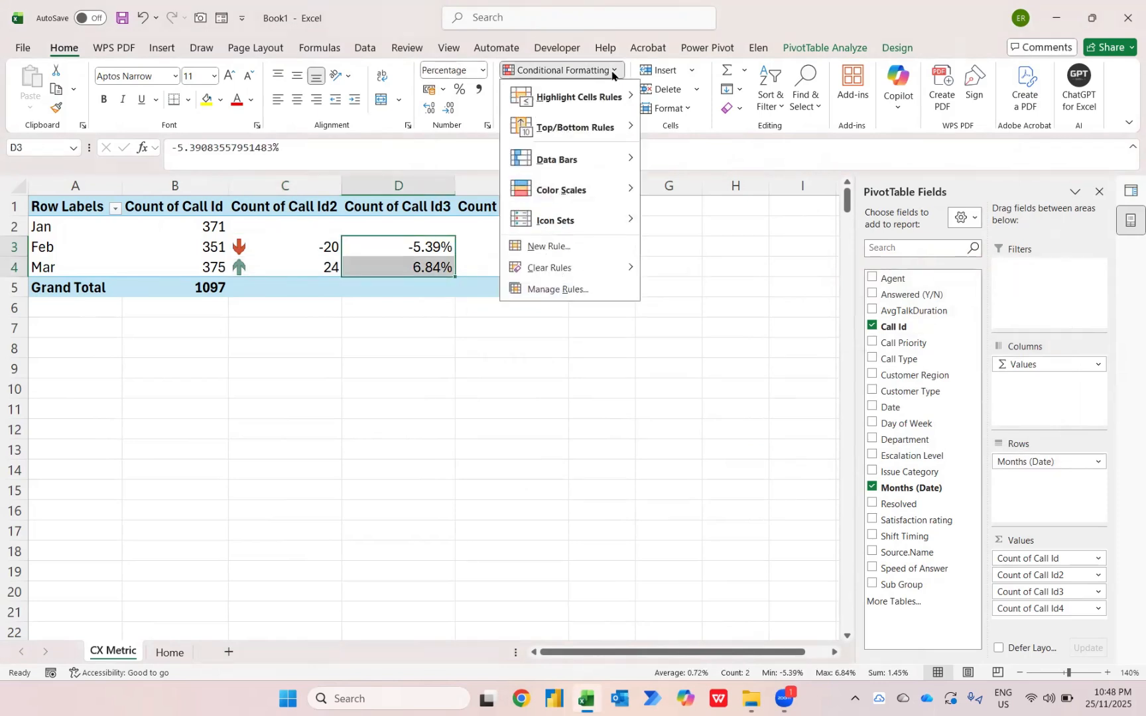
{"action": "mouse_move", "coordinate": [604, 96]}
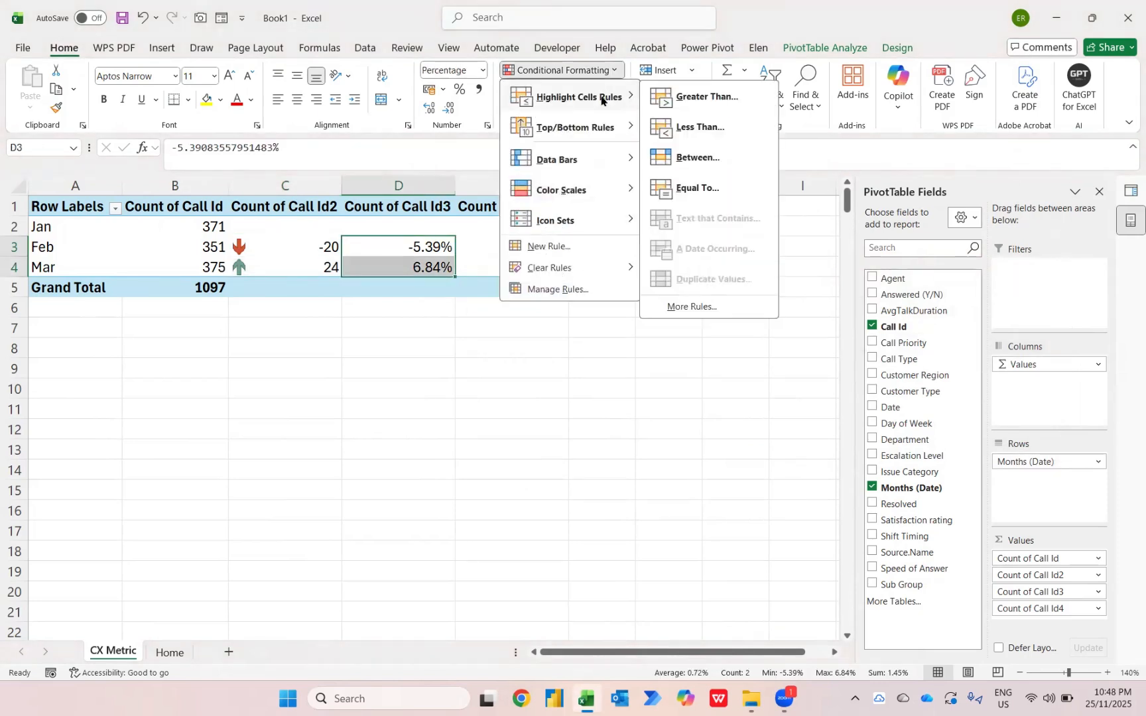
{"action": "left_click", "coordinate": [683, 99]}
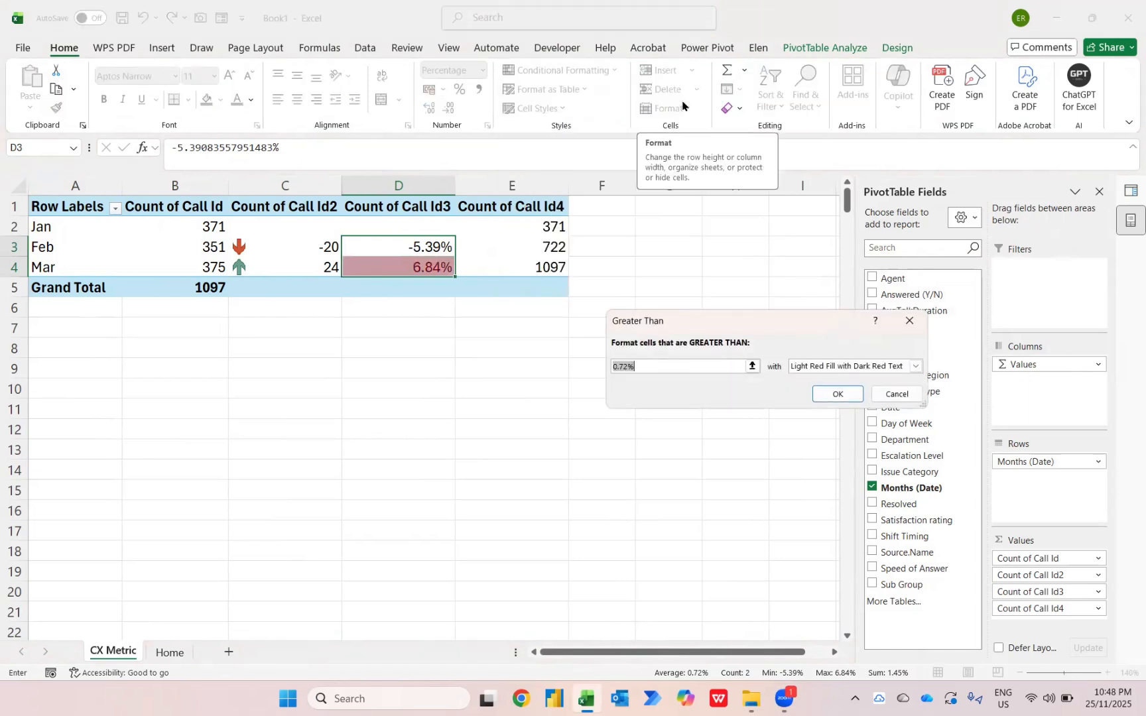
{"action": "type", "text": "0"}
{"action": "key", "text": "Tab"}
{"action": "key", "text": "Down"}
{"action": "key", "text": "Down"}
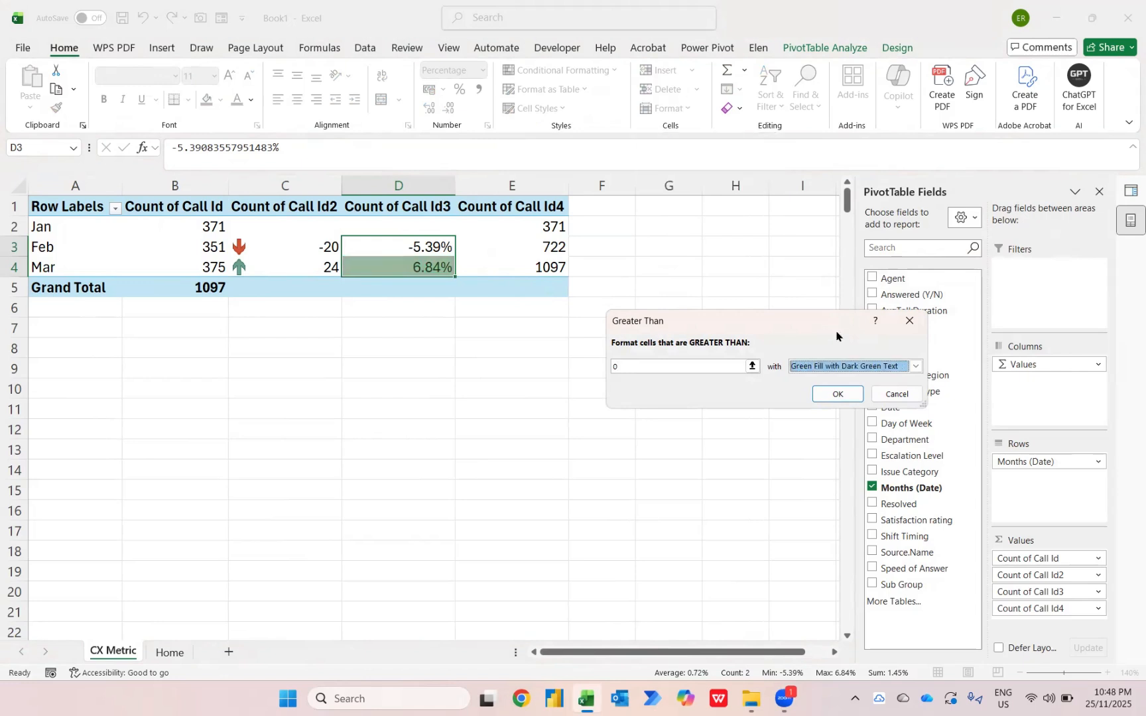
{"action": "left_click", "coordinate": [916, 366]}
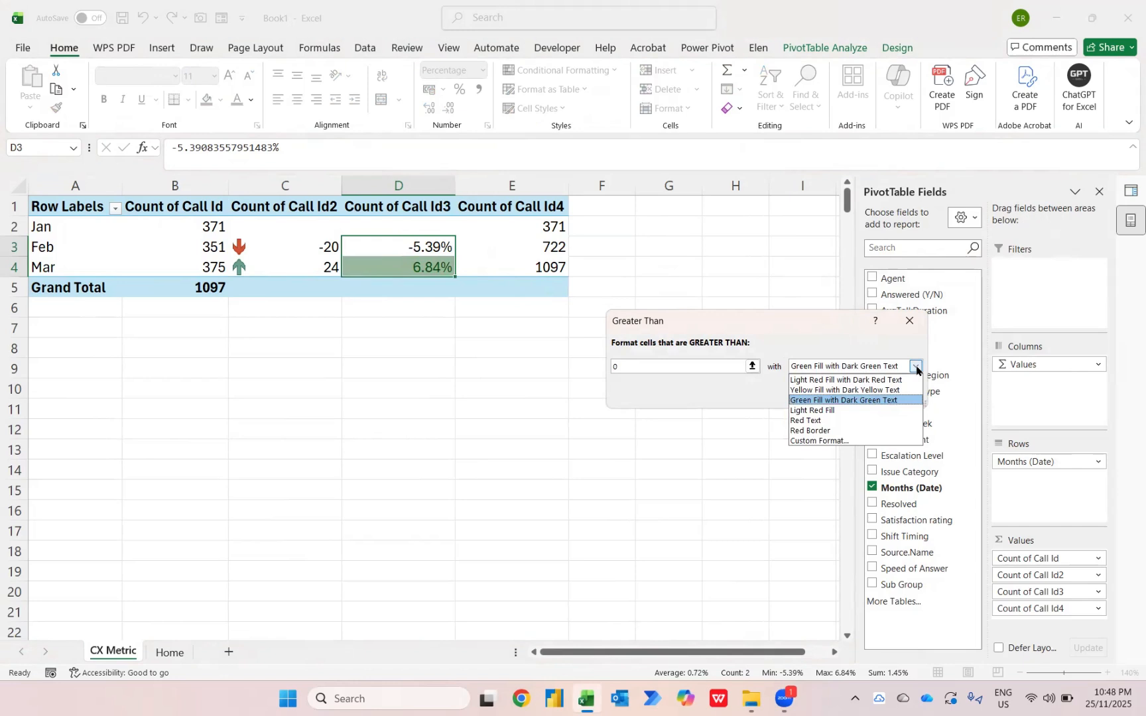
{"action": "left_click", "coordinate": [916, 370]}
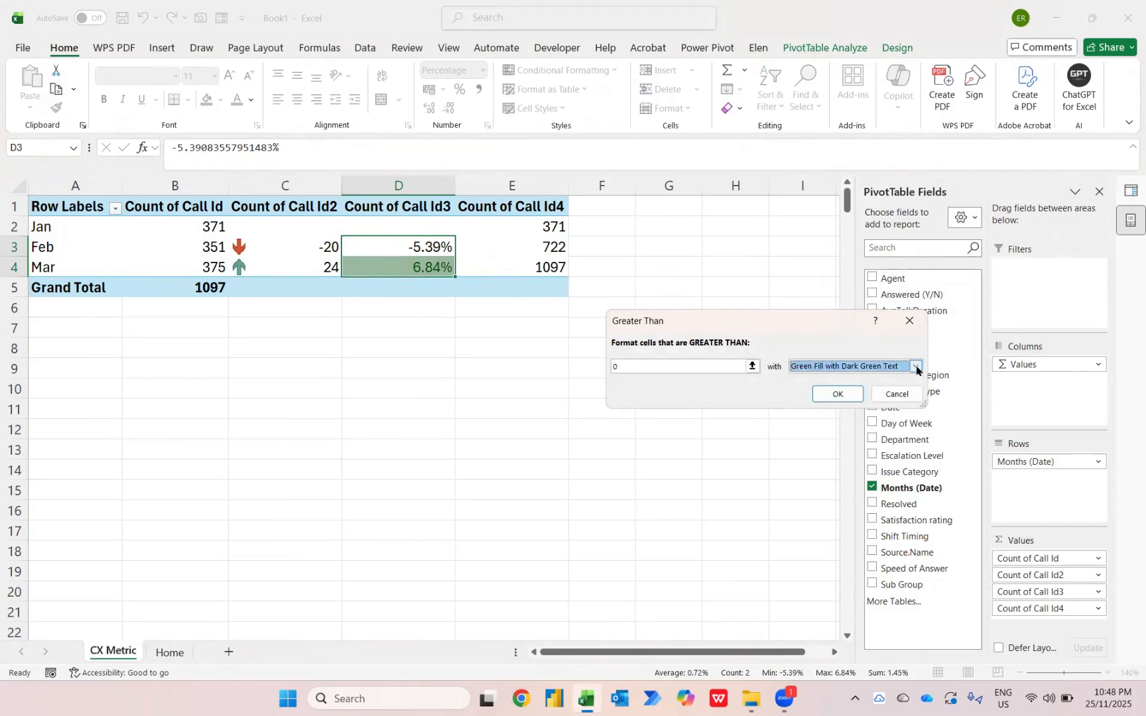
{"action": "left_click", "coordinate": [837, 394]}
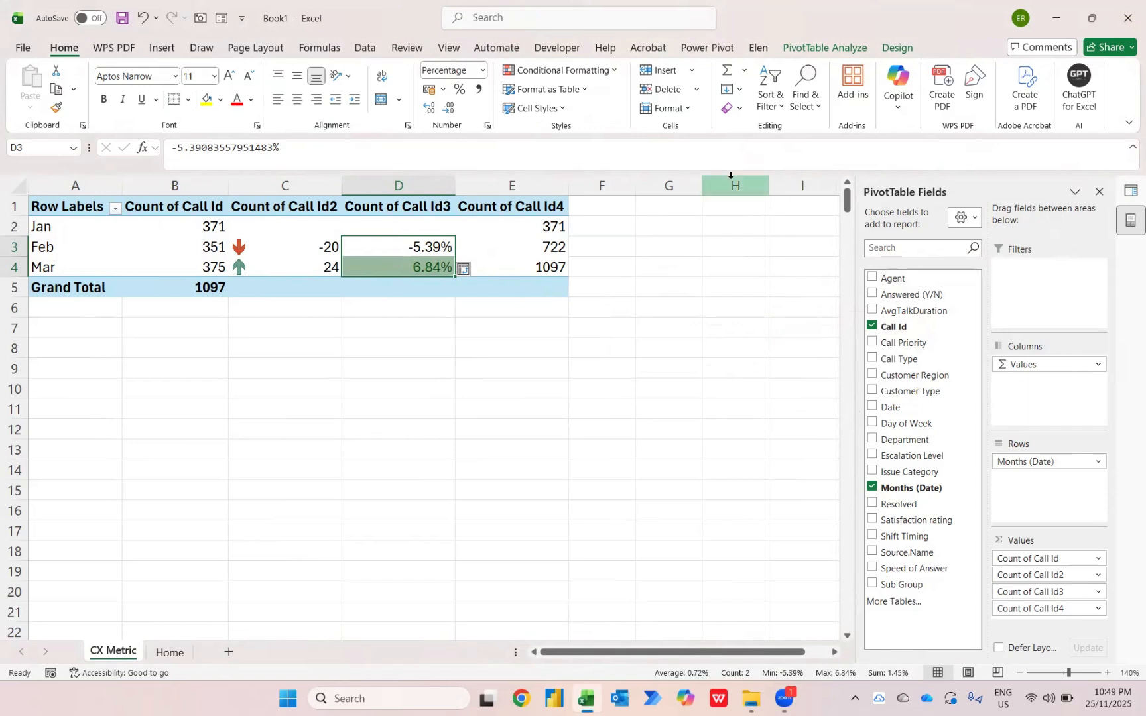
Add a Less Than 0 highlight rule to D3:D4 with Light Red Fill with Dark Red Text
{"action": "left_click", "coordinate": [618, 76]}
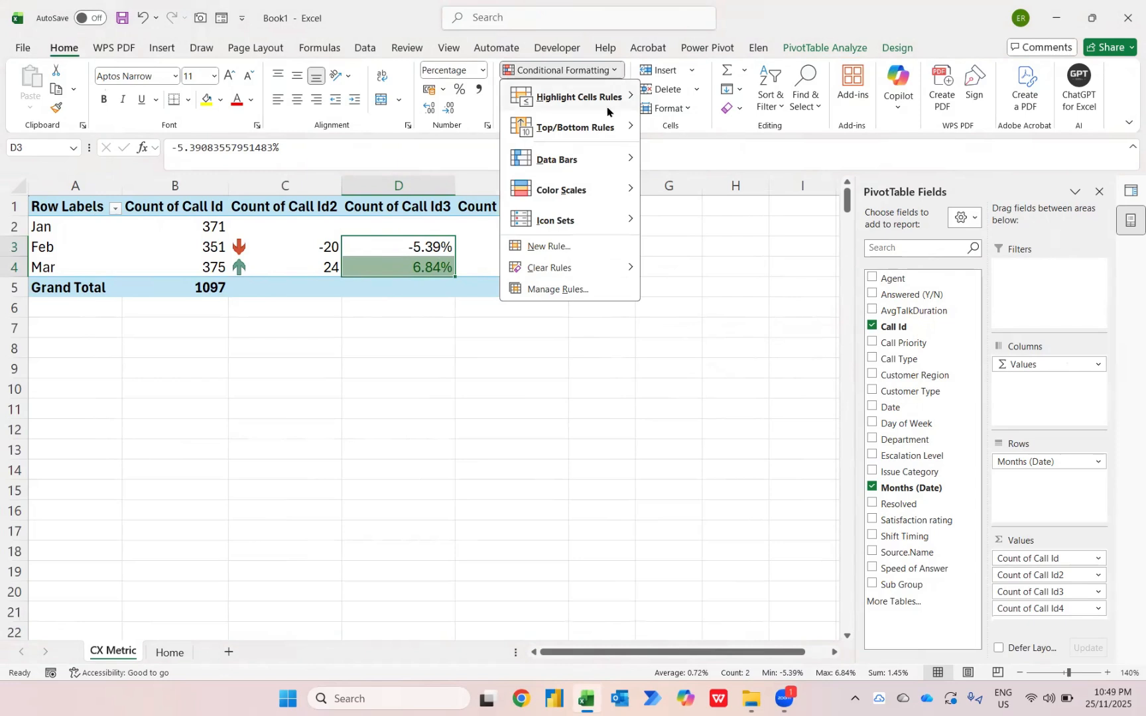
{"action": "mouse_move", "coordinate": [610, 106]}
{"action": "left_click", "coordinate": [700, 127]}
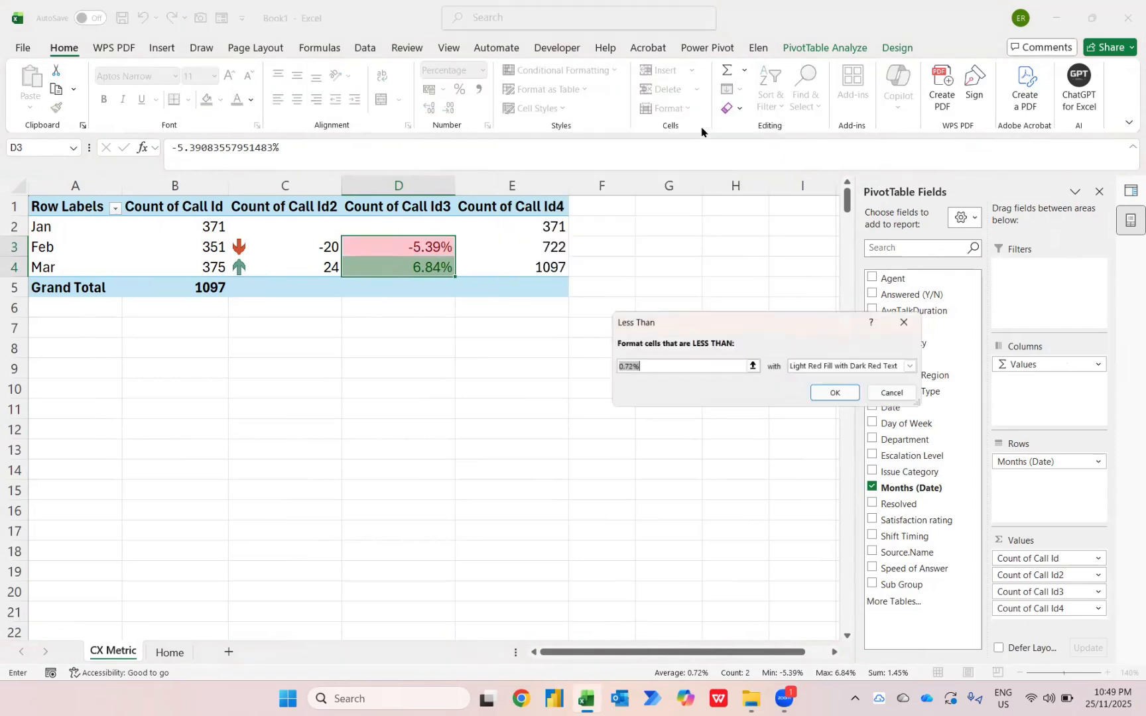
{"action": "type", "text": "0"}
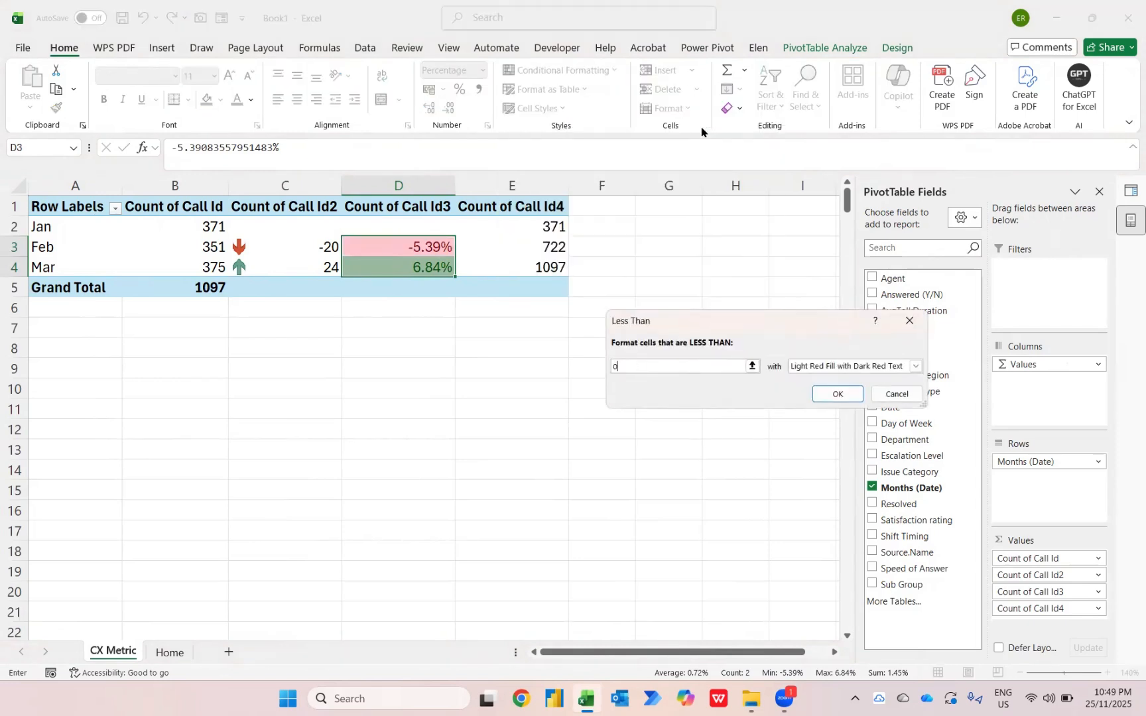
{"action": "key", "text": "Return"}
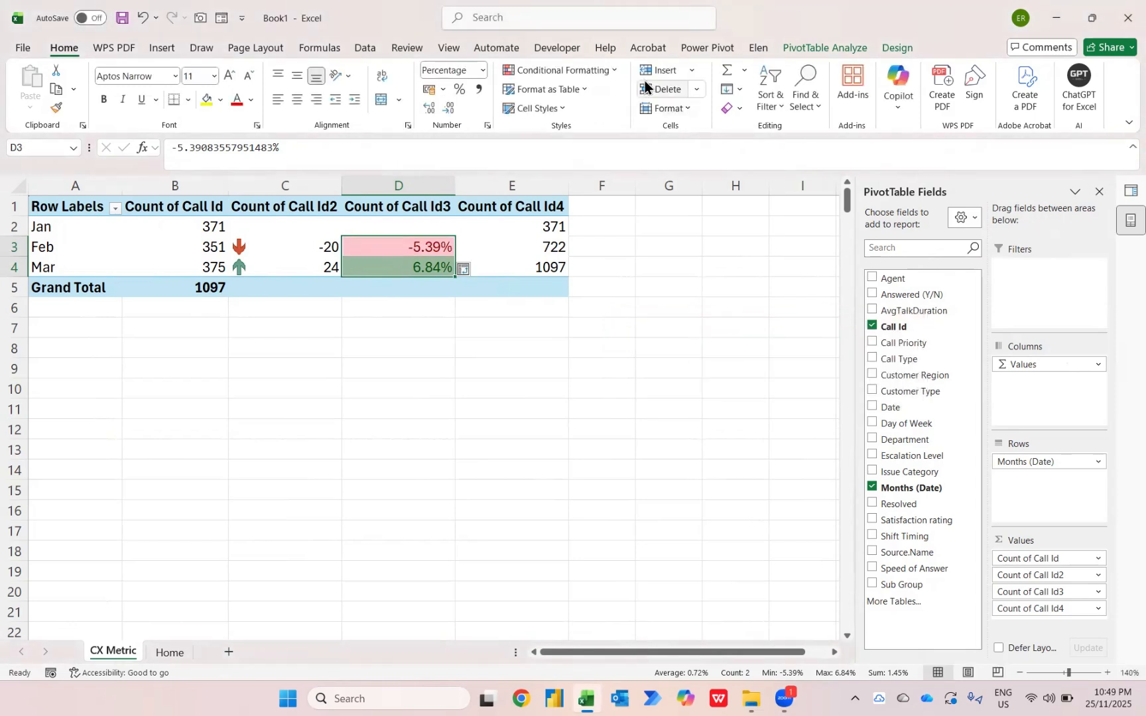
Add an Equal To 0 highlight rule to D3:D4 with Yellow Fill with Dark Yellow Text
{"action": "left_click", "coordinate": [612, 71]}
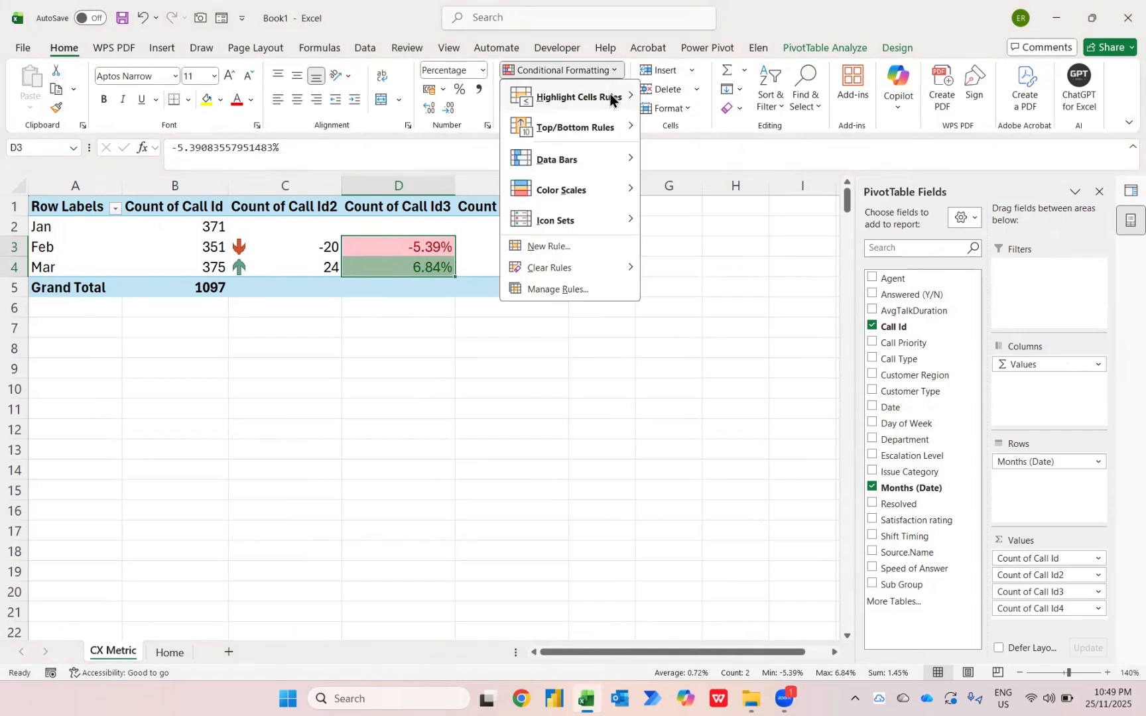
{"action": "mouse_move", "coordinate": [609, 96]}
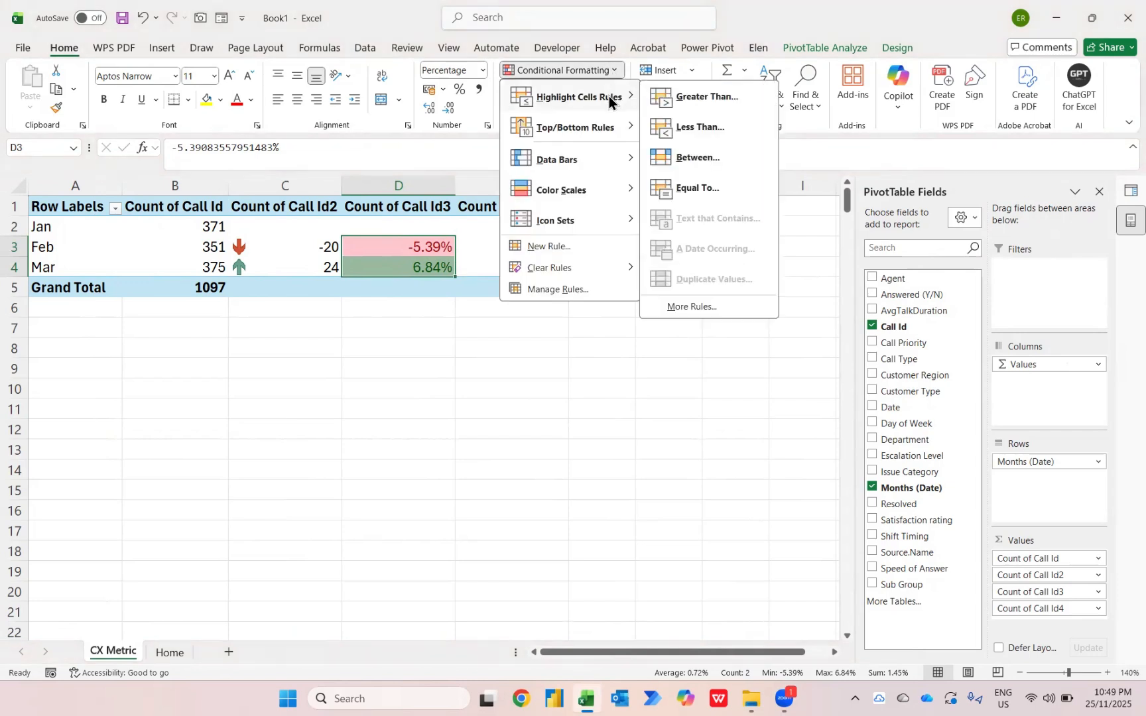
{"action": "left_click", "coordinate": [704, 185]}
{"action": "type", "text": "0"}
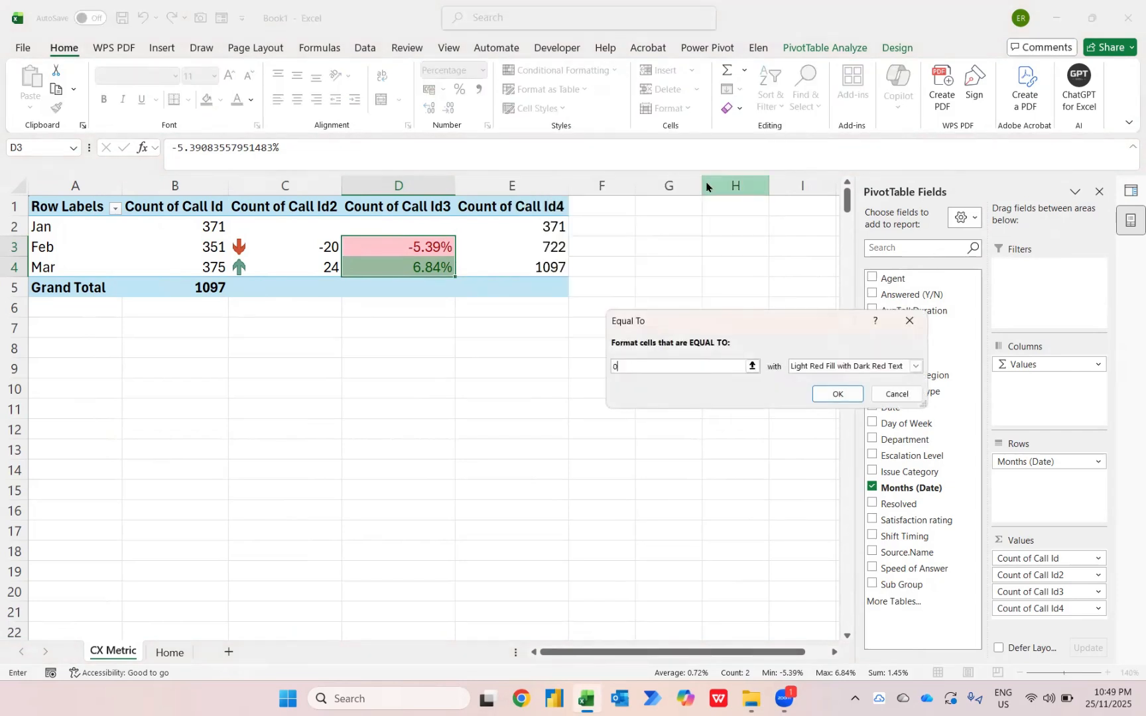
{"action": "key", "text": "Tab"}
{"action": "key", "text": "Down"}
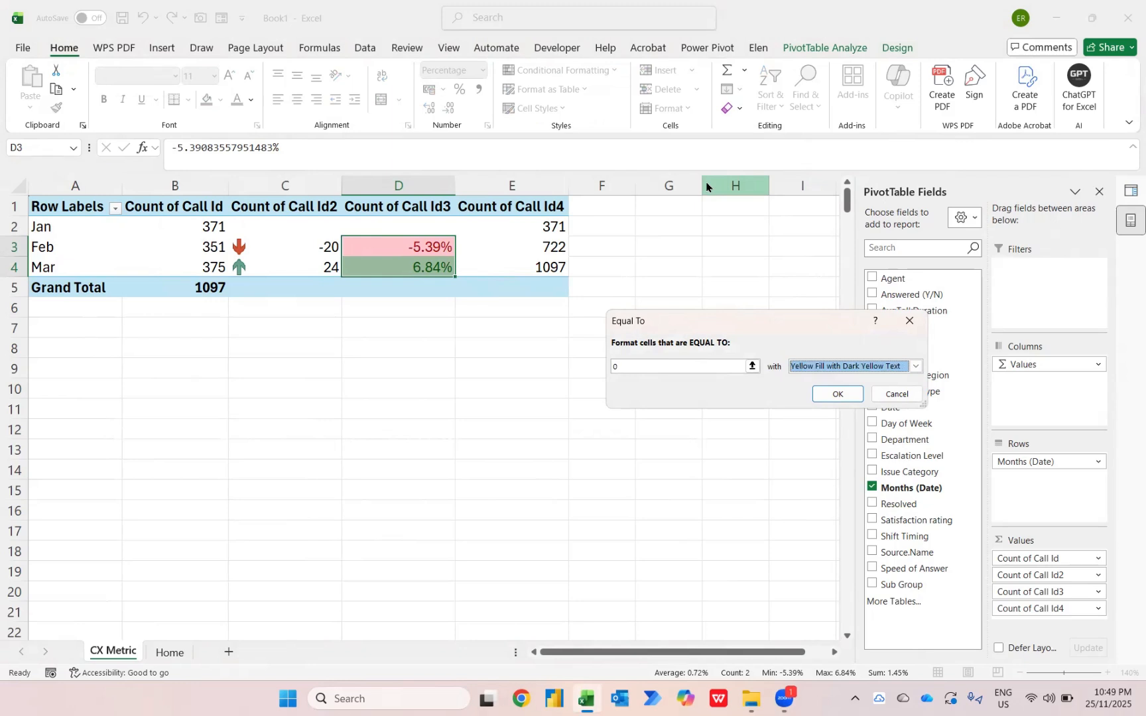
{"action": "key", "text": "Return"}
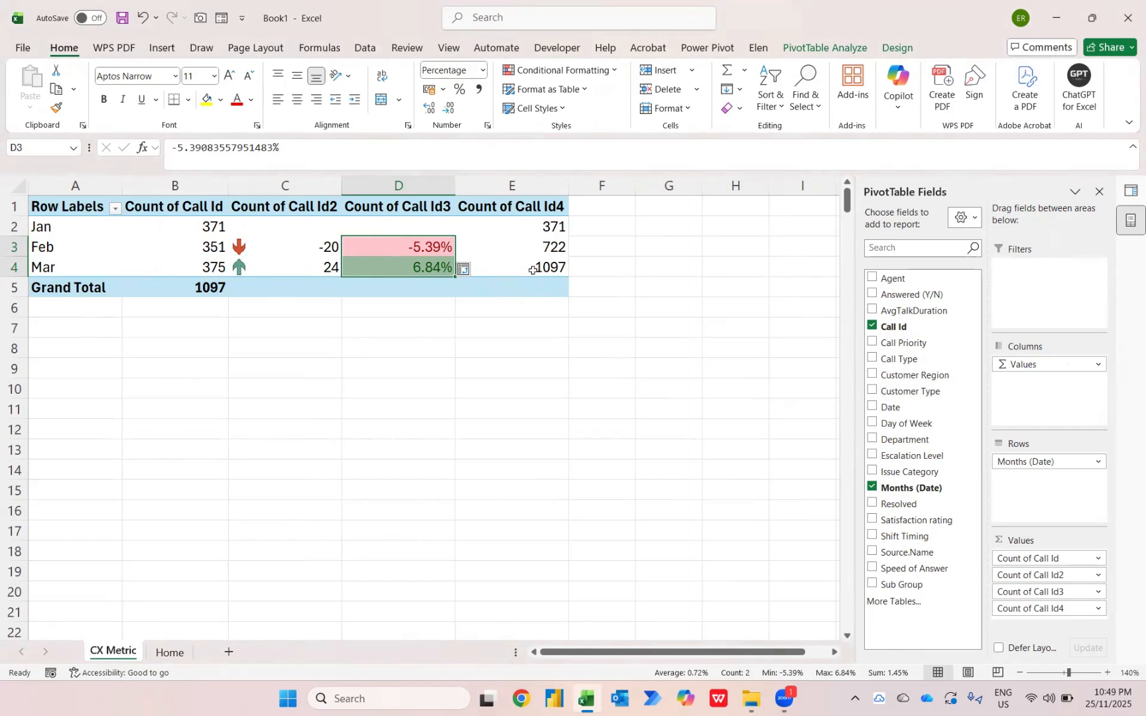
Add the Shift Timing field to the PivotTable's columns, above Values
{"action": "mouse_move", "coordinate": [532, 270]}
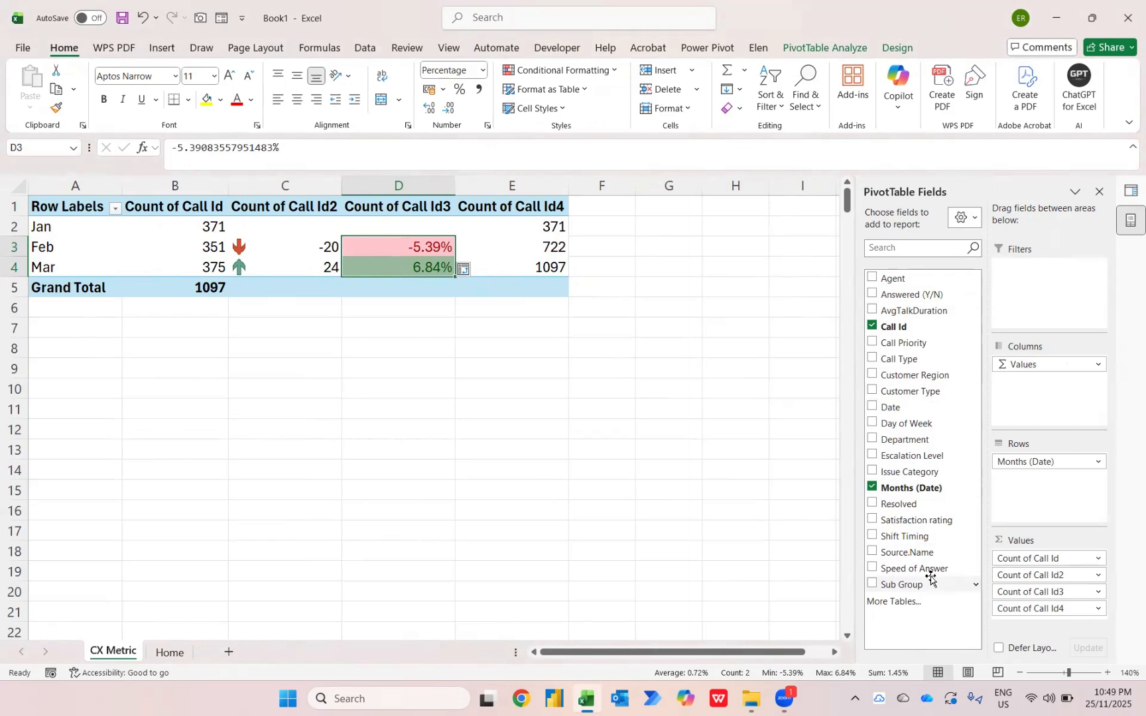
{"action": "left_click_drag", "start_coordinate": [917, 542], "coordinate": [1060, 363]}
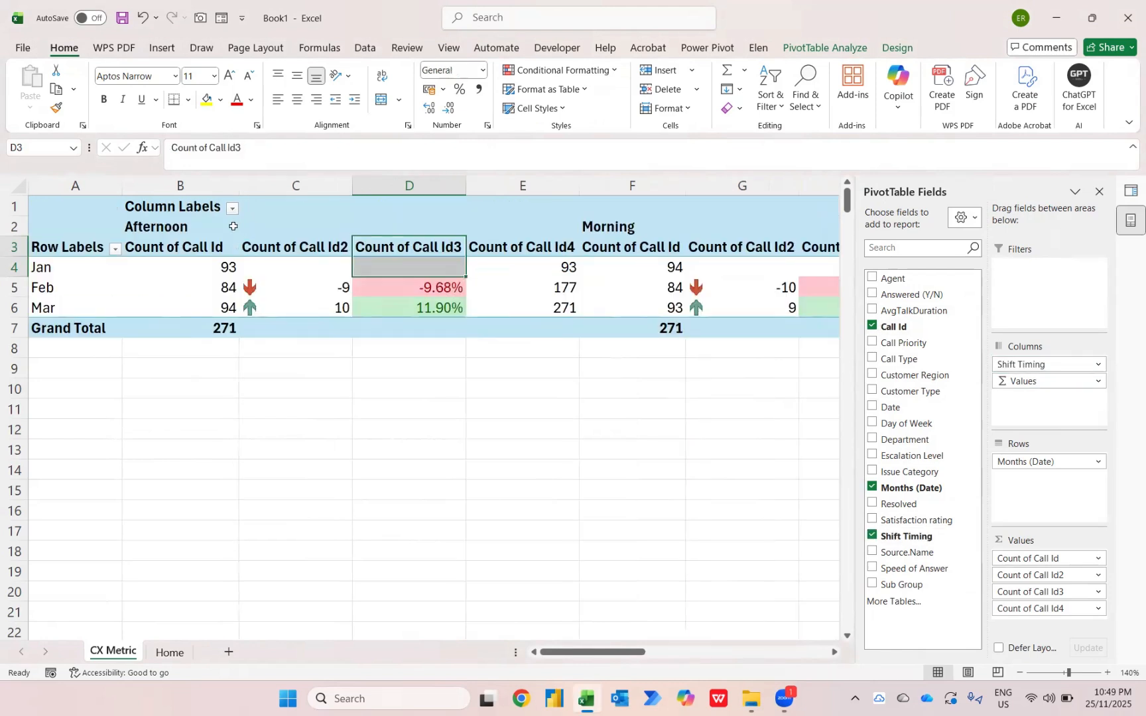
Examine the PivotTable's shift columns, checking their order and the conditional formatting under each shift
{"action": "scroll", "coordinate": [666, 313], "scroll_direction": "right", "scroll_amount": 3}
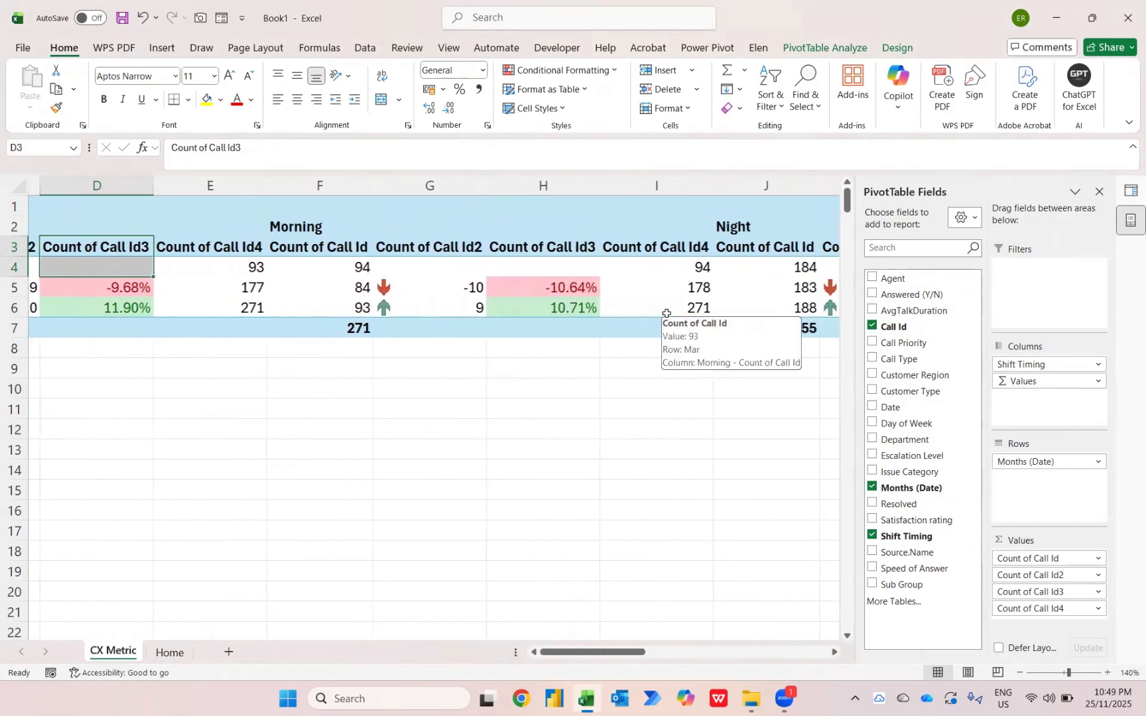
{"action": "scroll", "coordinate": [666, 313], "scroll_direction": "left", "scroll_amount": 3}
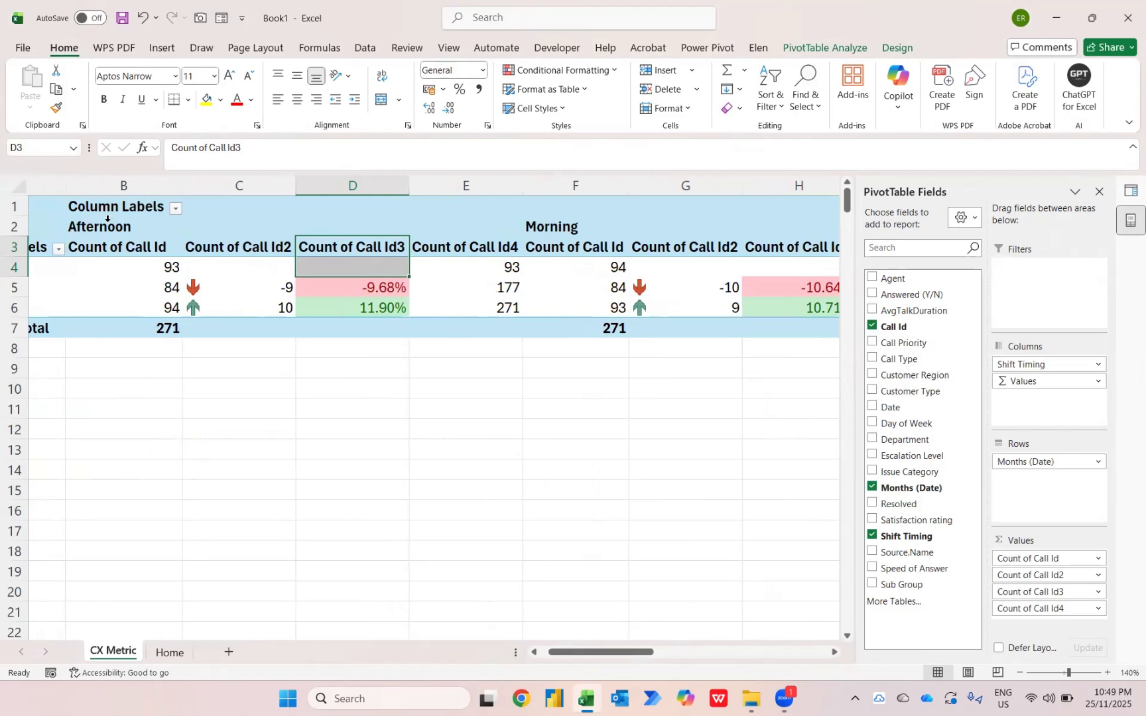
{"action": "scroll", "coordinate": [532, 232], "scroll_direction": "right", "scroll_amount": 3}
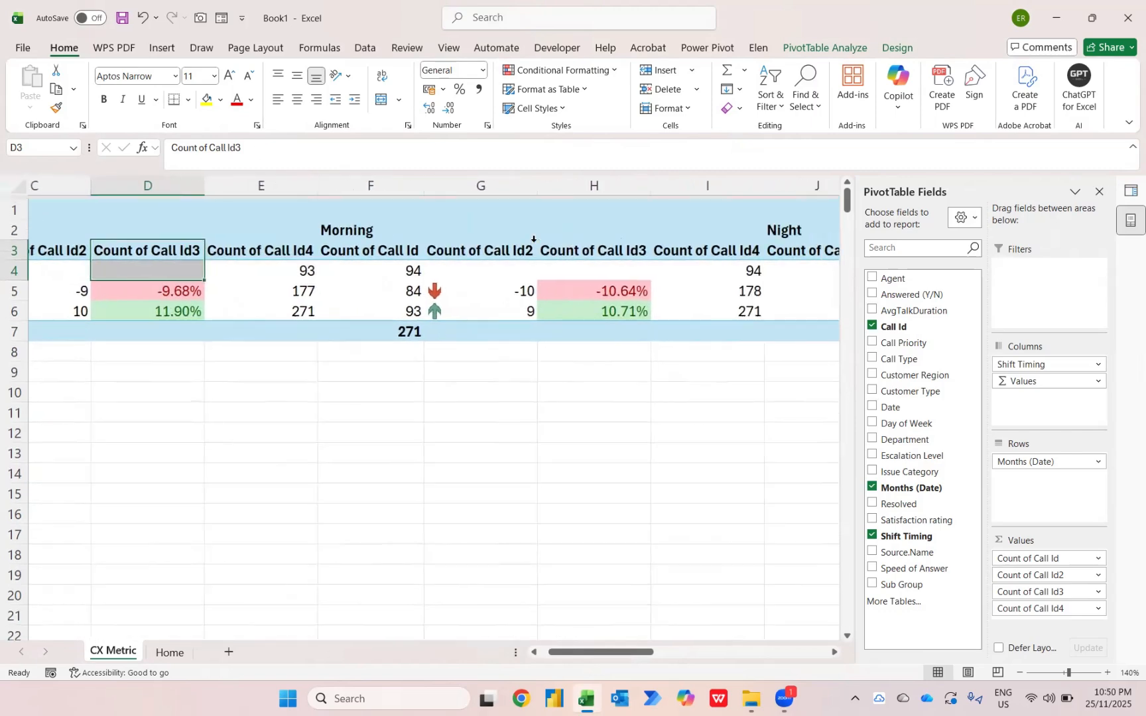
{"action": "scroll", "coordinate": [730, 239], "scroll_direction": "left", "scroll_amount": 3}
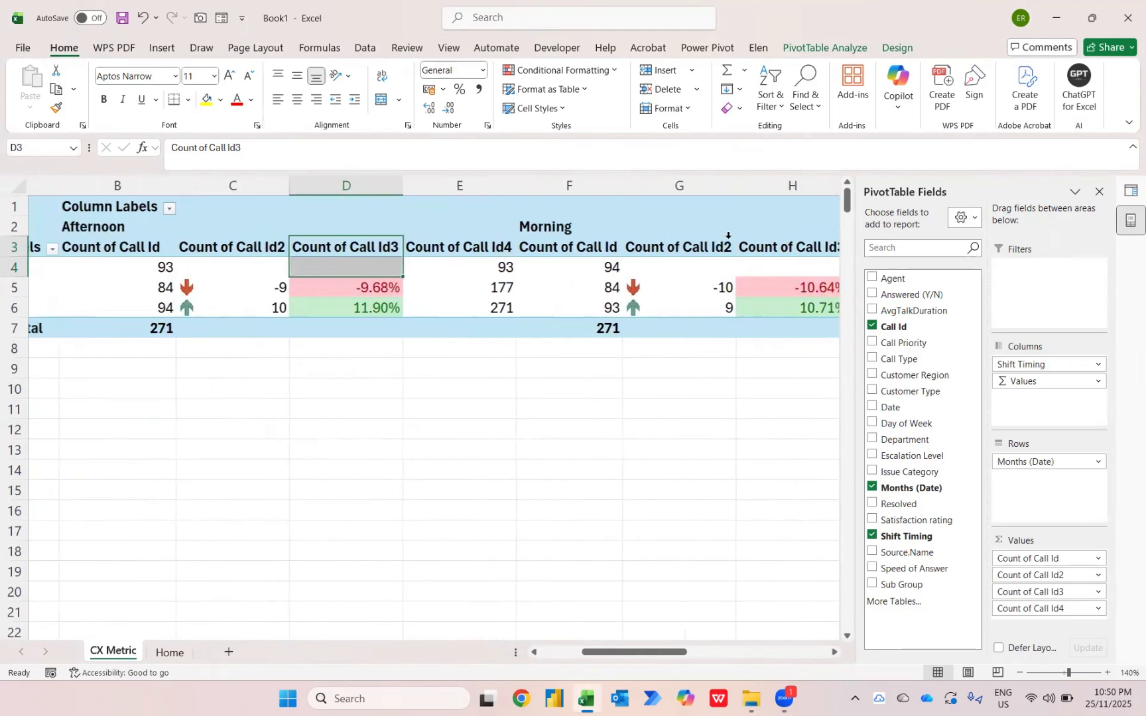
{"action": "left_click", "coordinate": [171, 227]}
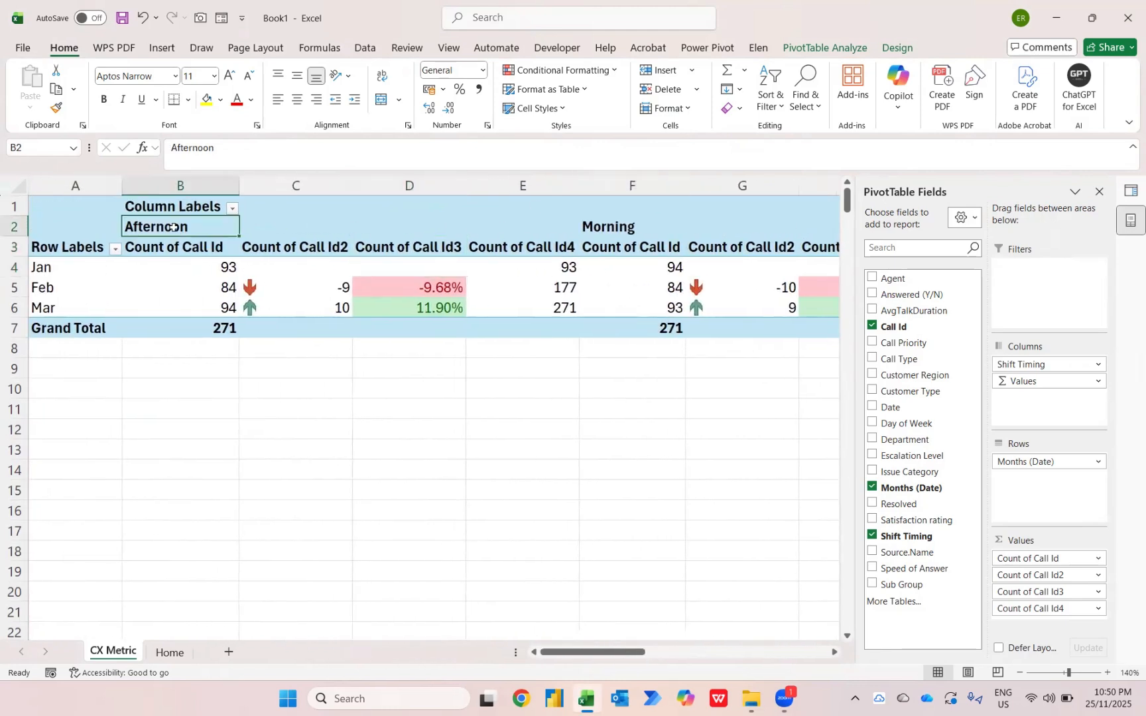
{"action": "scroll", "coordinate": [602, 231], "scroll_direction": "right", "scroll_amount": 2}
{"action": "scroll", "coordinate": [601, 230], "scroll_direction": "right", "scroll_amount": 2}
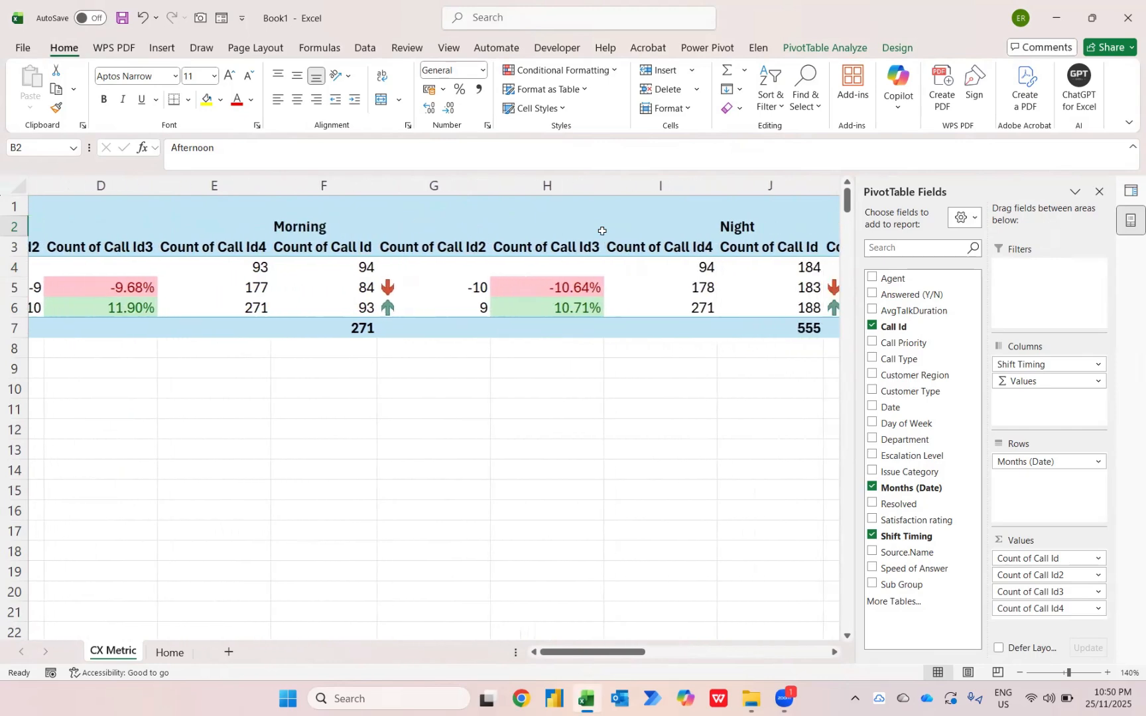
{"action": "scroll", "coordinate": [601, 231], "scroll_direction": "left", "scroll_amount": 3}
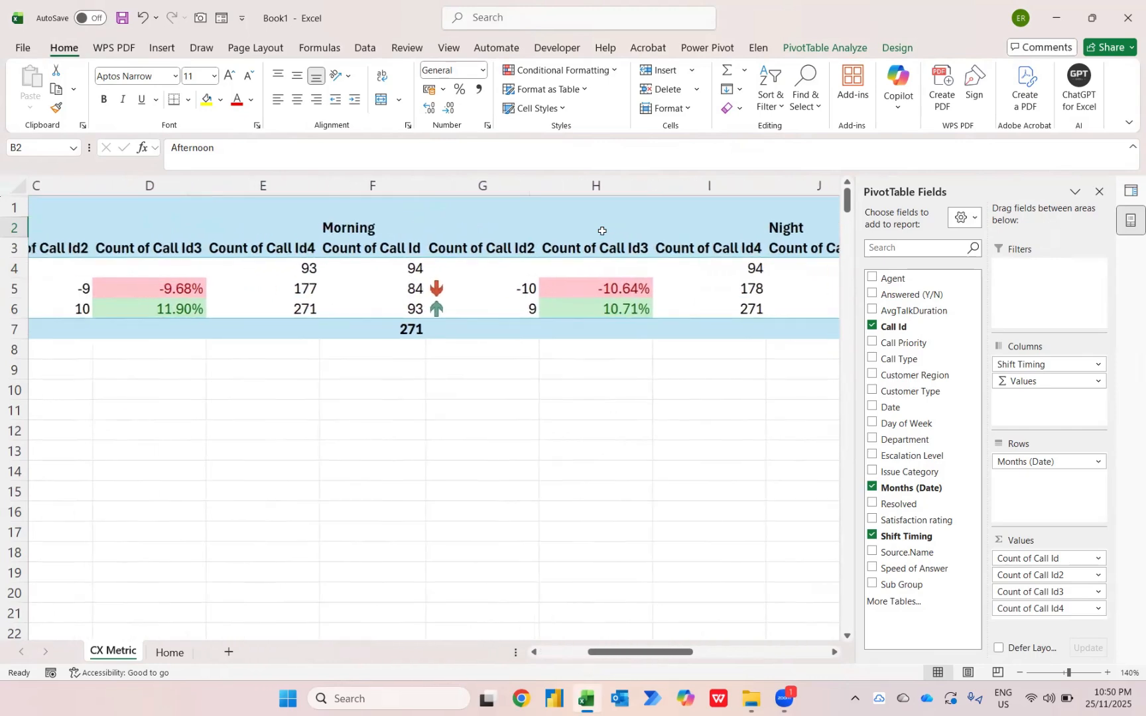
{"action": "scroll", "coordinate": [601, 231], "scroll_direction": "right", "scroll_amount": 3}
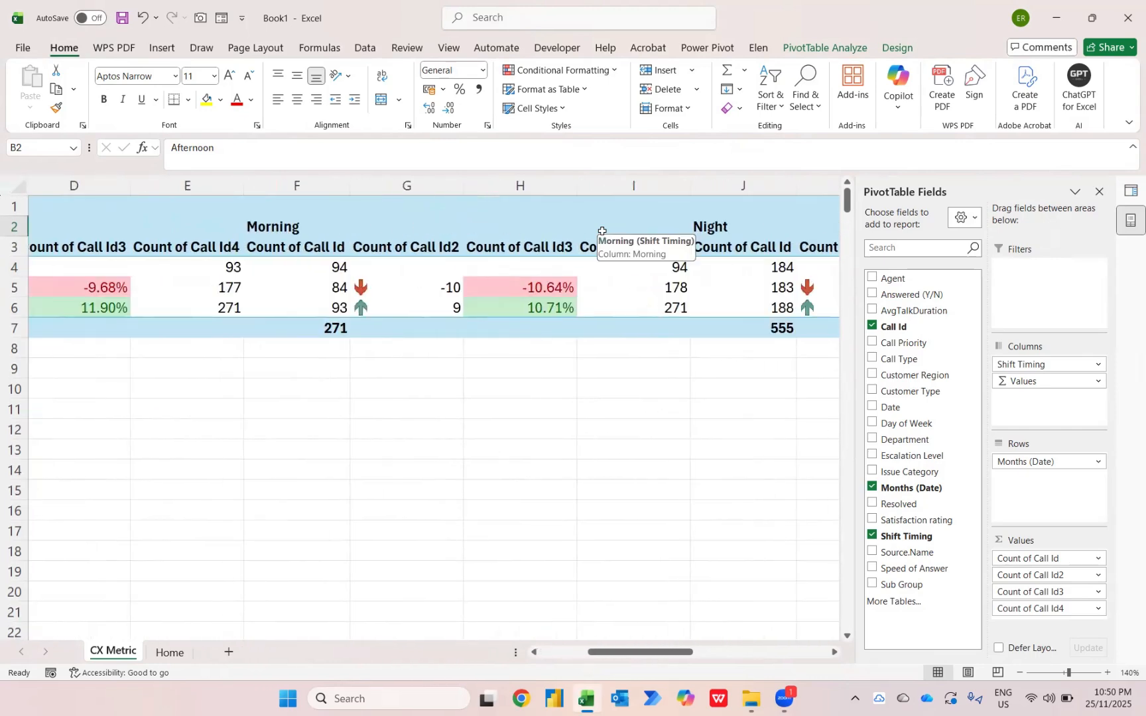
{"action": "scroll", "coordinate": [602, 231], "scroll_direction": "left", "scroll_amount": 3}
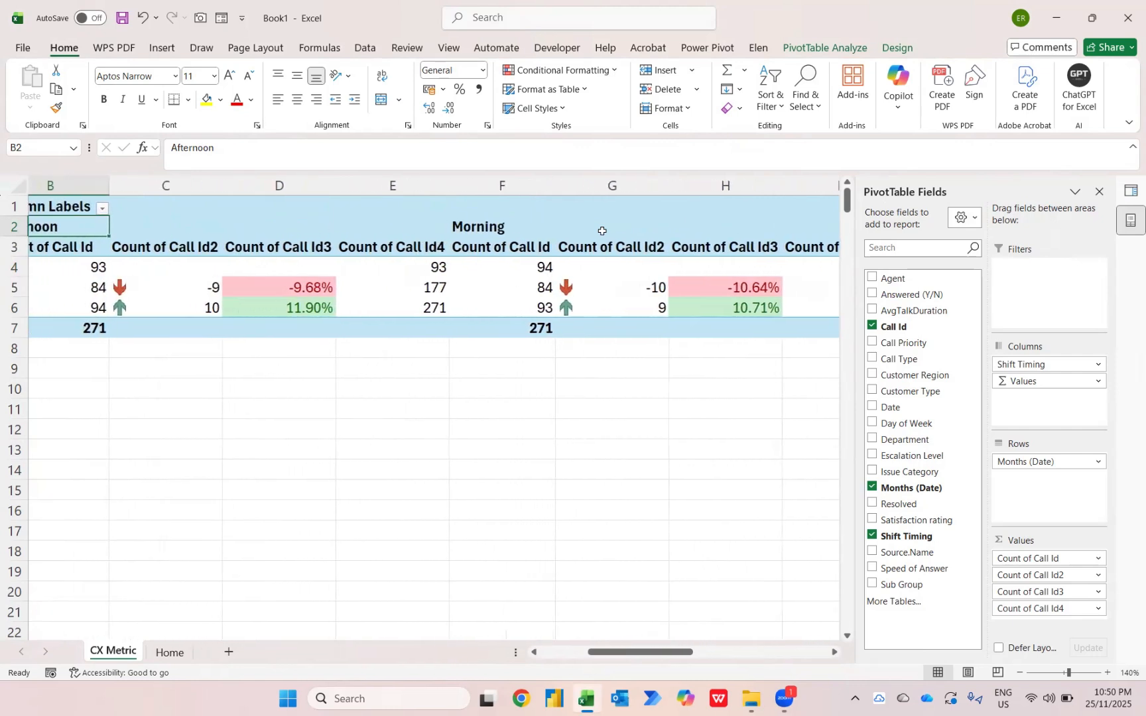
{"action": "scroll", "coordinate": [252, 238], "scroll_direction": "left", "scroll_amount": 1}
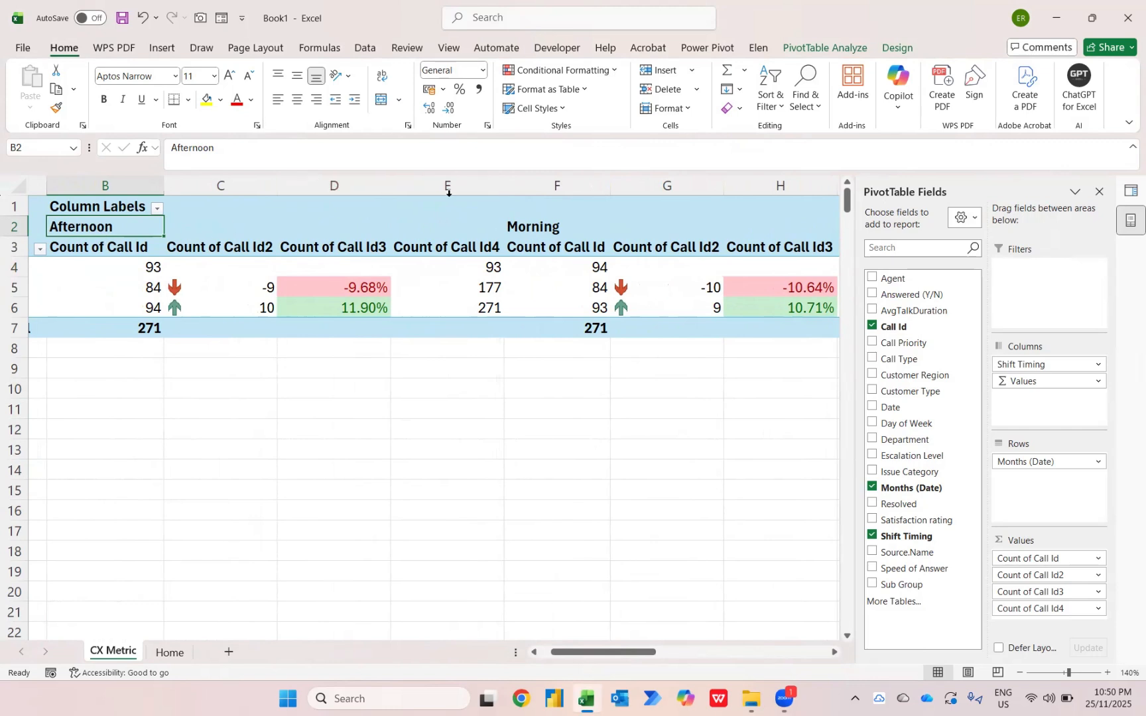
Move the Afternoon column group down one place so that Morning comes first, and check the resulting shift order
{"action": "right_click", "coordinate": [138, 228]}
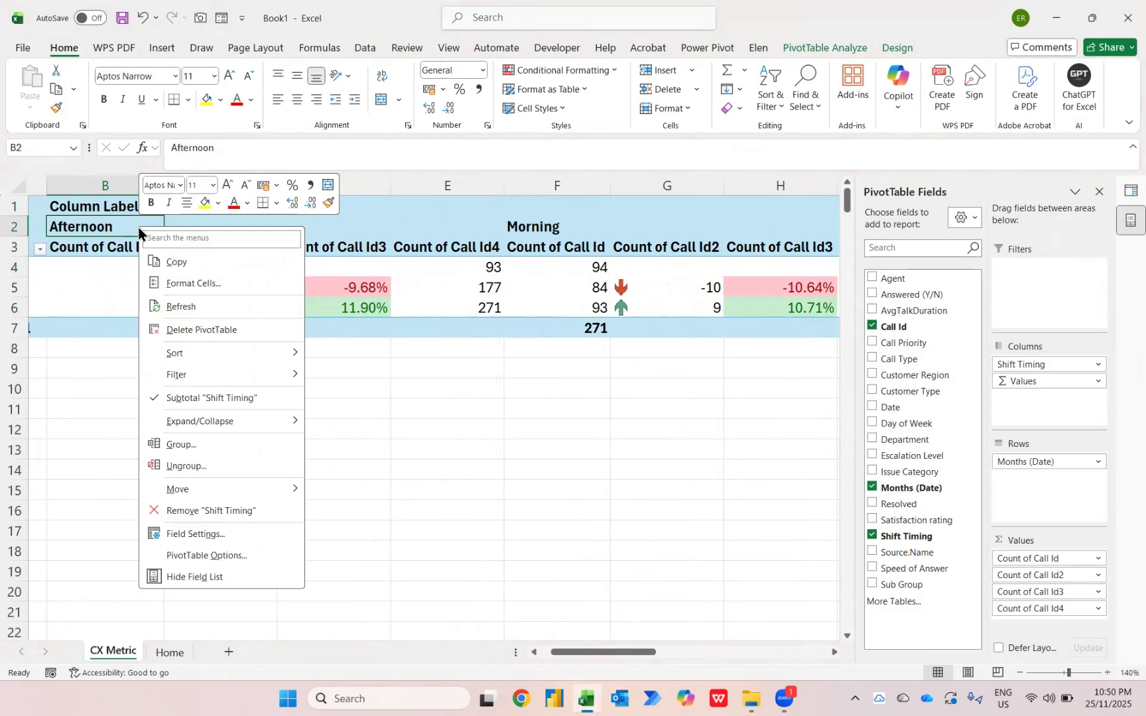
{"action": "mouse_move", "coordinate": [214, 494]}
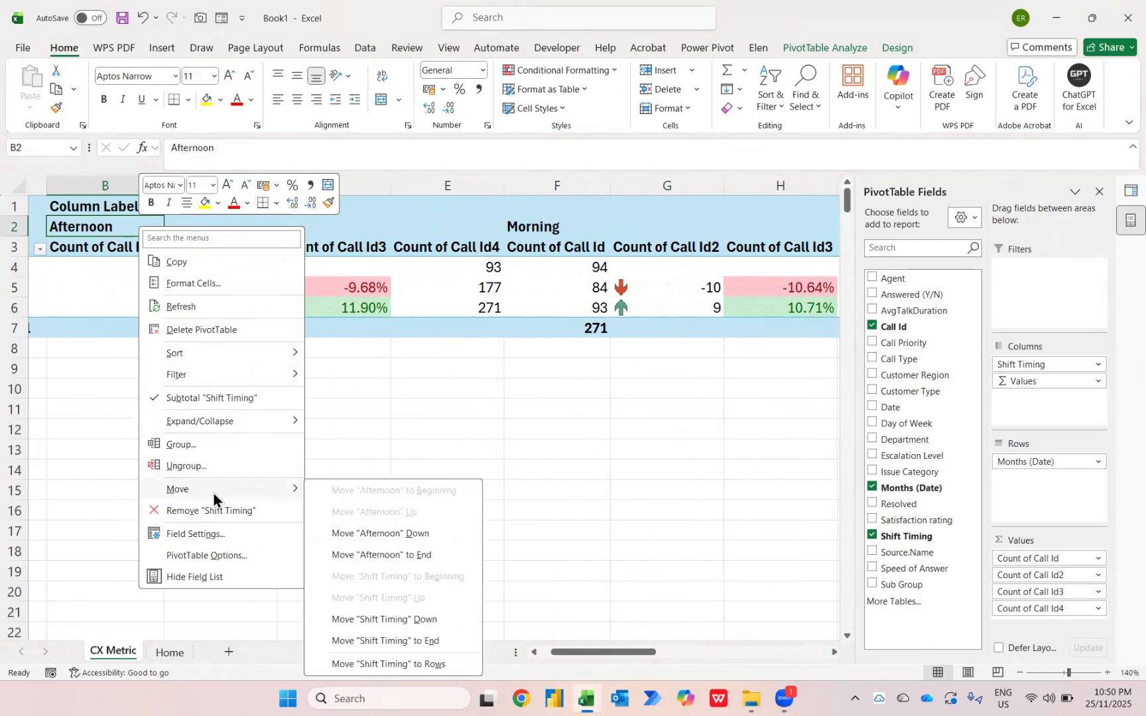
{"action": "left_click", "coordinate": [361, 534]}
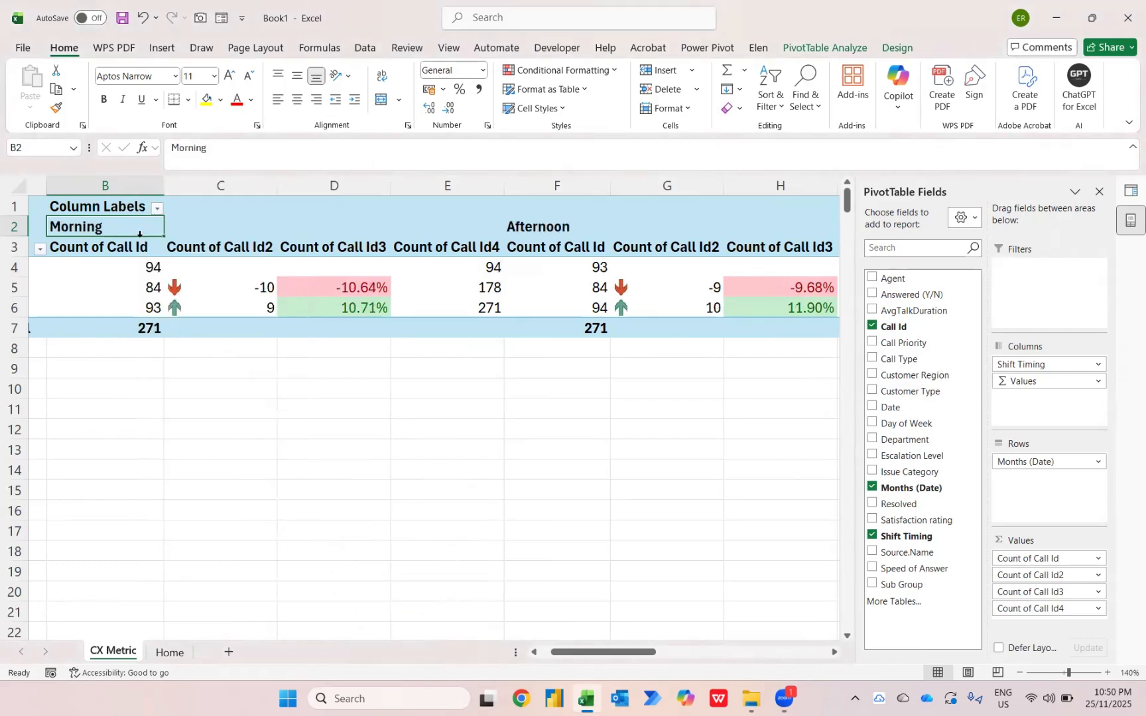
{"action": "scroll", "coordinate": [670, 281], "scroll_direction": "right", "scroll_amount": 2}
{"action": "scroll", "coordinate": [670, 283], "scroll_direction": "right", "scroll_amount": 3}
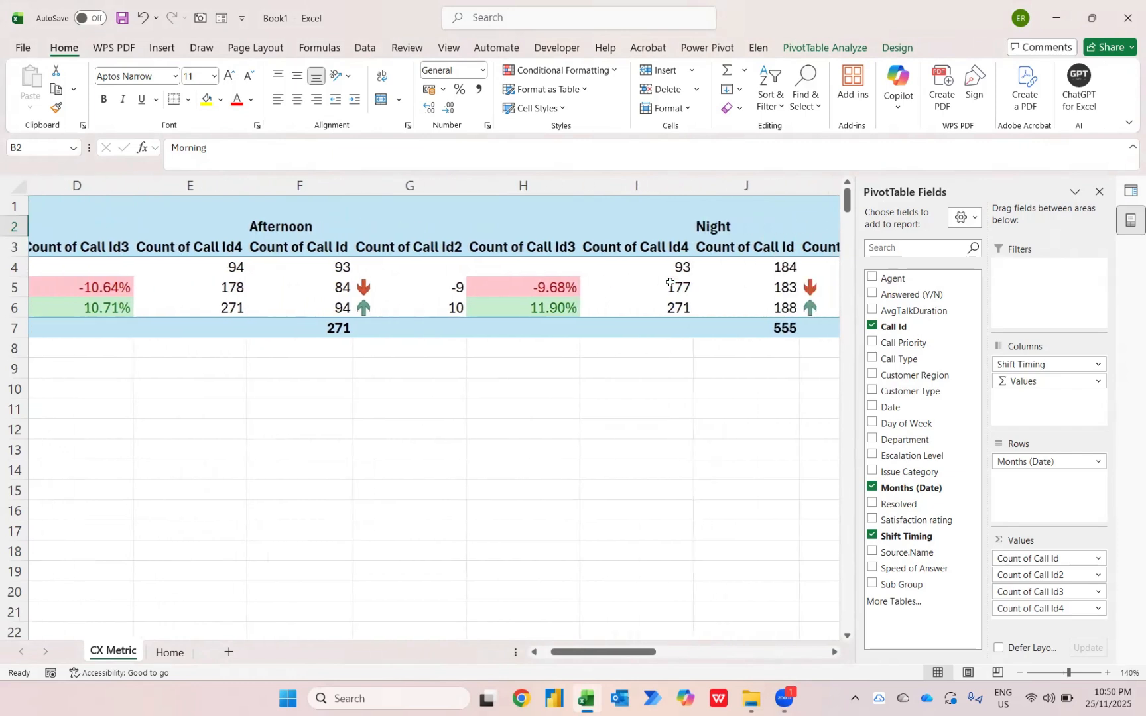
{"action": "scroll", "coordinate": [637, 254], "scroll_direction": "left", "scroll_amount": 4}
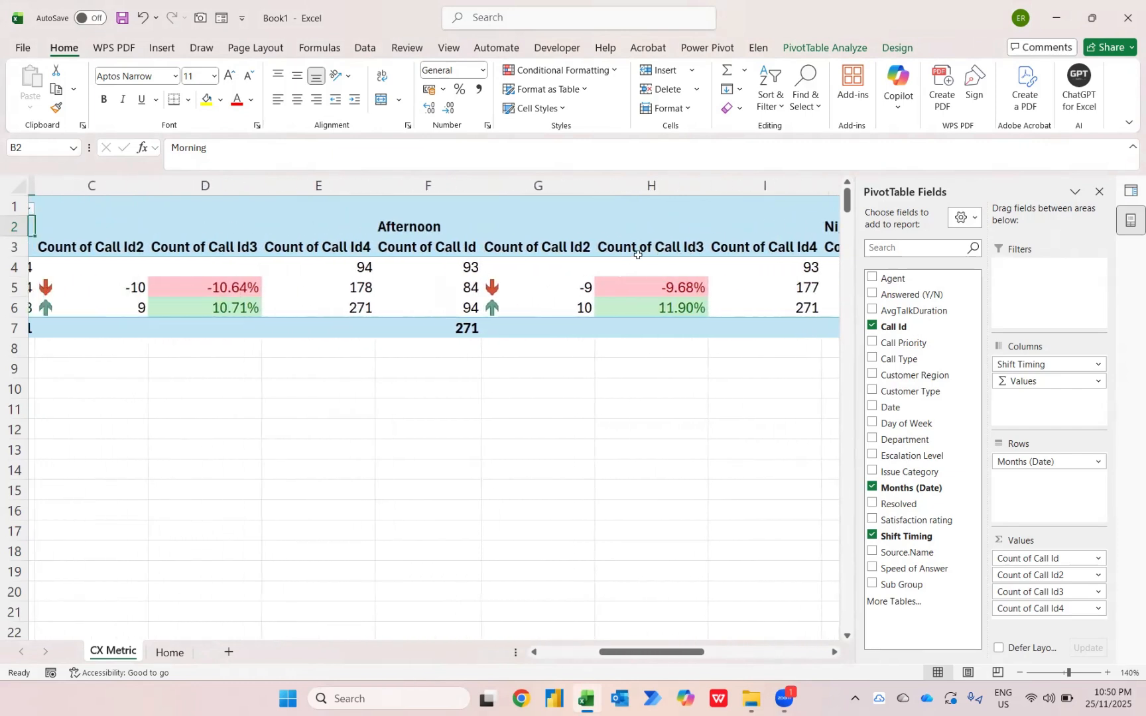
{"action": "scroll", "coordinate": [638, 255], "scroll_direction": "left", "scroll_amount": 1}
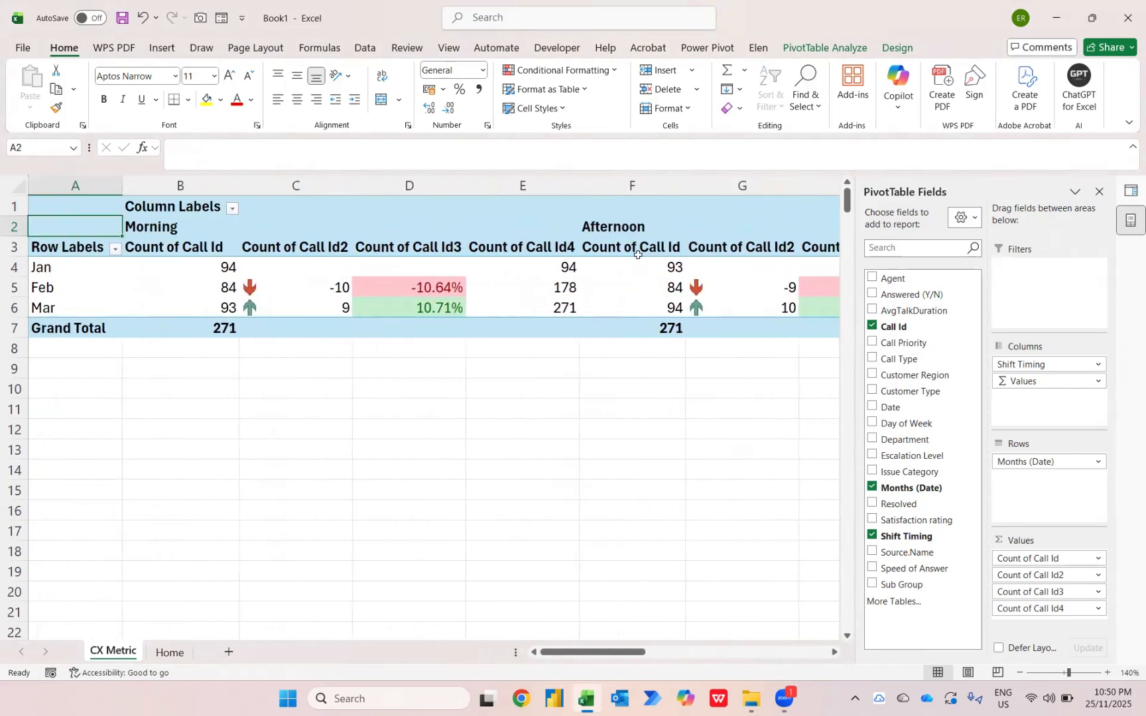
Rename the Count of Call Id value header in B3 to Monthly Calls
{"action": "key", "text": "Down"}
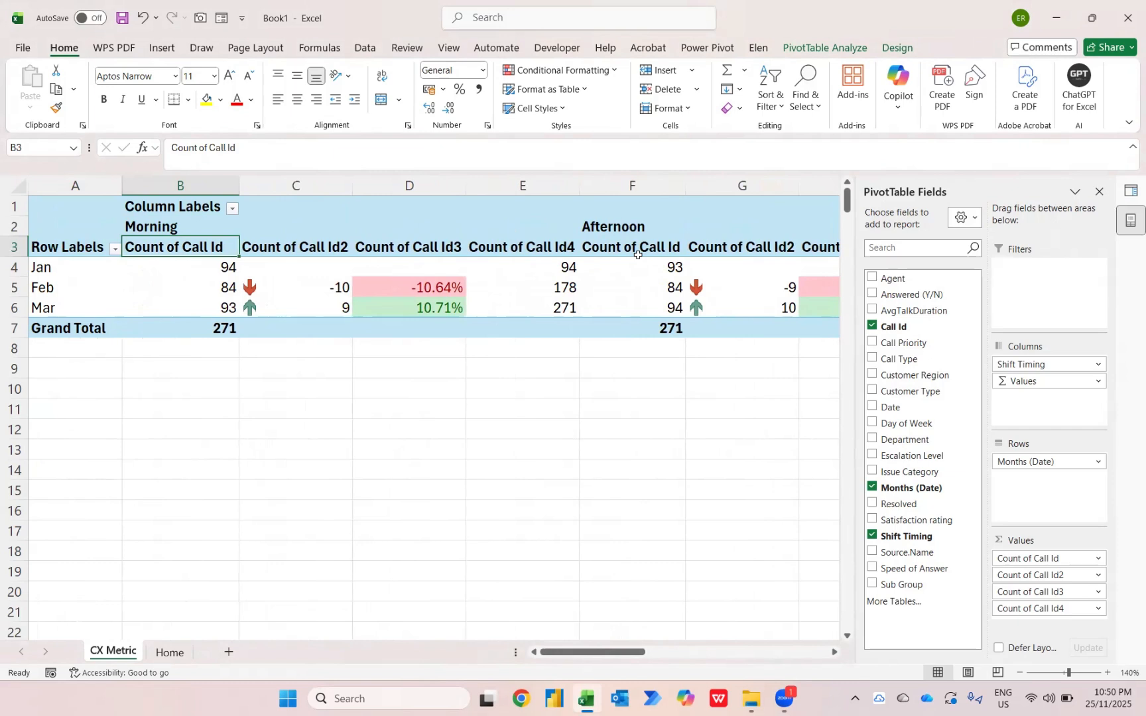
{"action": "type", "text": "Mon"}
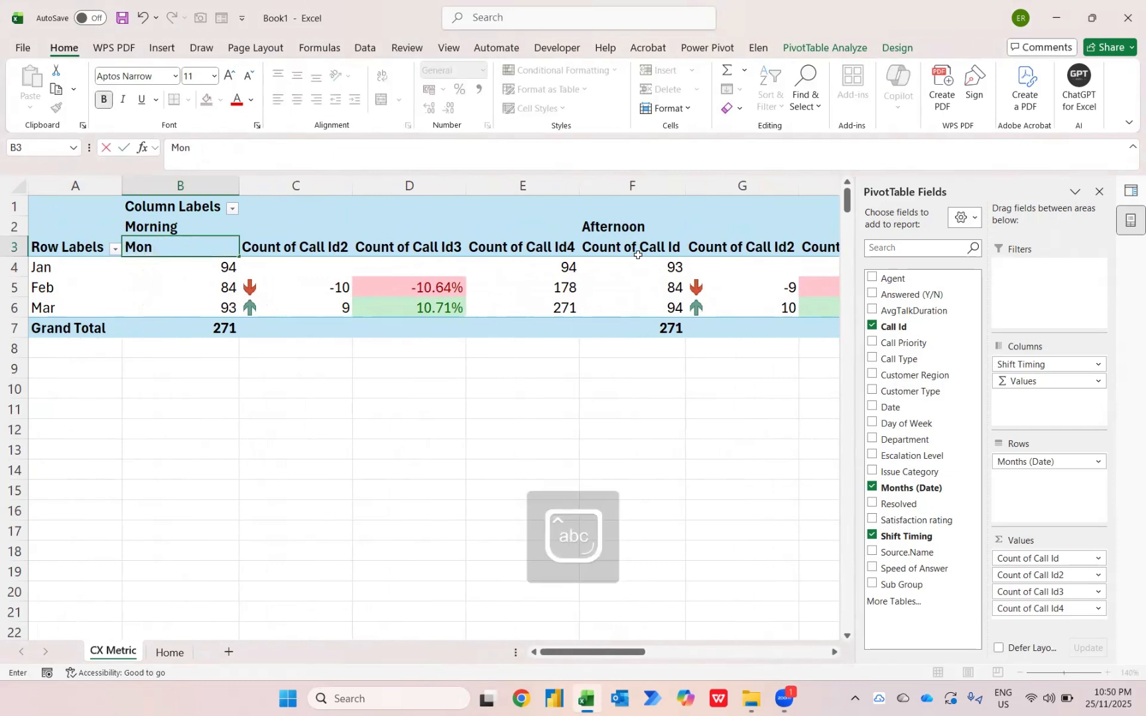
{"action": "type", "text": "thly Calls"}
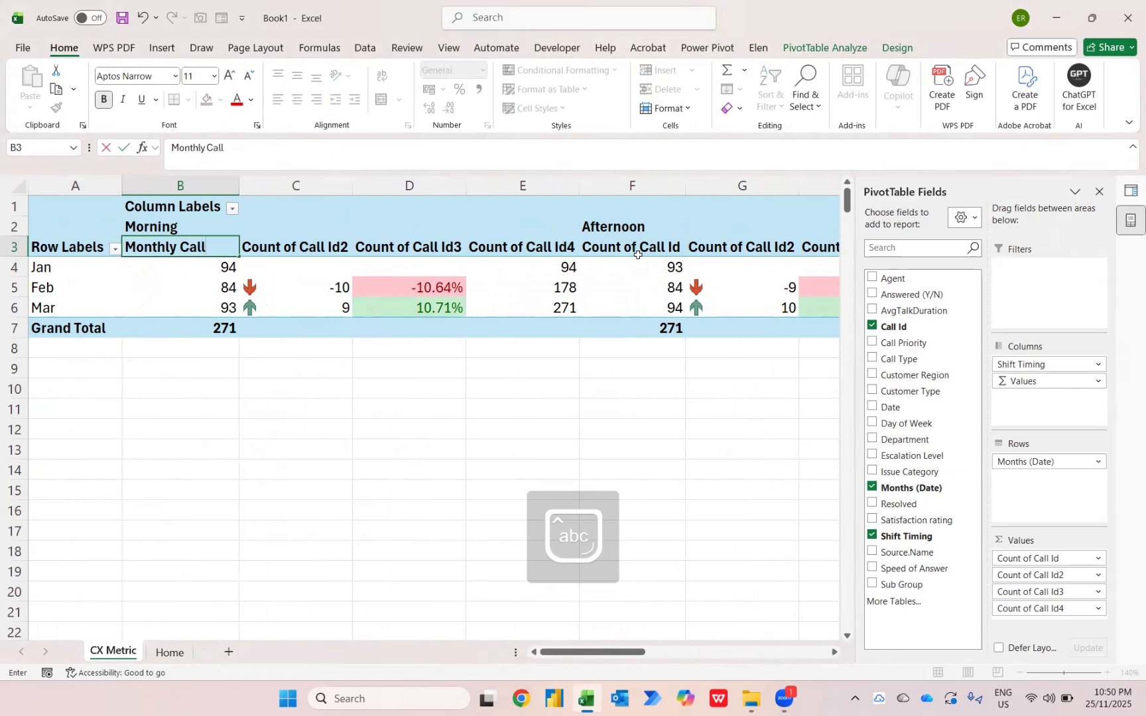
{"action": "key", "text": "Return"}
Rename the Count of Call Id2 value header in C3 to MoM Trending
{"action": "key", "text": "Up"}
{"action": "key", "text": "Right"}
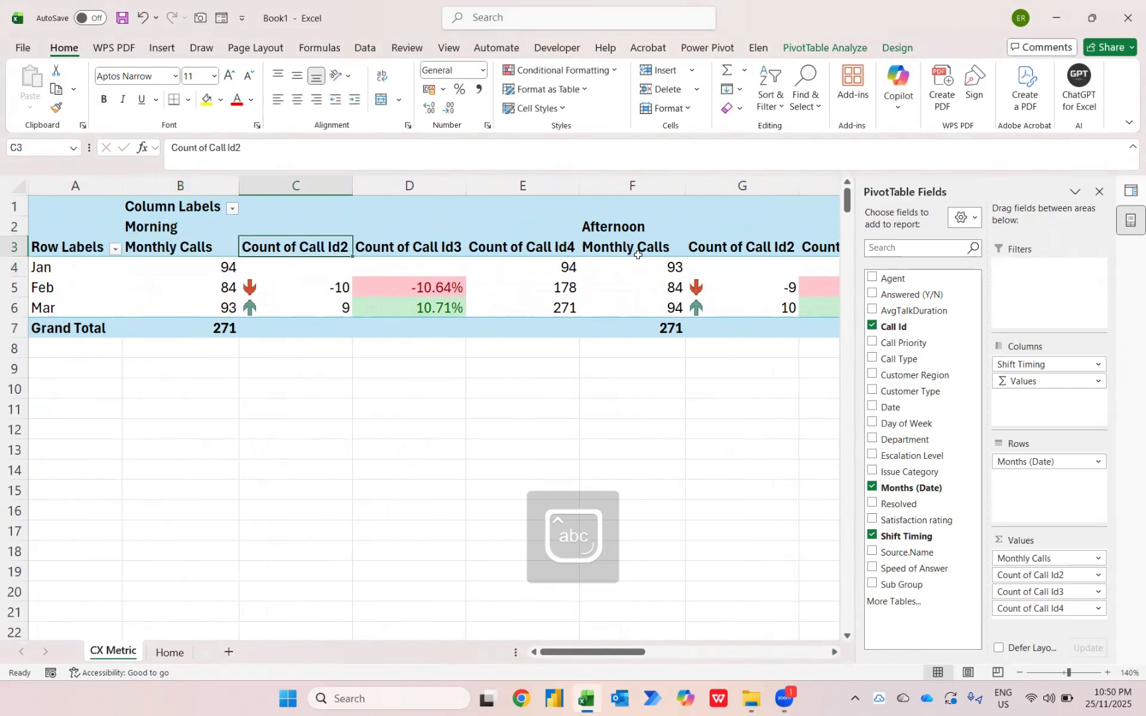
{"action": "type", "text": "MoM"}
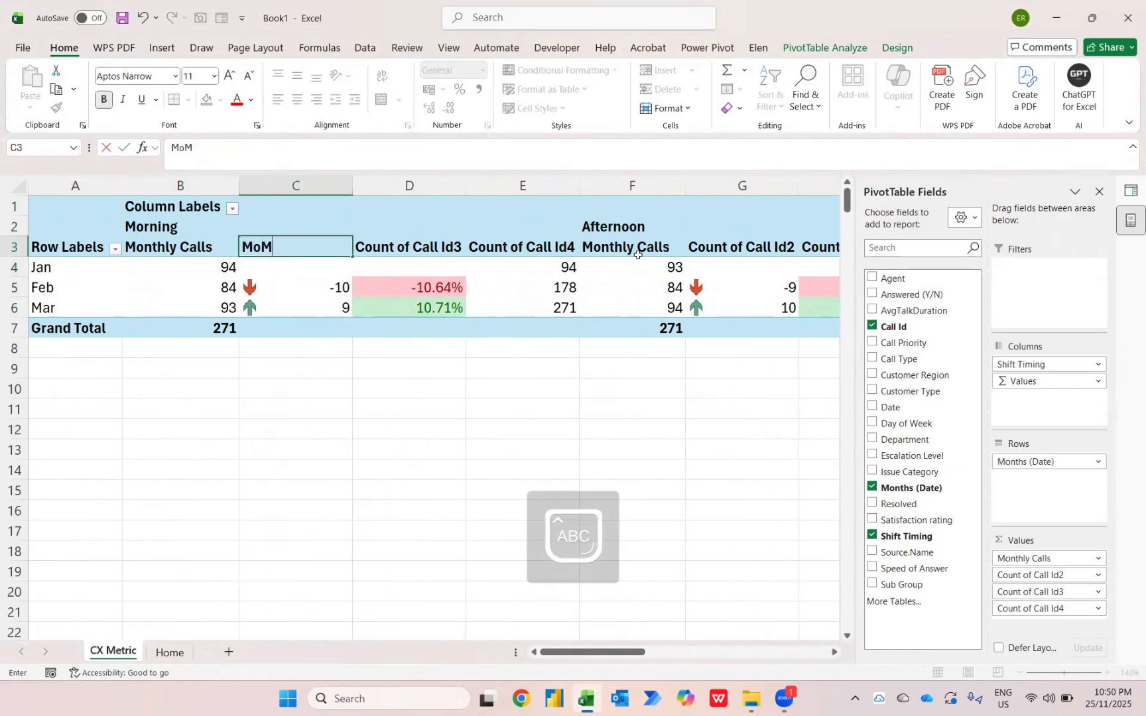
{"action": "type", "text": " Trending"}
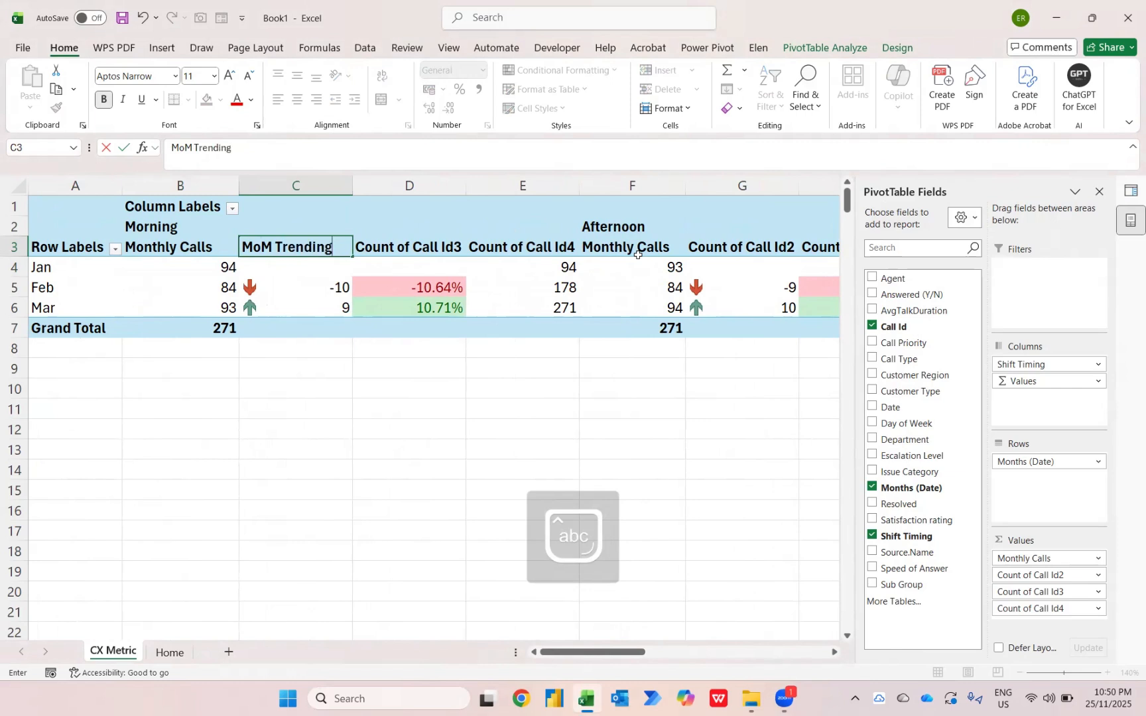
{"action": "key", "text": "Return"}
Rename the Count of Call Id3 value header in D3 to MoM Trending (%)
{"action": "key", "text": "Up"}
{"action": "key", "text": "Right"}
{"action": "type", "text": "Mo"}
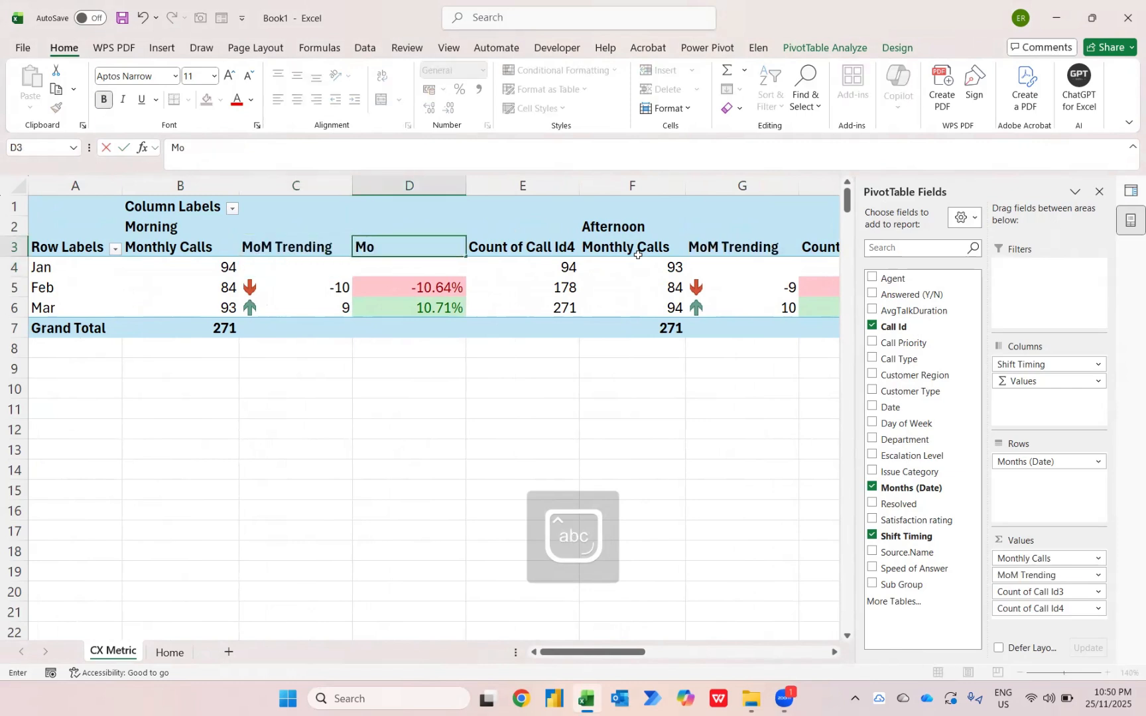
{"action": "type", "text": "o"}
{"action": "key", "text": "BackSpace"}
{"action": "type", "text": "oM Trending"}
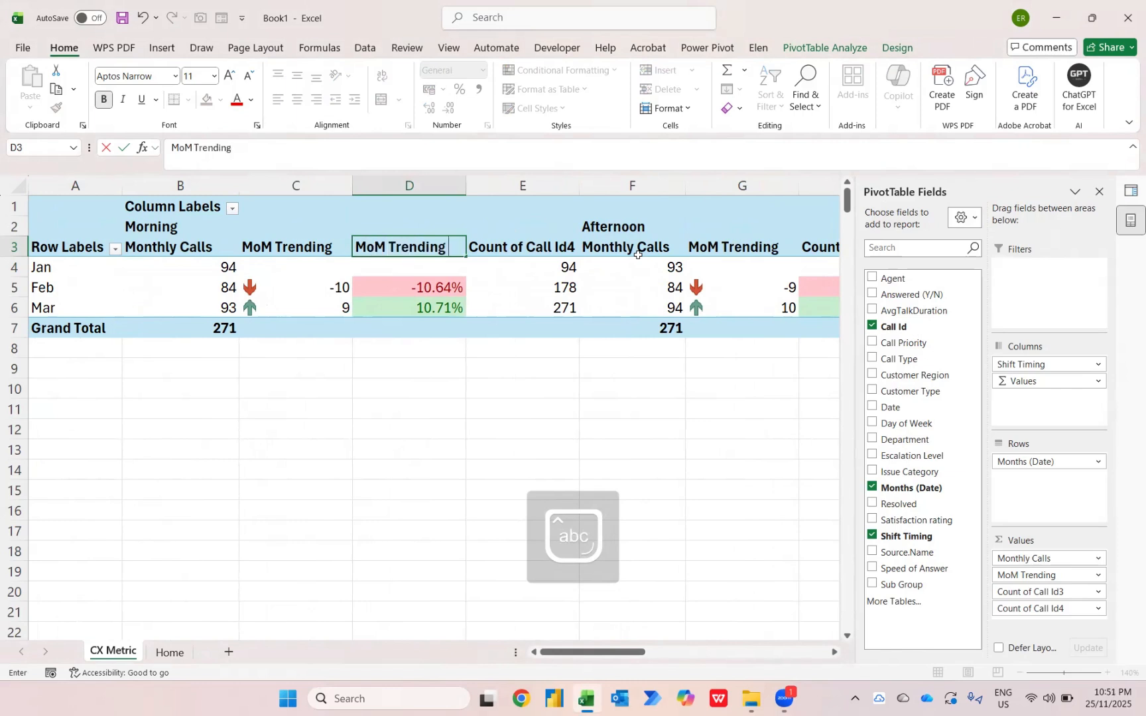
{"action": "type", "text": " (%)"}
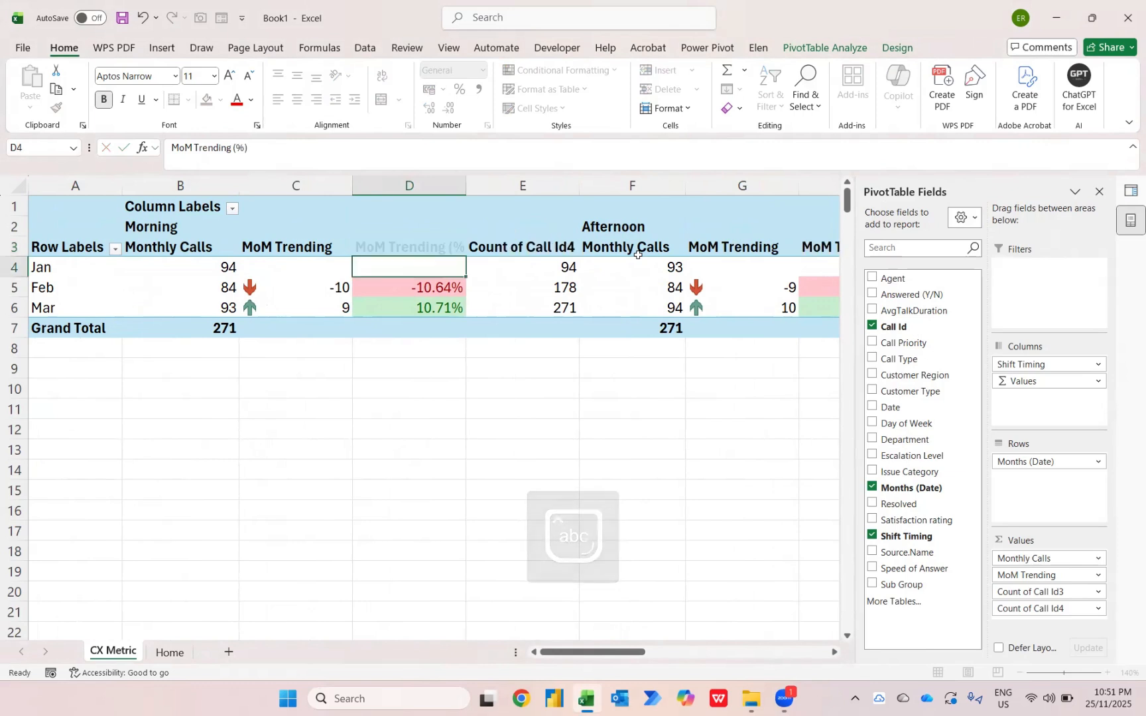
{"action": "key", "text": "Return"}
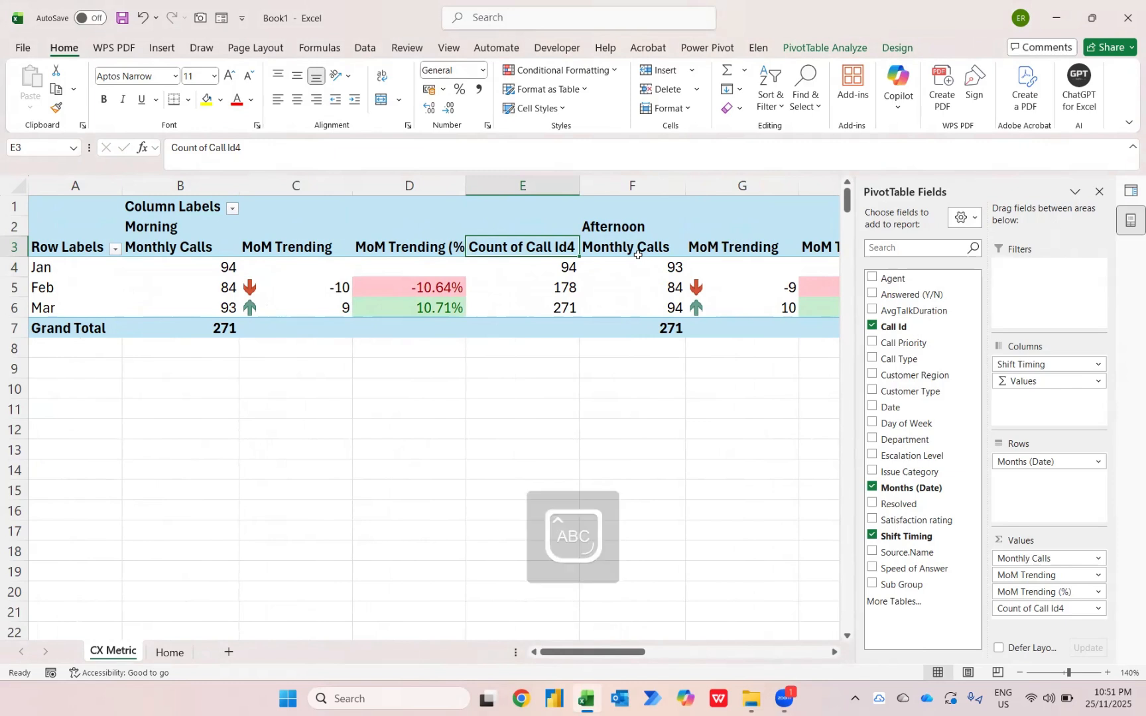
Rename the Count of Call Id4 value header in E3 to Accumulated Calls
{"action": "type", "text": "Accumul"}
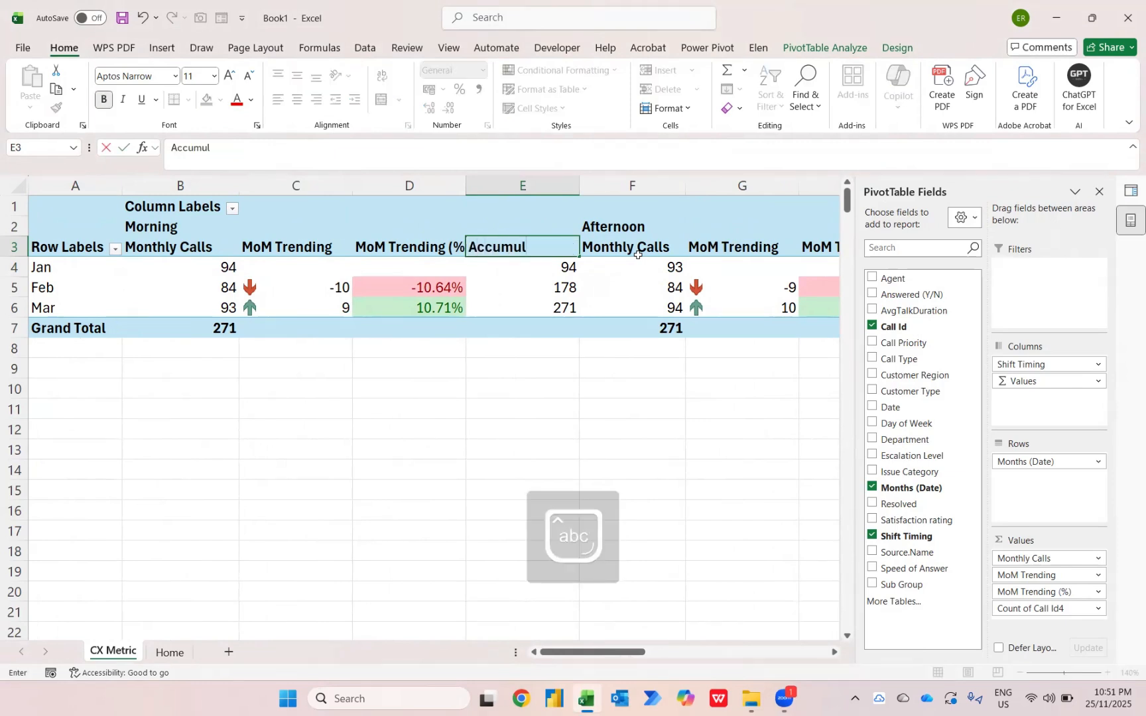
{"action": "type", "text": "ated Cla"}
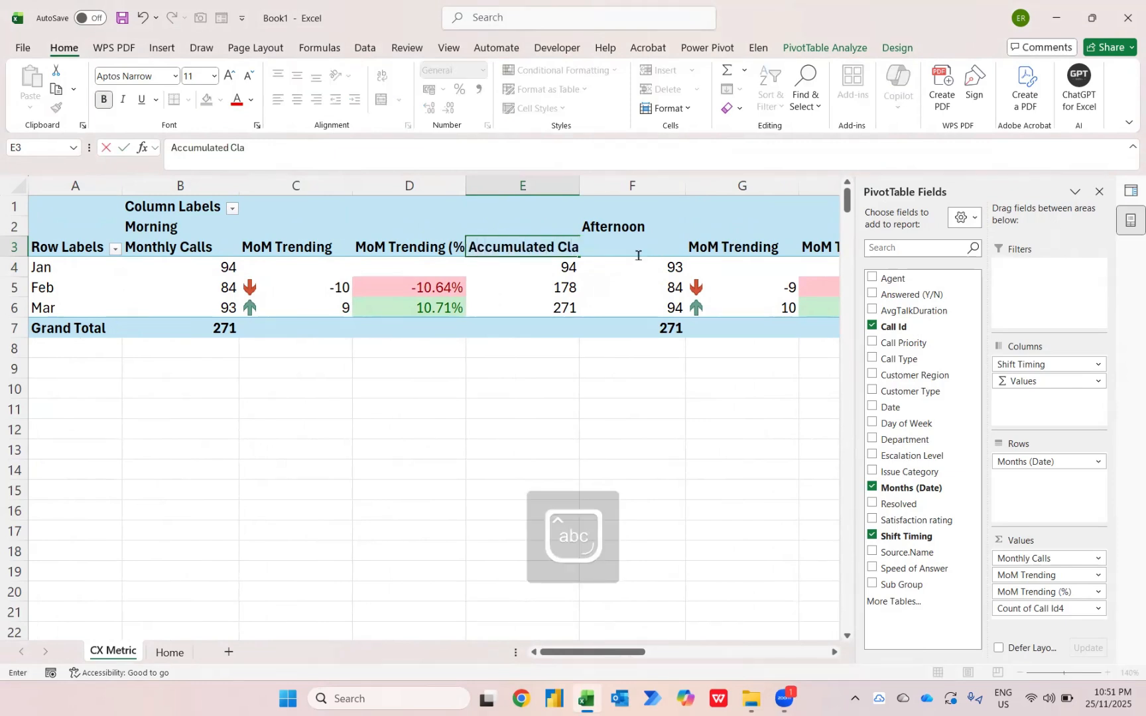
{"action": "key", "text": "BackSpace"}
{"action": "key", "text": "BackSpace"}
{"action": "type", "text": "a"}
{"action": "key", "text": "Return"}
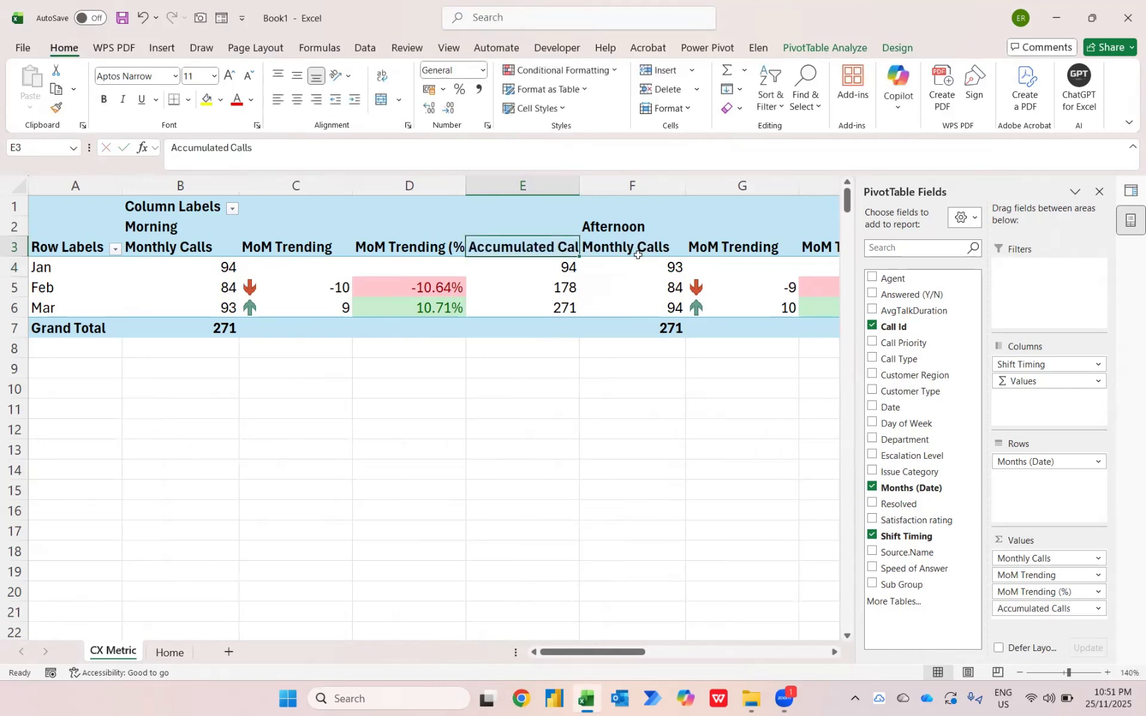
Autofit the column widths of the whole PivotTable so the renamed headers fit
{"action": "key", "text": "ctrl+a"}
{"action": "key", "text": "alt+h"}
{"action": "key", "text": "o"}
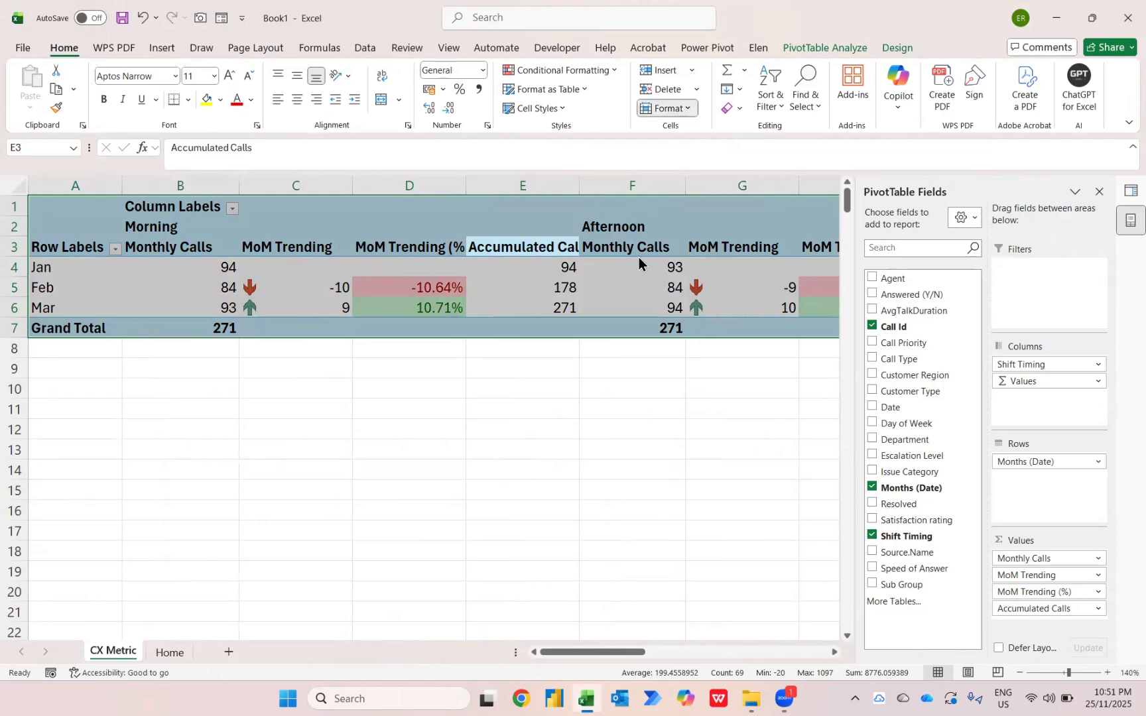
{"action": "key", "text": "i"}
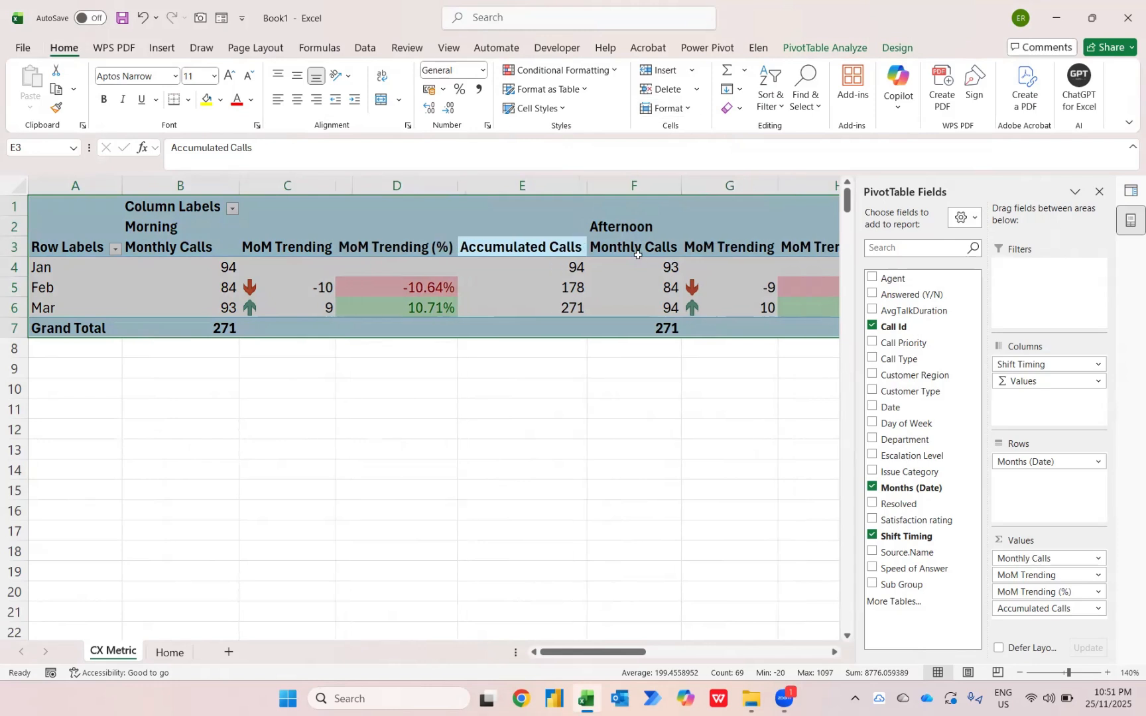
{"action": "left_click", "coordinate": [266, 233]}
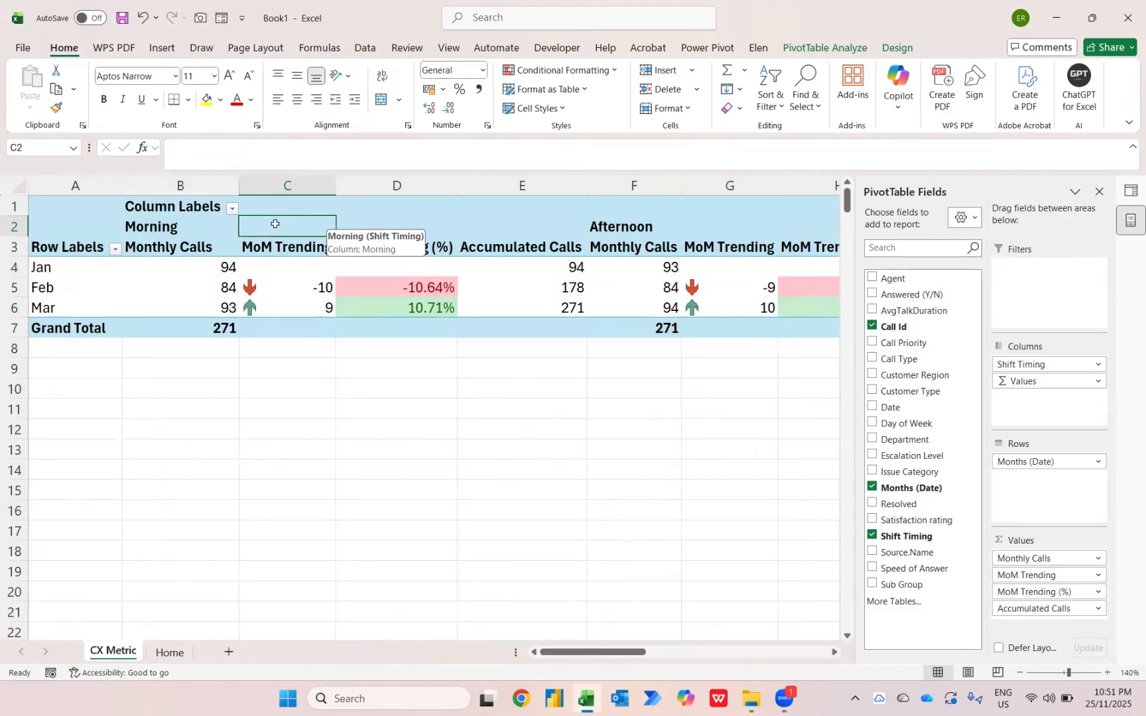
Enable Merge and center cells with labels in the PivotTable Options
{"action": "right_click", "coordinate": [165, 233]}
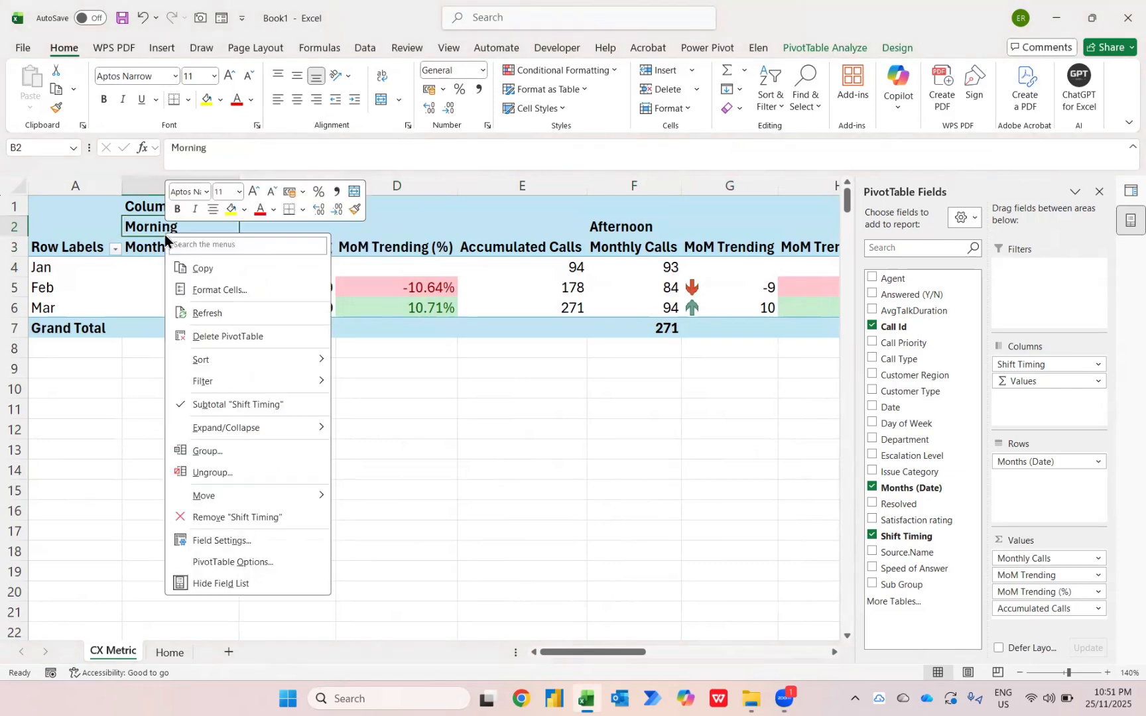
{"action": "left_click", "coordinate": [238, 561]}
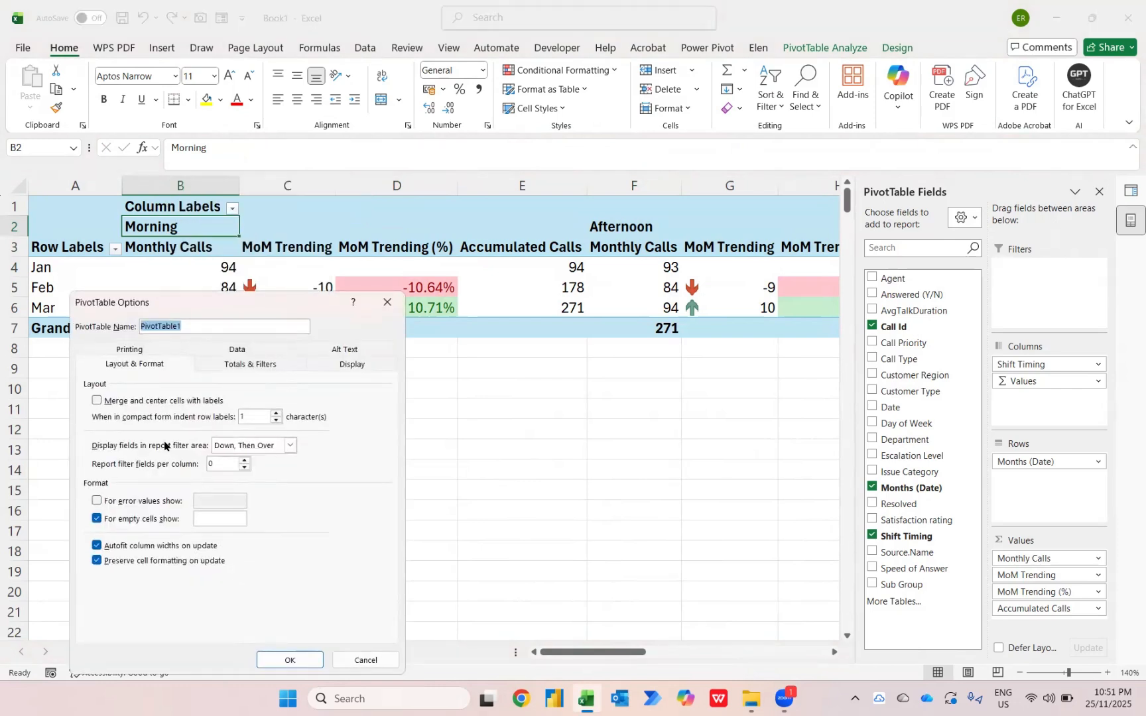
{"action": "left_click", "coordinate": [178, 402]}
{"action": "left_click", "coordinate": [305, 665]}
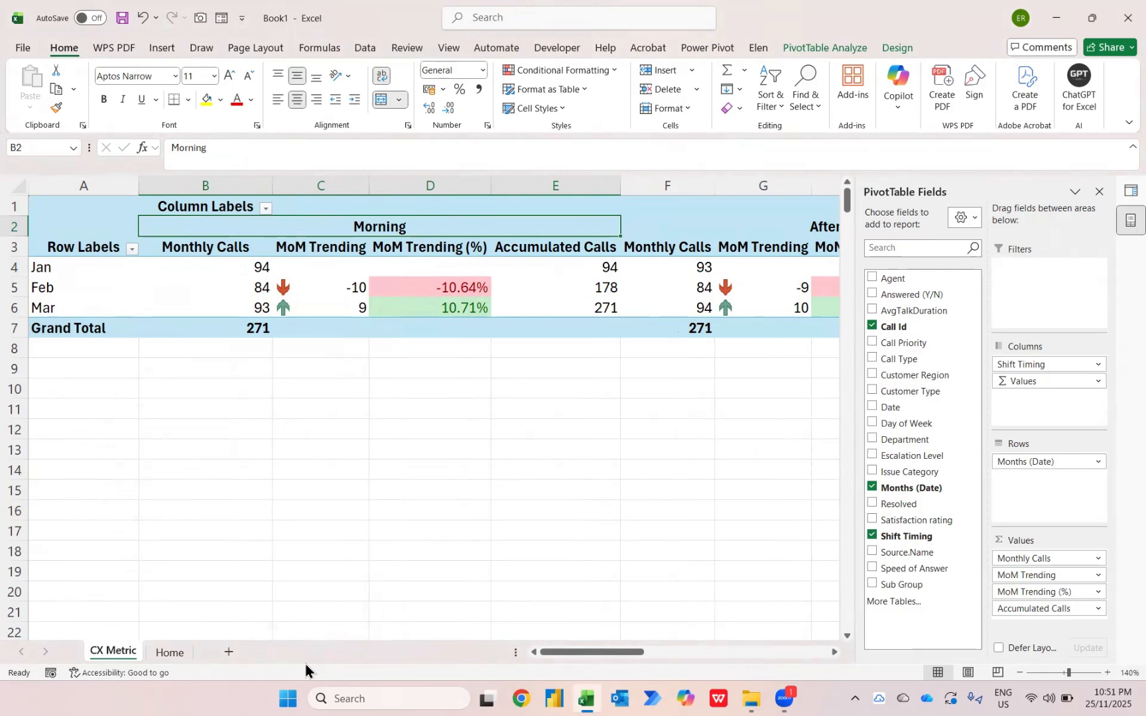
Apply the Medium PivotTable style with the dark blue header and plain white data rows
{"action": "left_click", "coordinate": [896, 47]}
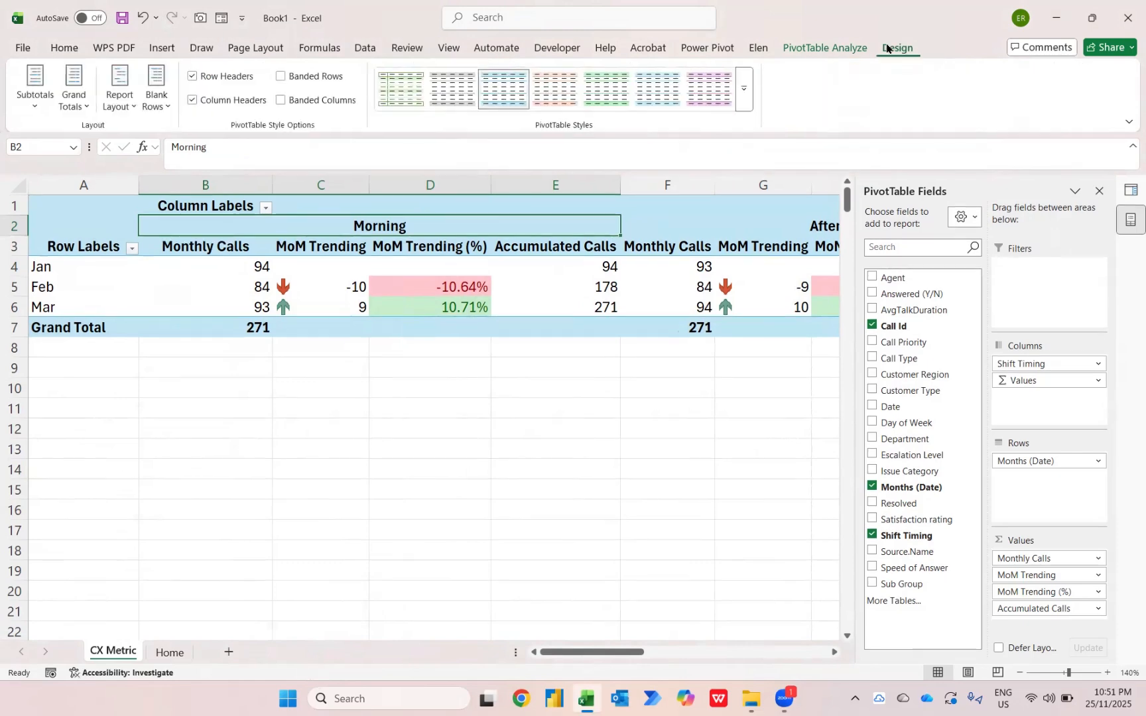
{"action": "left_click", "coordinate": [744, 93]}
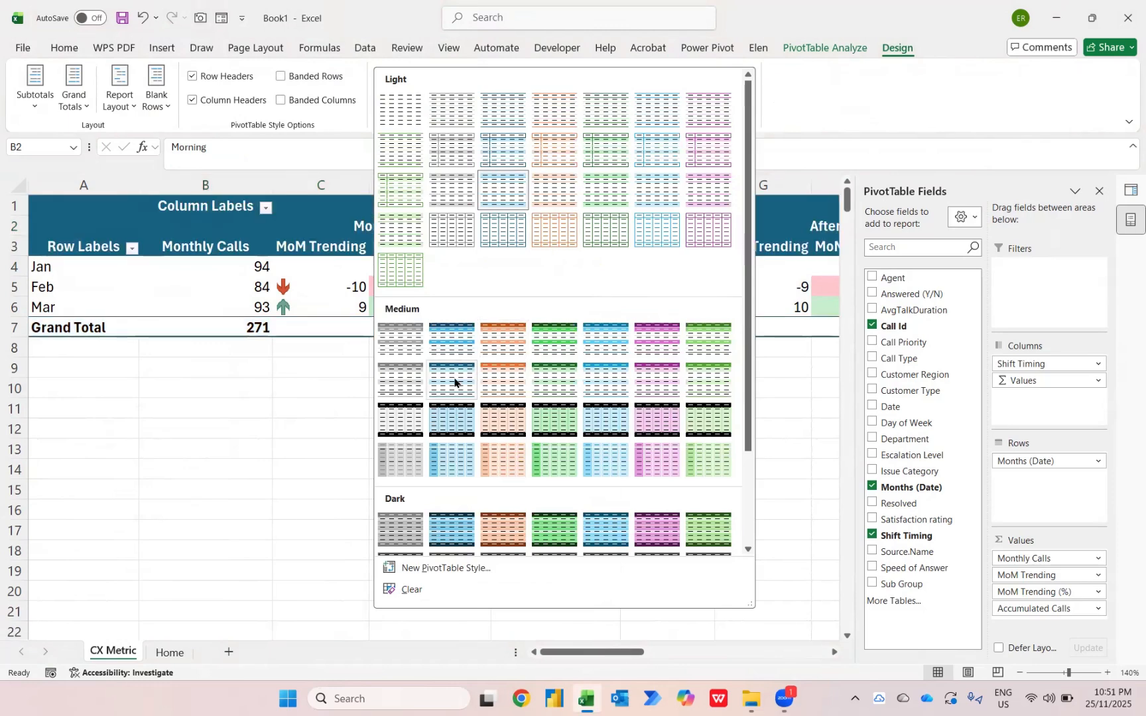
{"action": "key", "text": "Escape"}
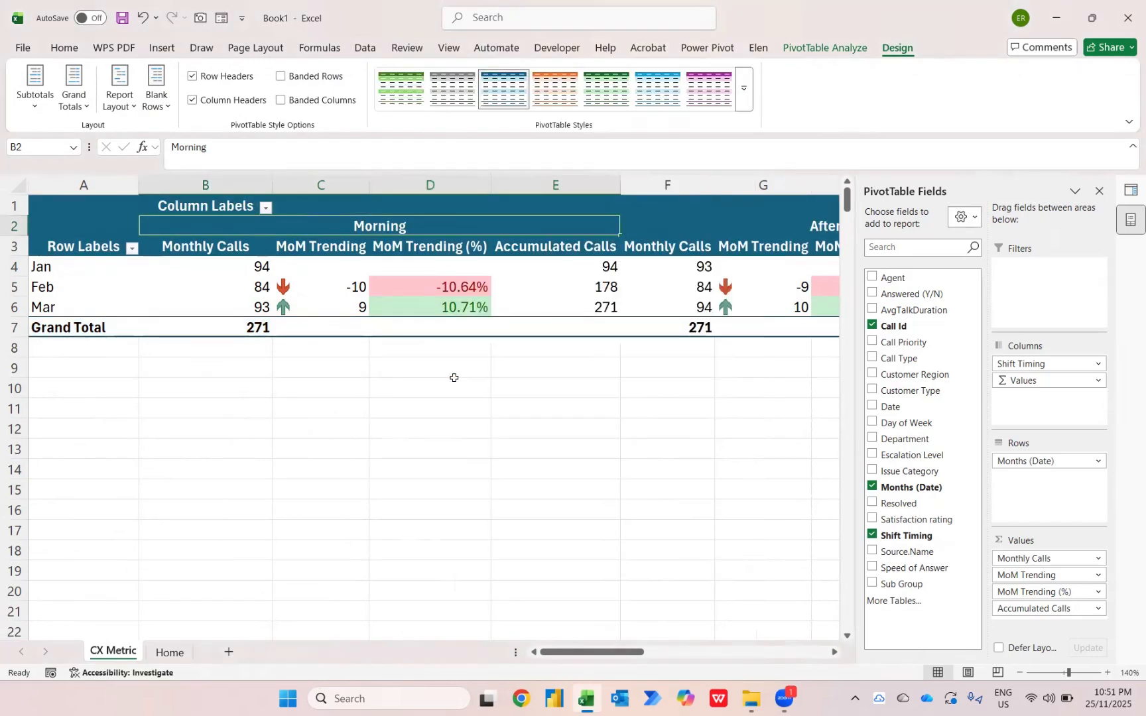
Freeze the panes at B4 so the header rows and the Row Labels column stay in view
{"action": "key", "text": "Down"}
{"action": "key", "text": "Down"}
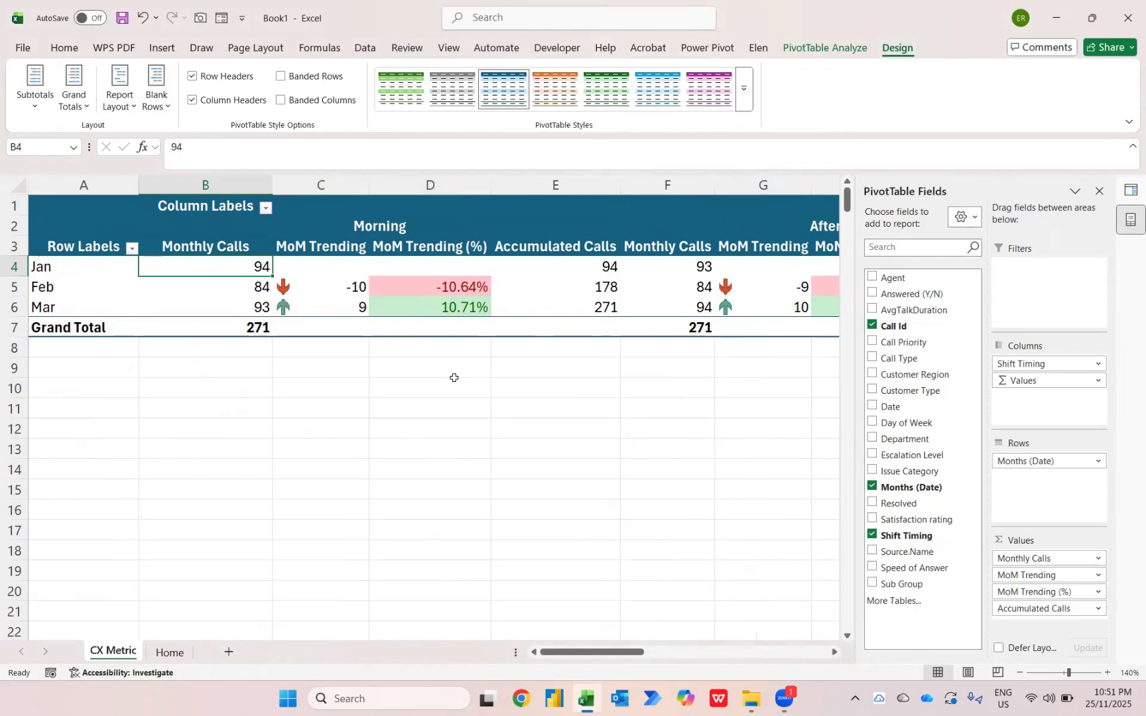
{"action": "key", "text": "alt+w"}
Examine the Morning, Afternoon, Night and Total columns along row 4, checking that the row labels stay in place
{"action": "key", "text": "Right"}
{"action": "key", "text": "Right"}
{"action": "key", "text": "Right"}
{"action": "key", "text": "Right"}
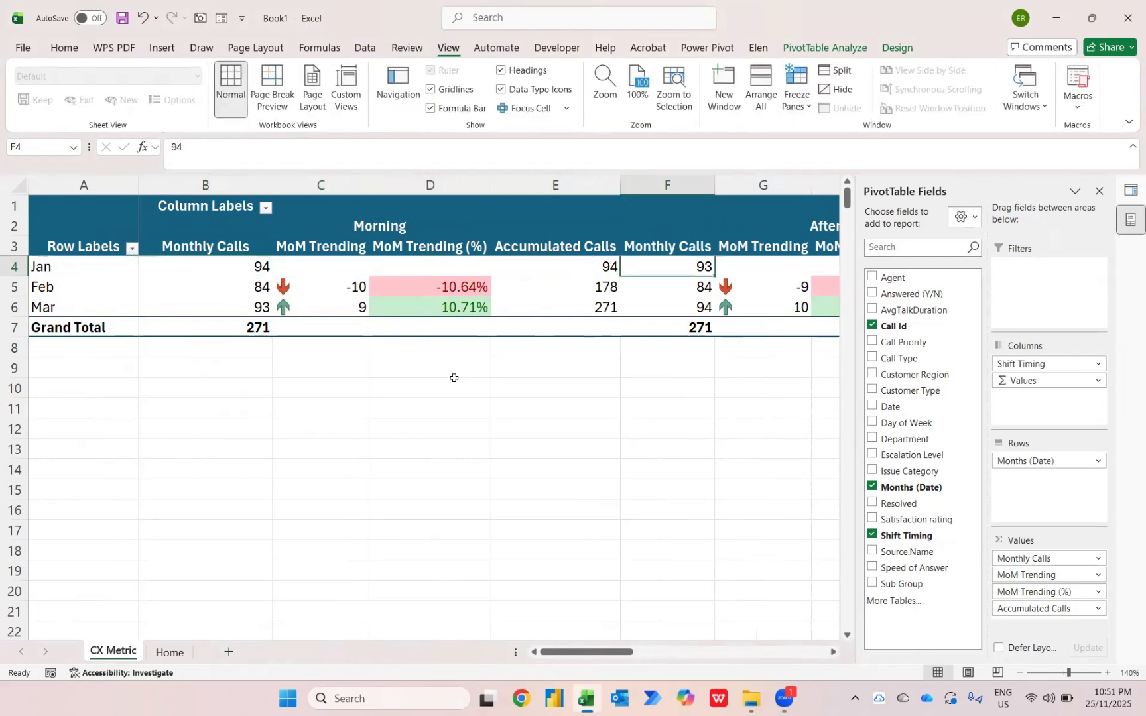
{"action": "key", "text": "Right"}
{"action": "key", "text": "Right"}
{"action": "key", "text": "Right"}
{"action": "key", "text": "Right"}
{"action": "key", "text": "Right"}
{"action": "key", "text": "Right"}
{"action": "key", "text": "Right"}
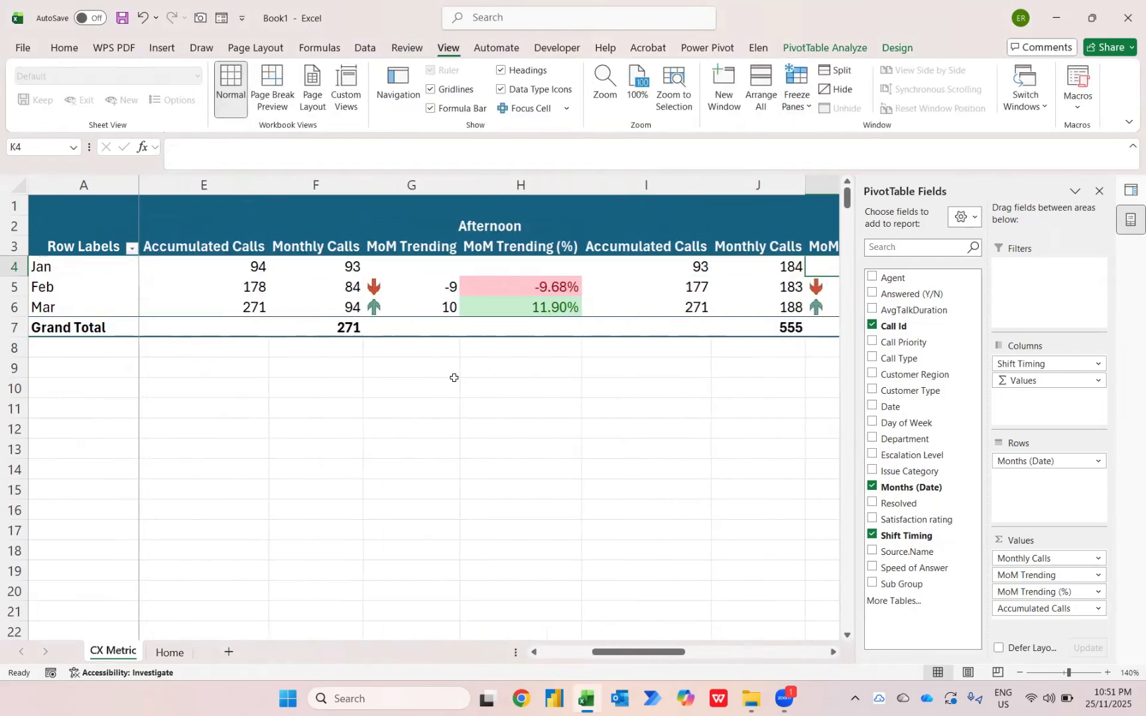
{"action": "key", "text": "Right"}
{"action": "key", "text": "Left"}
{"action": "key", "text": "Left"}
{"action": "key", "text": "Left"}
{"action": "key", "text": "Left"}
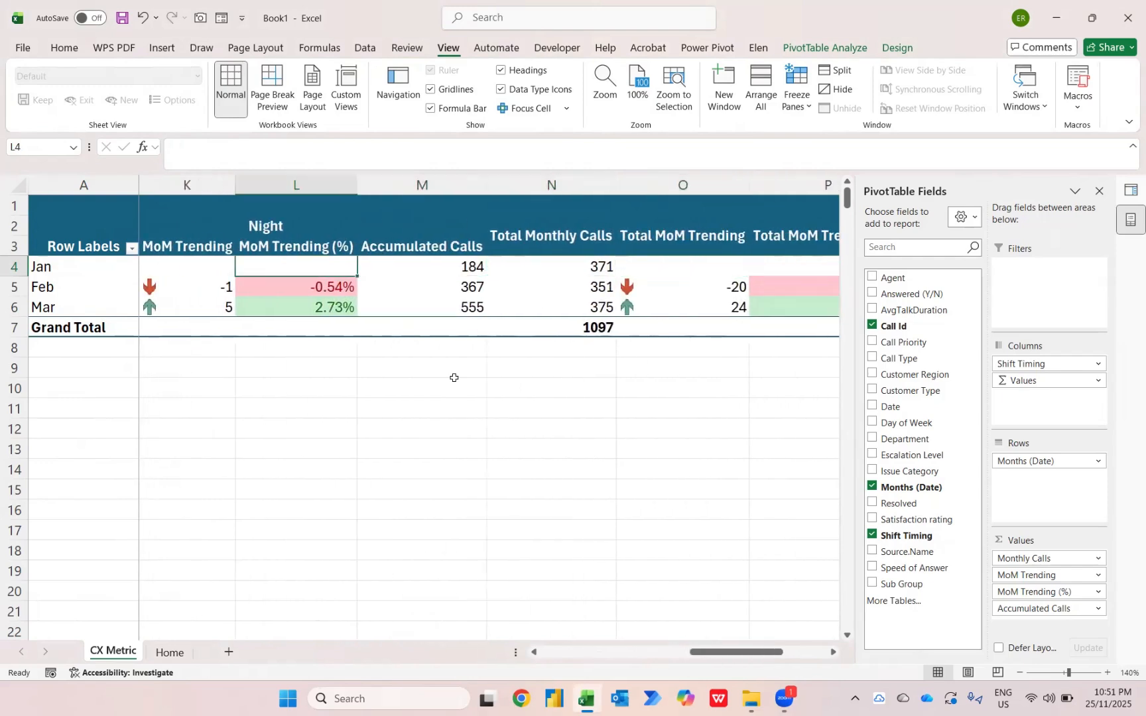
{"action": "key", "text": "Left"}
{"action": "key", "text": "Left"}
{"action": "key", "text": "Left"}
{"action": "key", "text": "Left"}
{"action": "key", "text": "Left"}
{"action": "key", "text": "Left"}
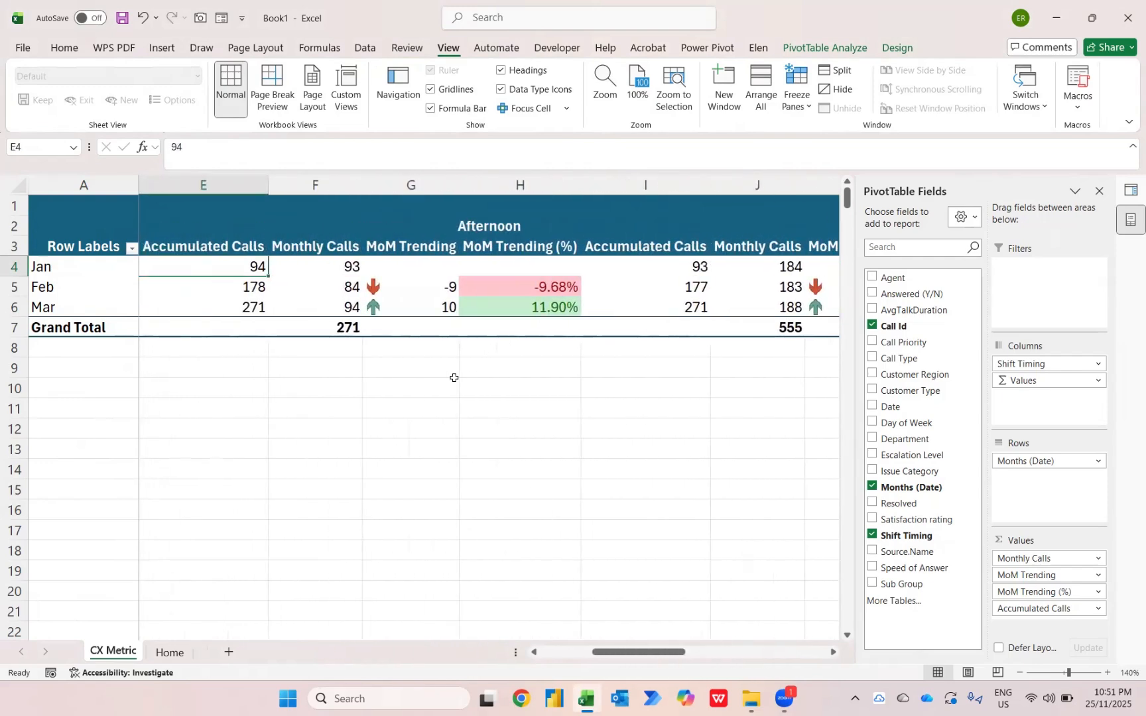
{"action": "key", "text": "Left"}
{"action": "key", "text": "Left"}
{"action": "key", "text": "Left"}
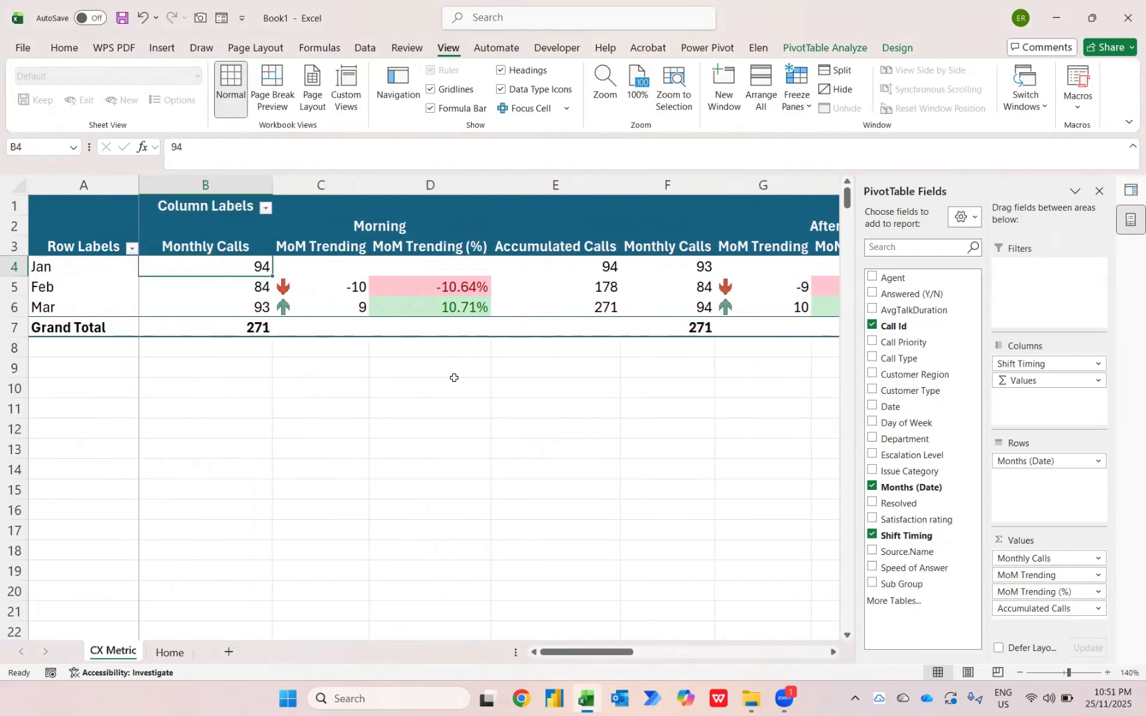
{"action": "key", "text": "Right"}
Switch to File Explorer and move the 04 - Apr 2025, 05 - May 2025 and 06 - Q3 Jun - Aug 2025 workbooks into the CX Metric folder
{"action": "key", "text": "alt+Tab"}
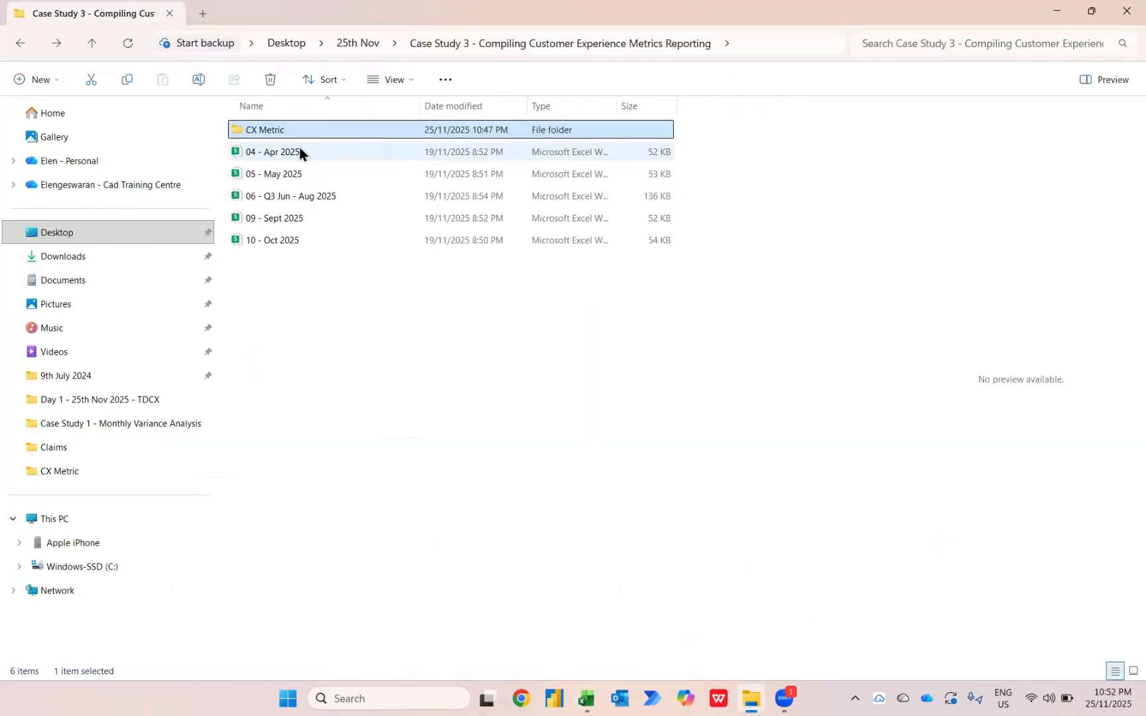
{"action": "left_click", "coordinate": [296, 151]}
{"action": "key", "text": "shift+Down"}
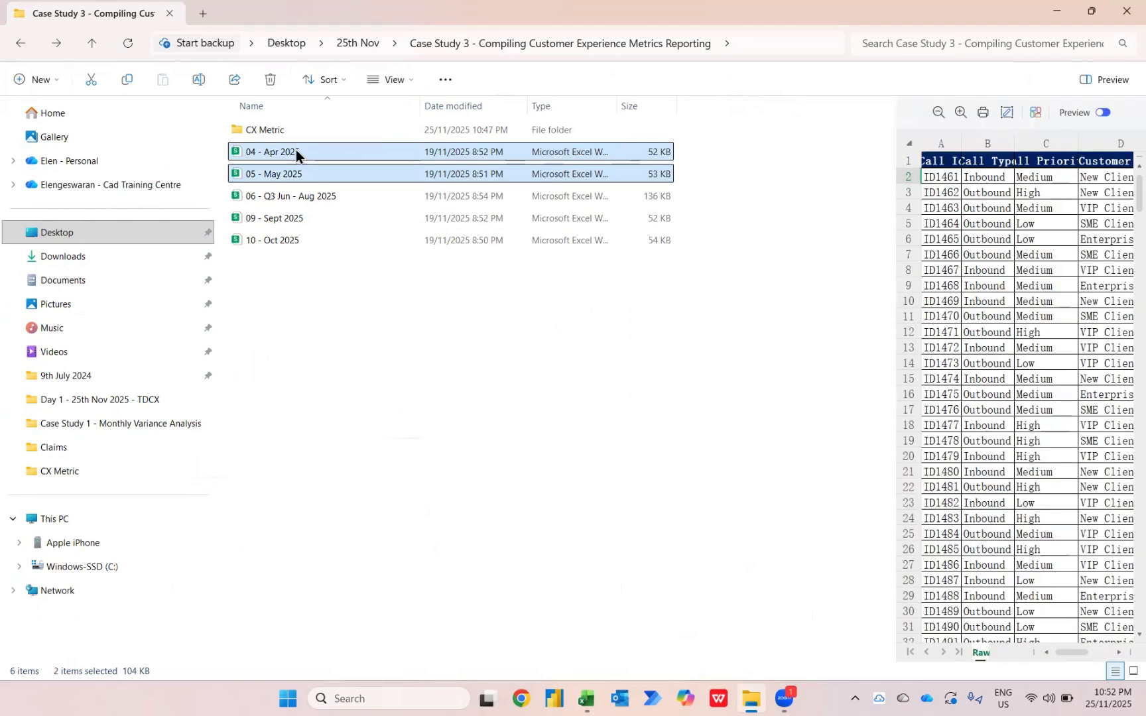
{"action": "key", "text": "shift+Down"}
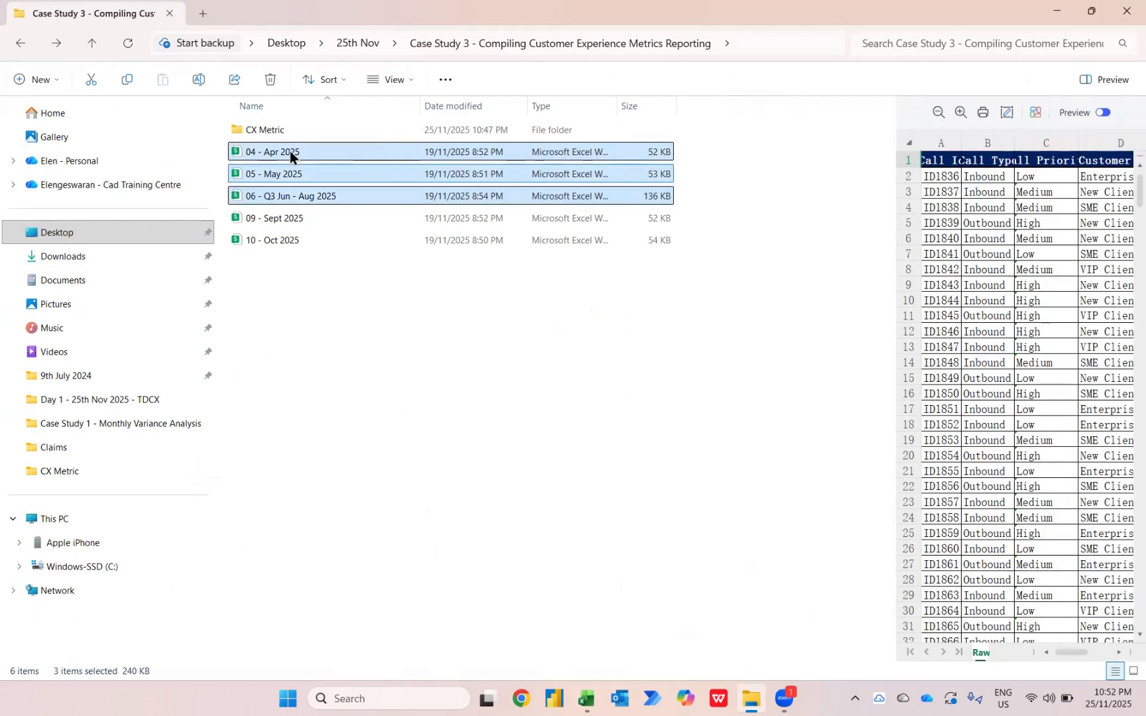
{"action": "left_click_drag", "start_coordinate": [289, 151], "coordinate": [297, 131]}
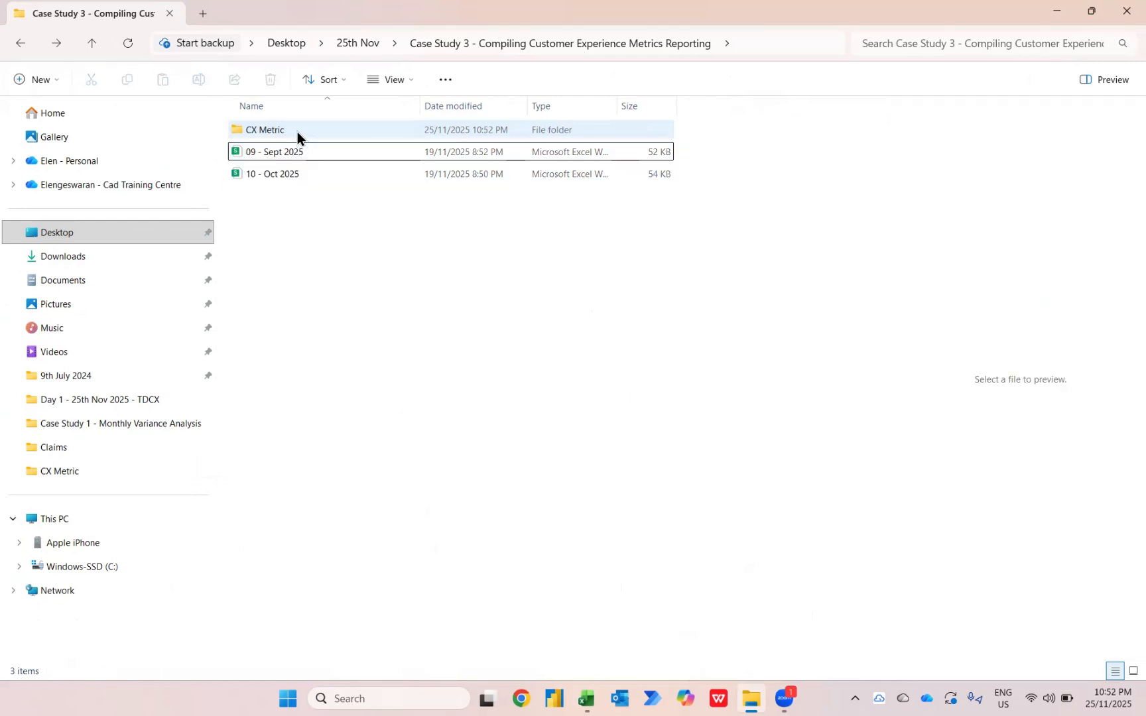
Switch back to Excel and refresh the PivotTable to load the newly added monthly files
{"action": "key", "text": "alt+Tab"}
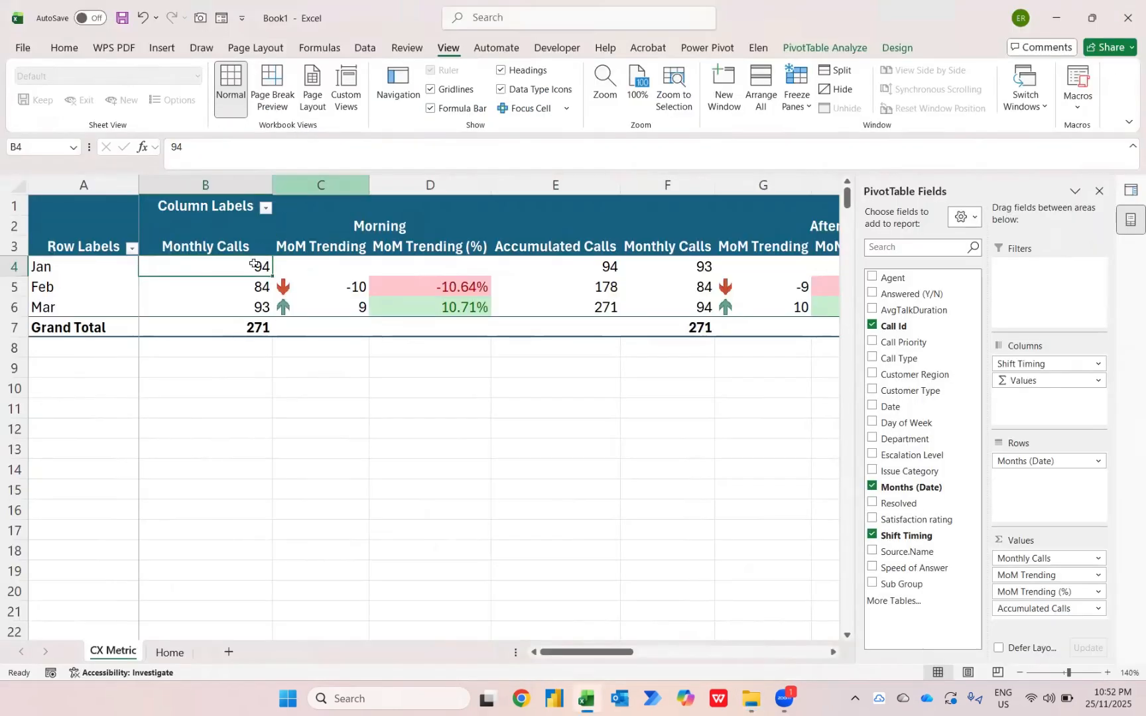
{"action": "right_click", "coordinate": [254, 264]}
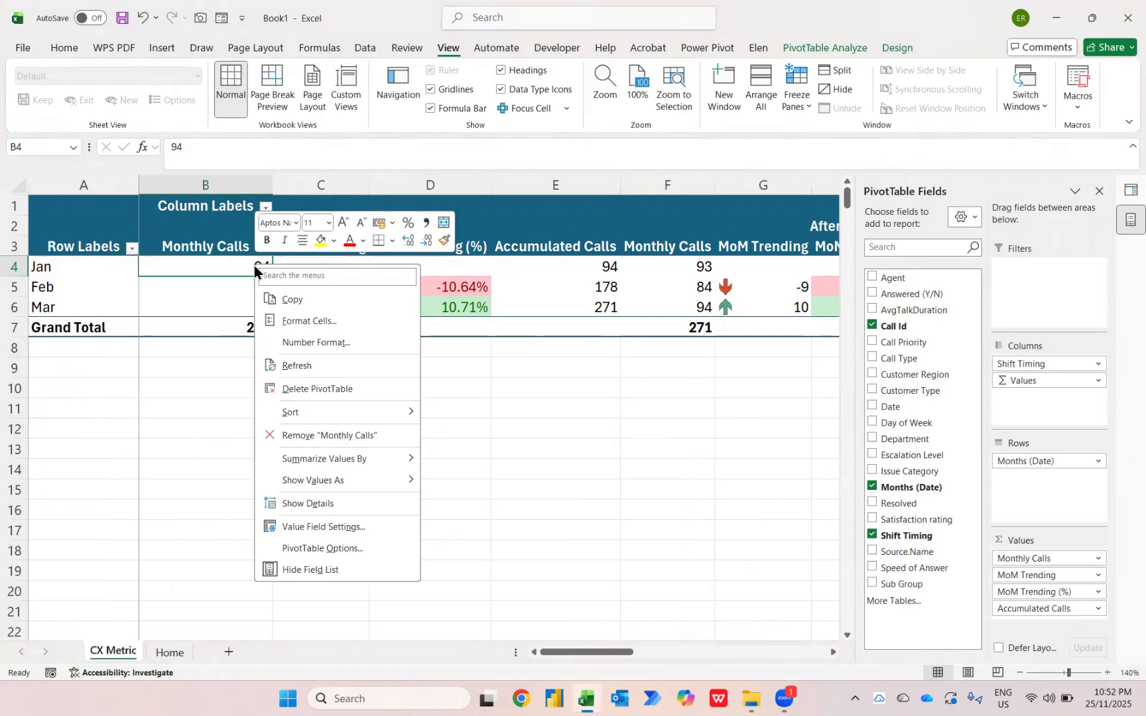
{"action": "left_click", "coordinate": [276, 365]}
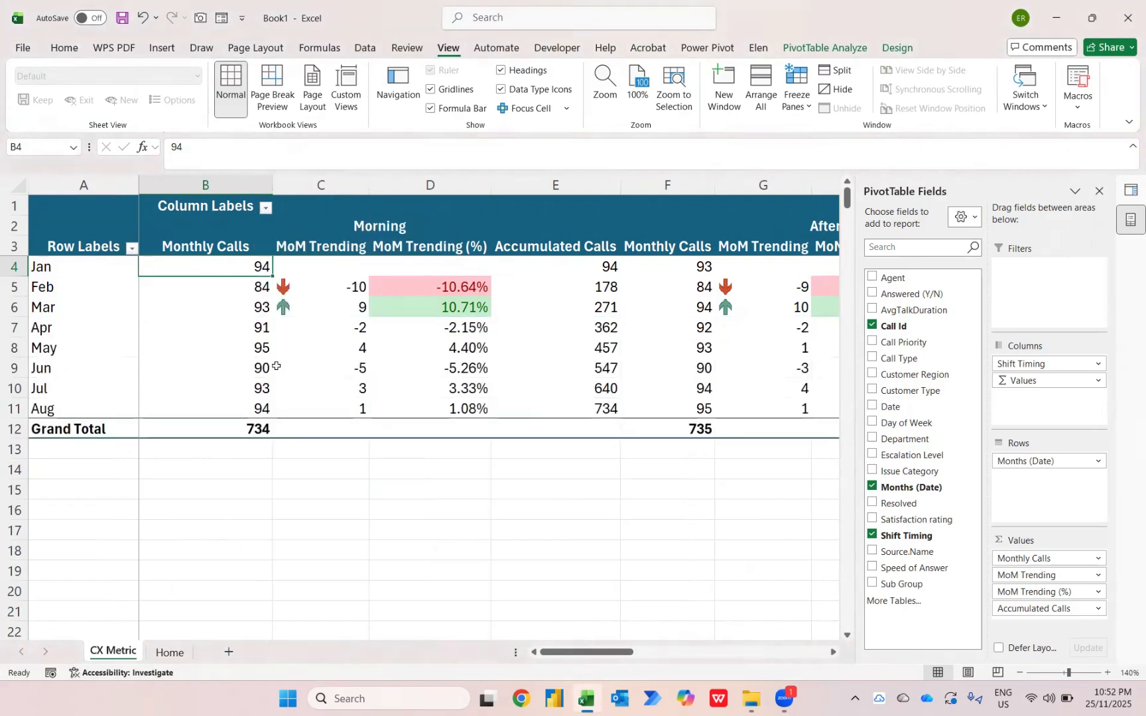
Edit the icon set conditional formatting rule to apply to all cells showing "MoM Trending" values
{"action": "left_click", "coordinate": [313, 293]}
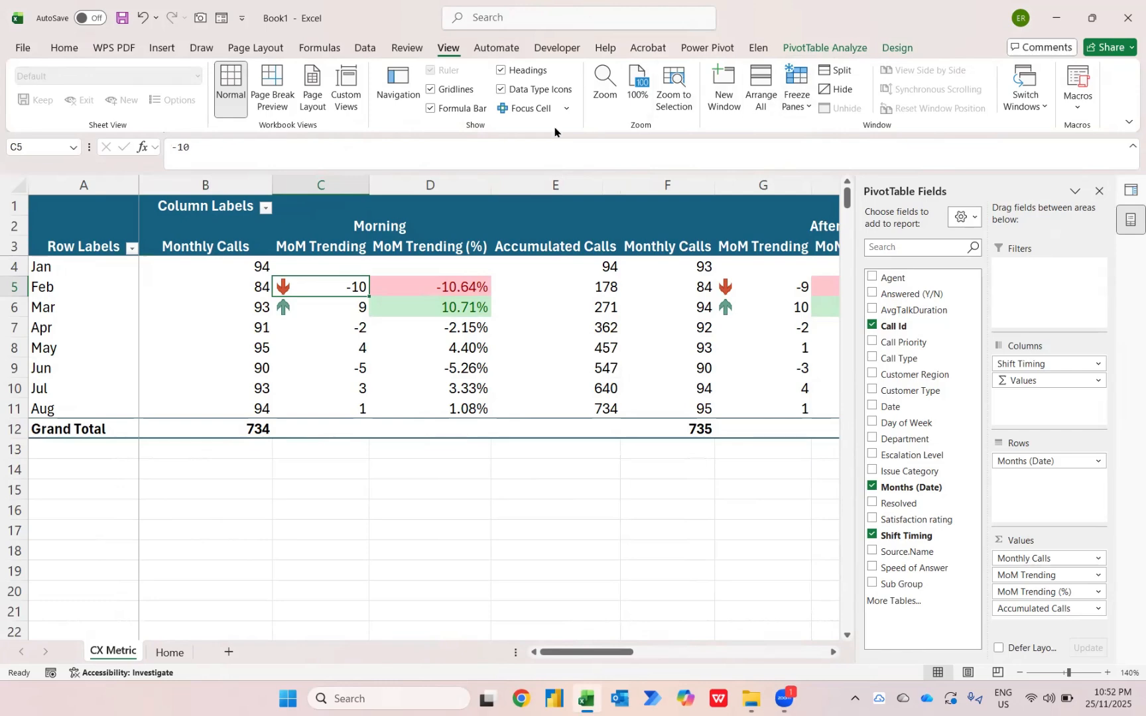
{"action": "left_click", "coordinate": [56, 48]}
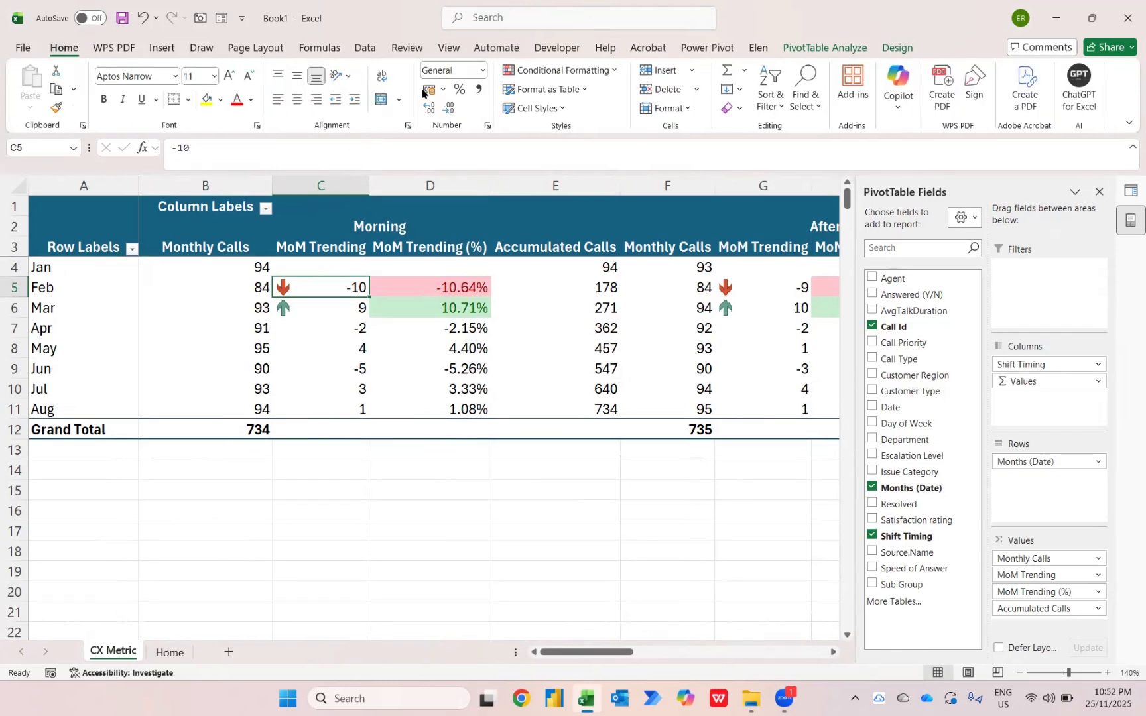
{"action": "left_click", "coordinate": [601, 71]}
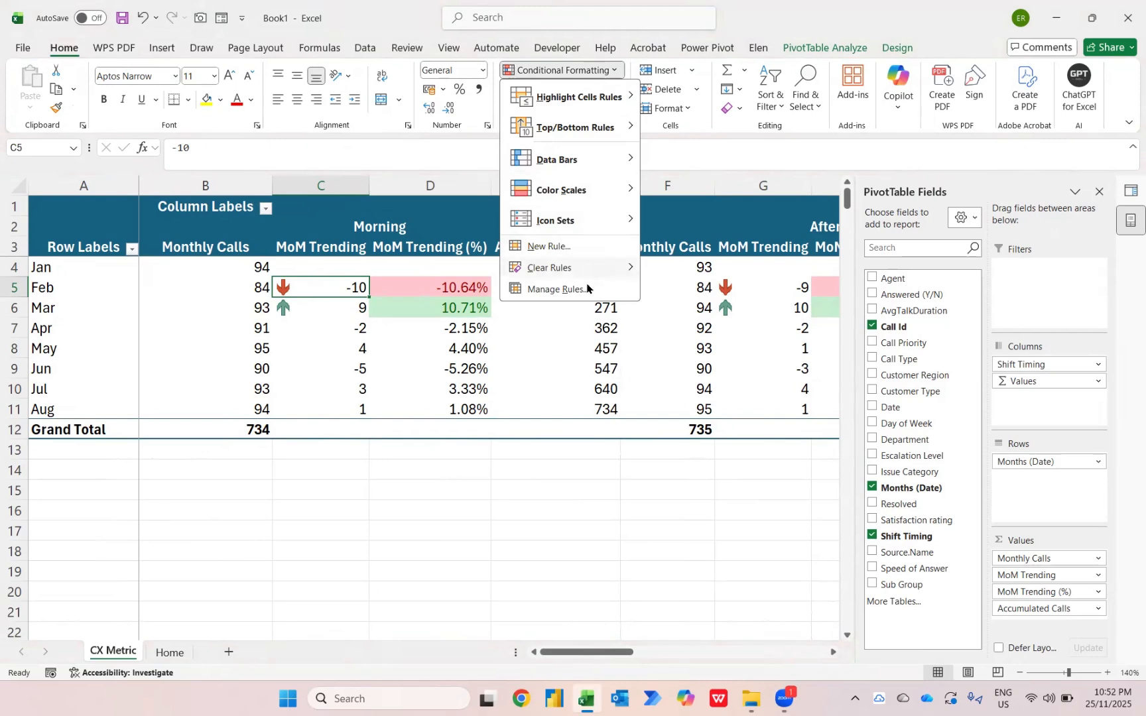
{"action": "left_click", "coordinate": [557, 289]}
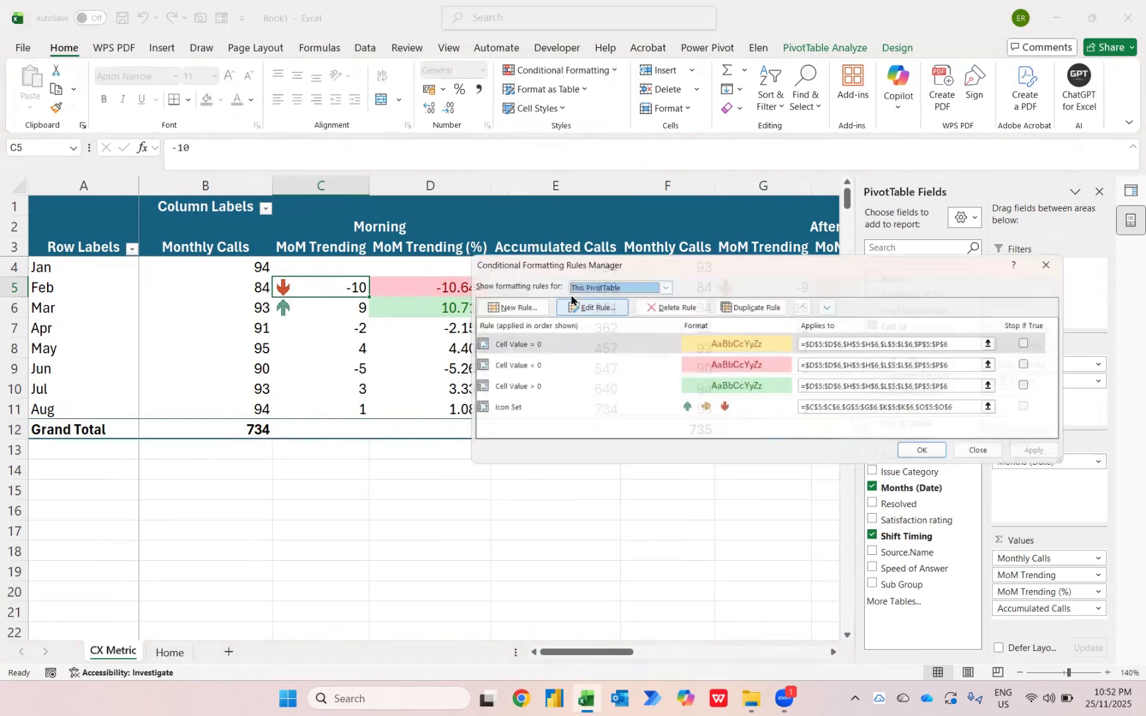
{"action": "left_click", "coordinate": [590, 414]}
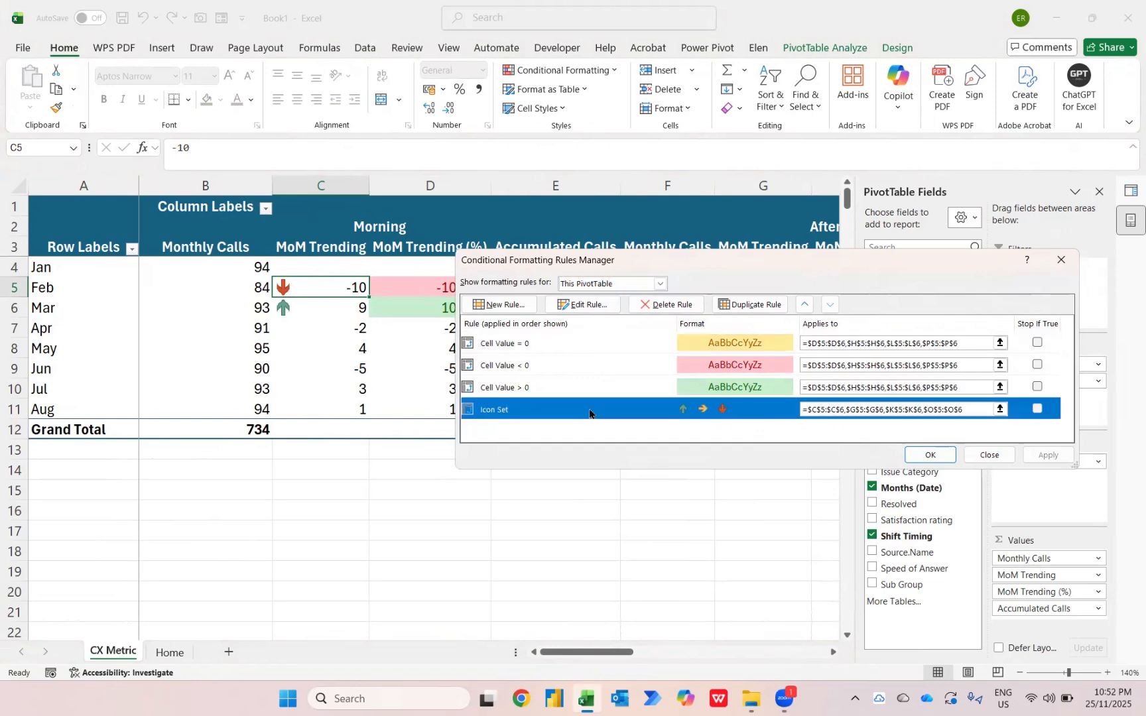
{"action": "left_click", "coordinate": [582, 305]}
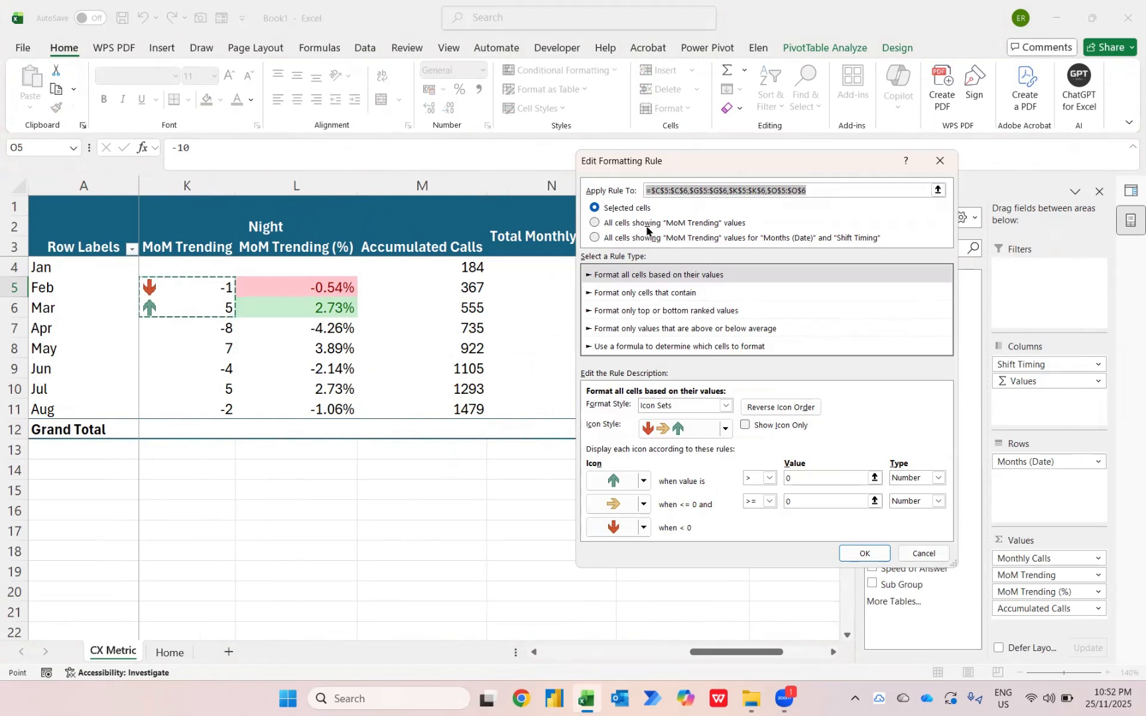
{"action": "left_click", "coordinate": [671, 226]}
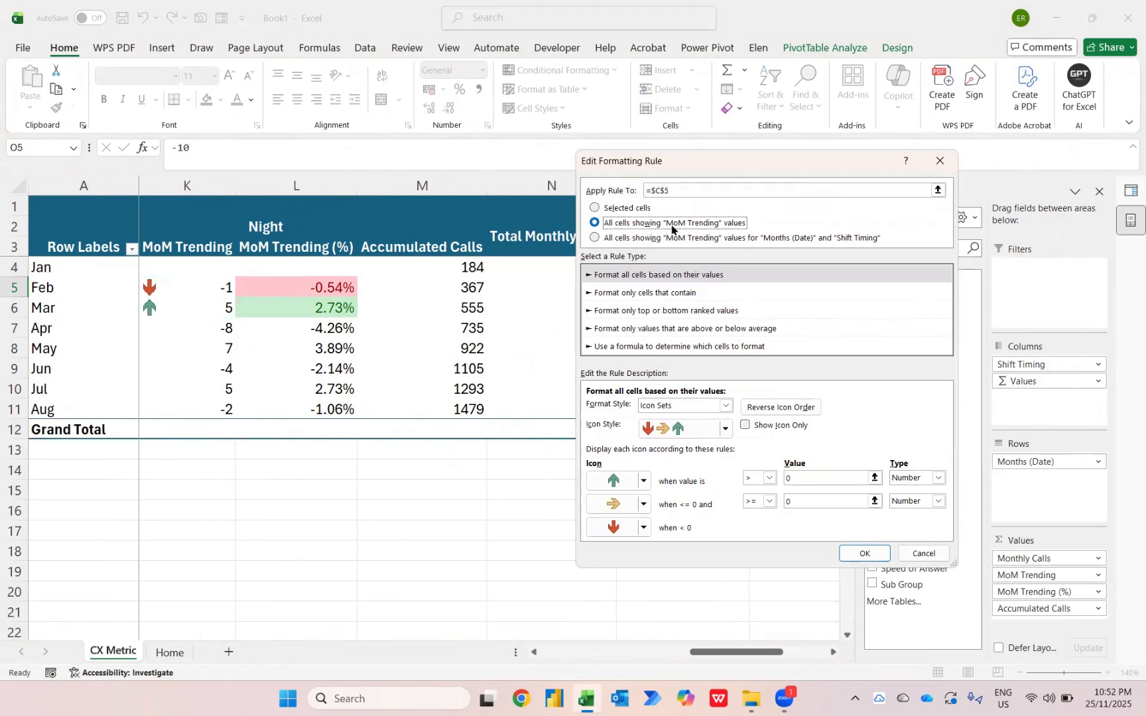
{"action": "left_click", "coordinate": [861, 553]}
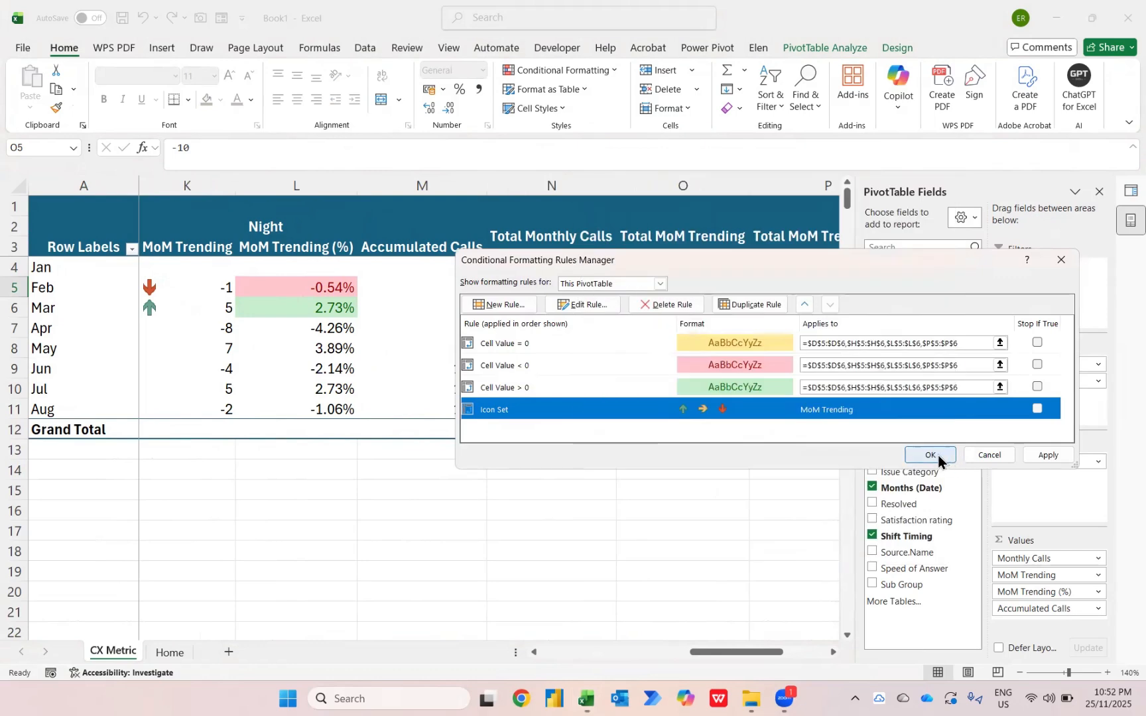
{"action": "left_click", "coordinate": [931, 455]}
{"action": "scroll", "coordinate": [328, 317], "scroll_direction": "left", "scroll_amount": 2}
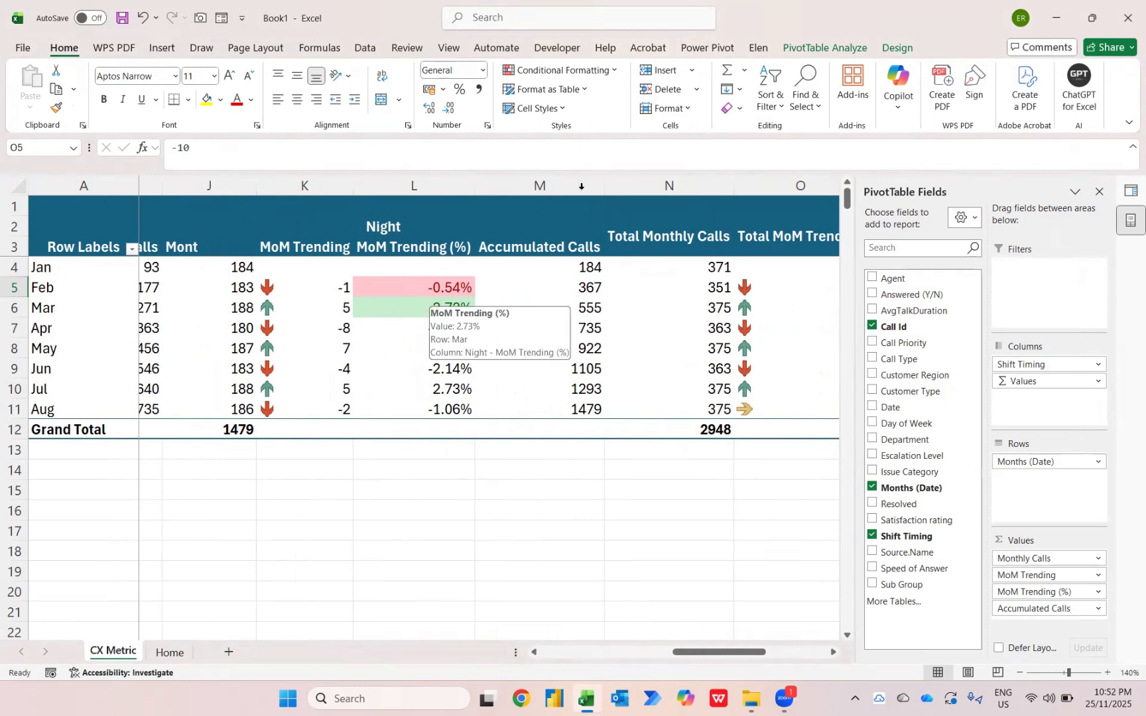
Edit the Cell Value = 0 formatting rule to apply to all cells showing "MoM Trending (%)" values
{"action": "left_click", "coordinate": [610, 72]}
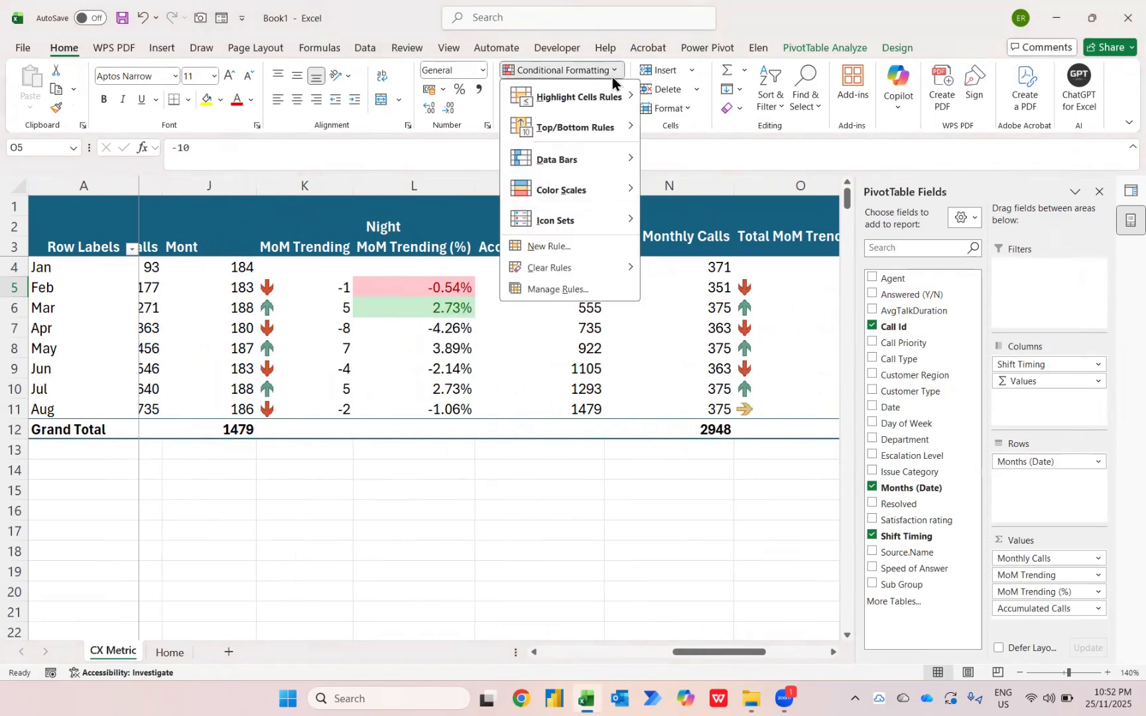
{"action": "left_click", "coordinate": [584, 292]}
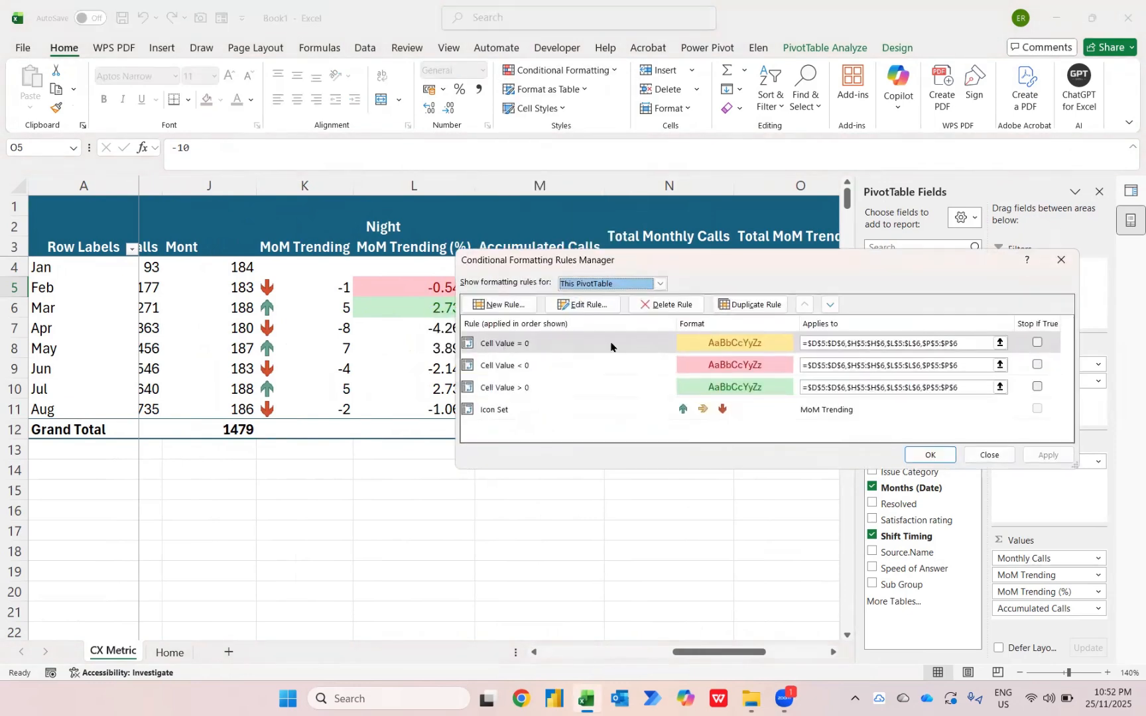
{"action": "left_click", "coordinate": [589, 305]}
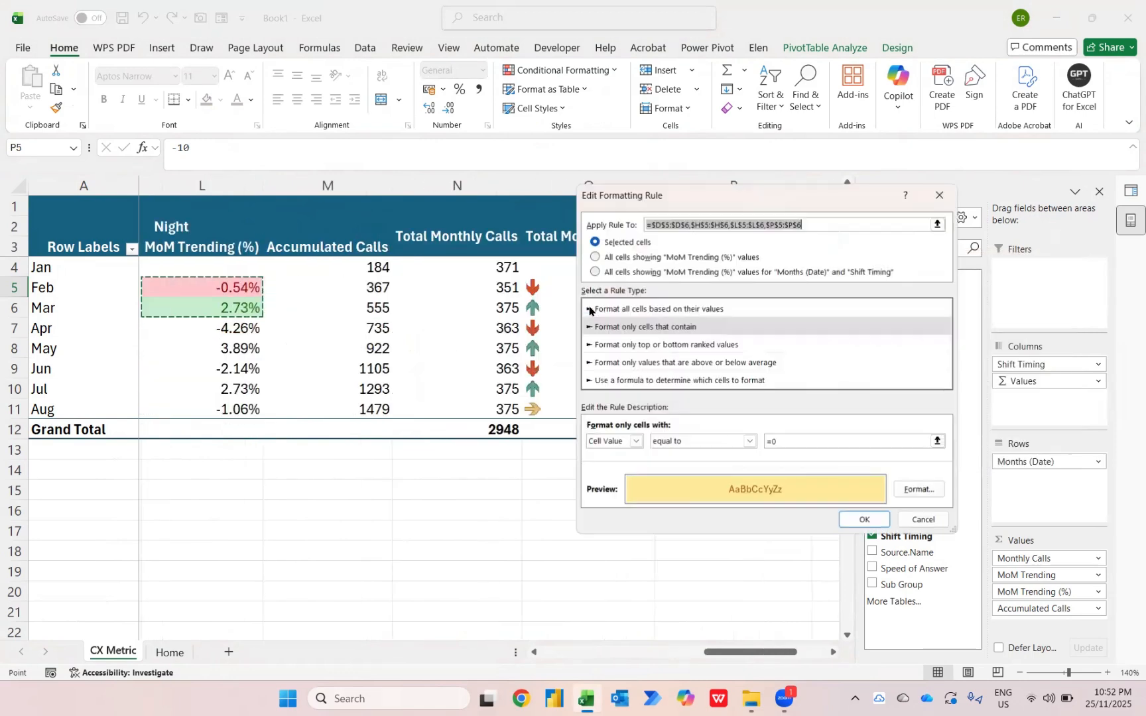
{"action": "left_click", "coordinate": [611, 258]}
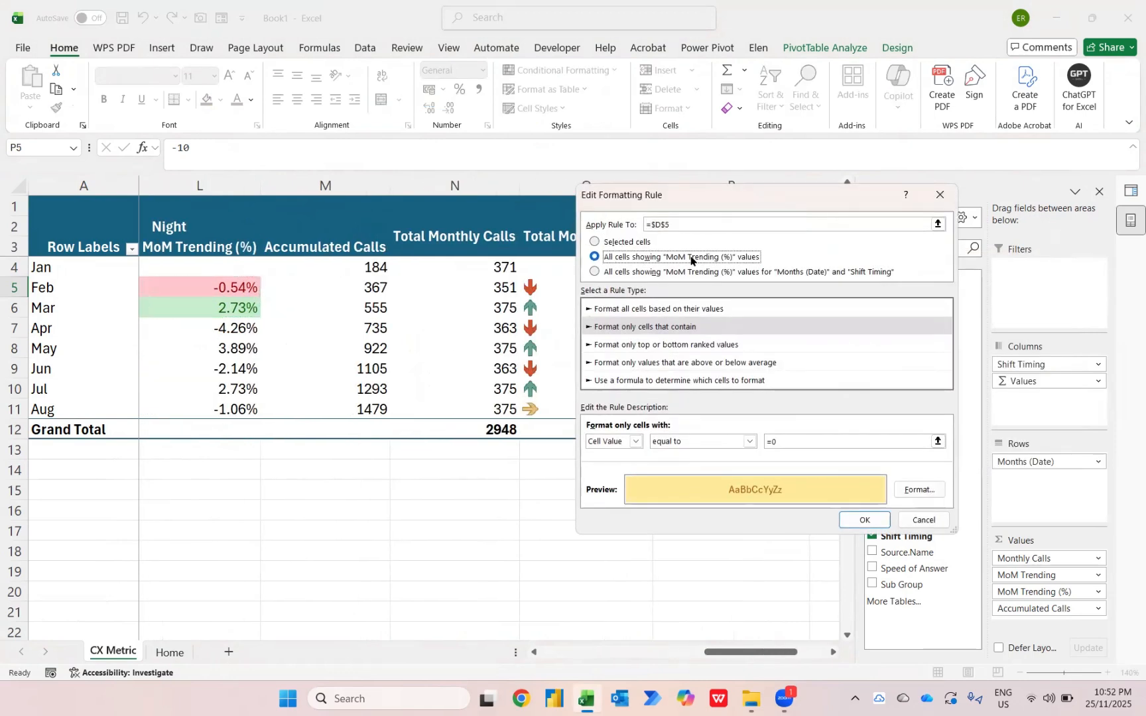
{"action": "left_click", "coordinate": [865, 520]}
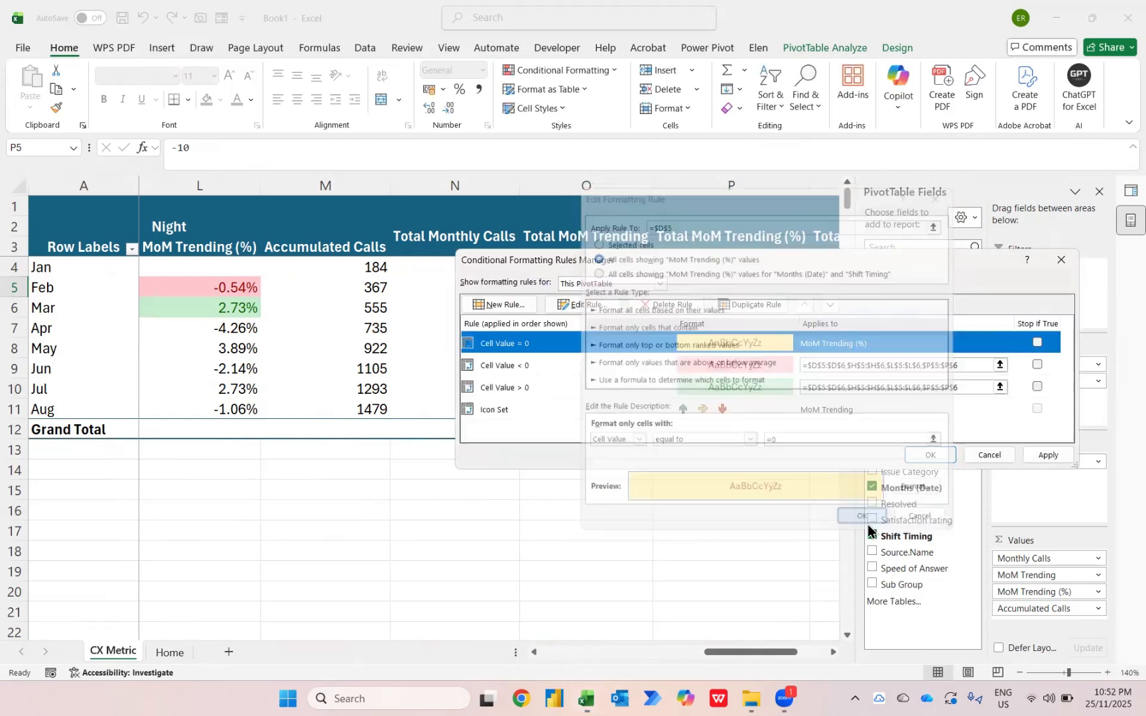
Edit the Cell Value < 0 formatting rule to apply to all cells showing "MoM Trending (%)" values
{"action": "left_click", "coordinate": [576, 365]}
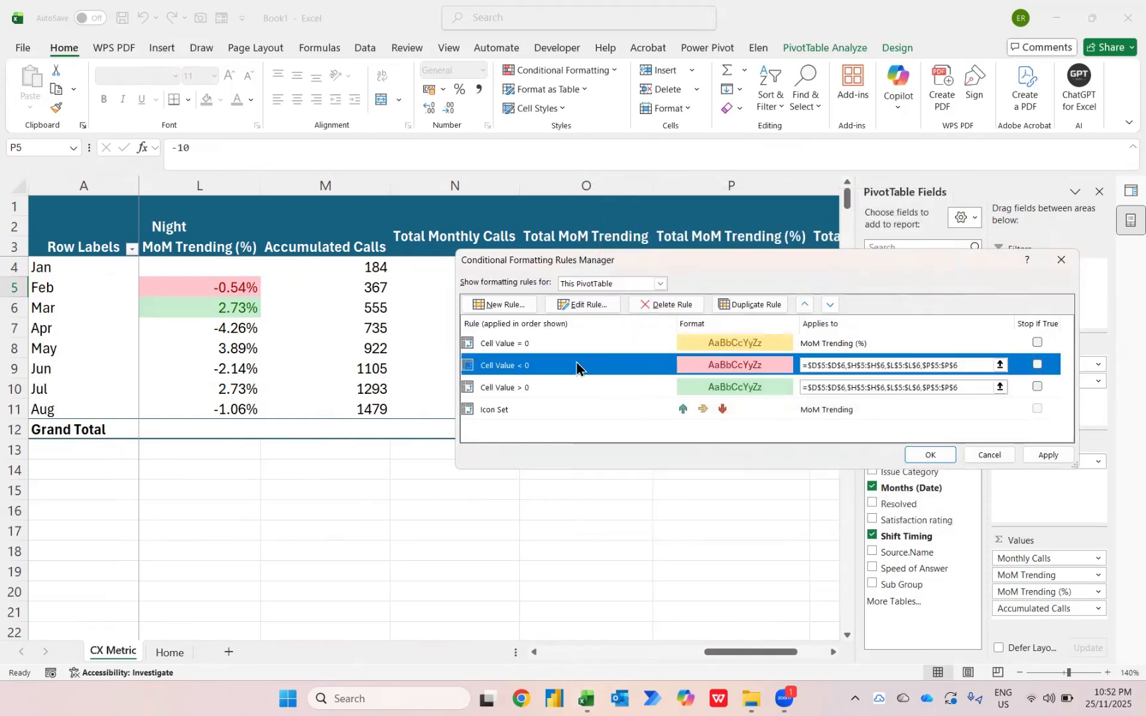
{"action": "left_click", "coordinate": [581, 305]}
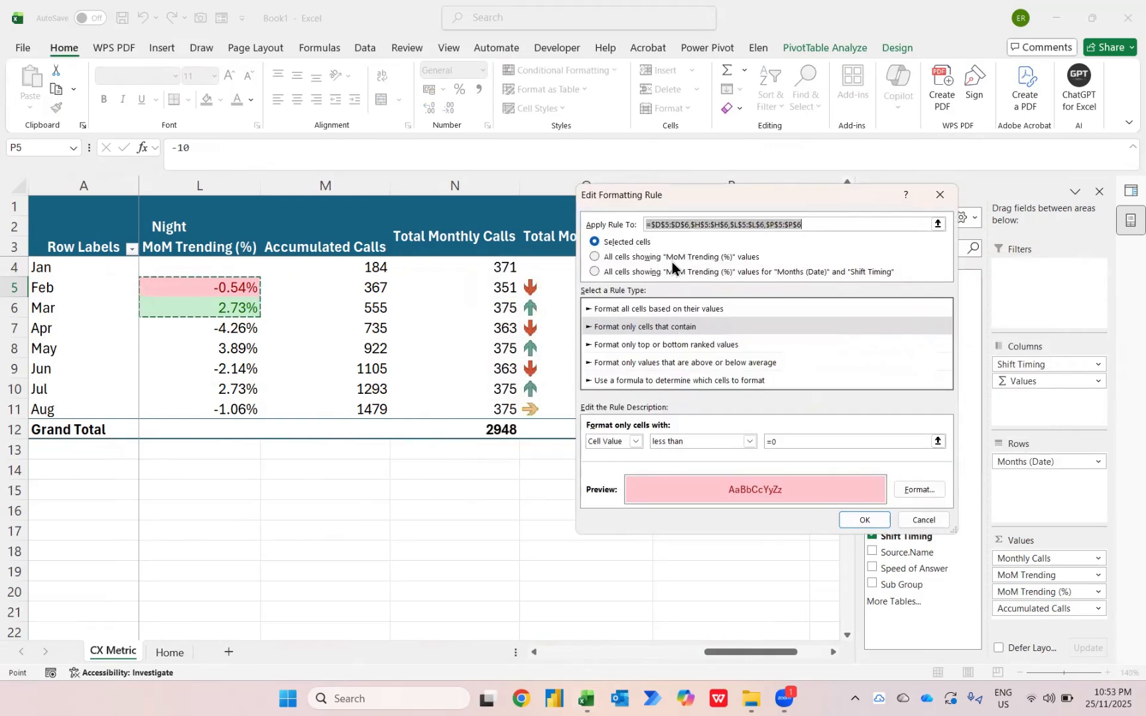
{"action": "left_click", "coordinate": [672, 262]}
{"action": "left_click", "coordinate": [864, 522]}
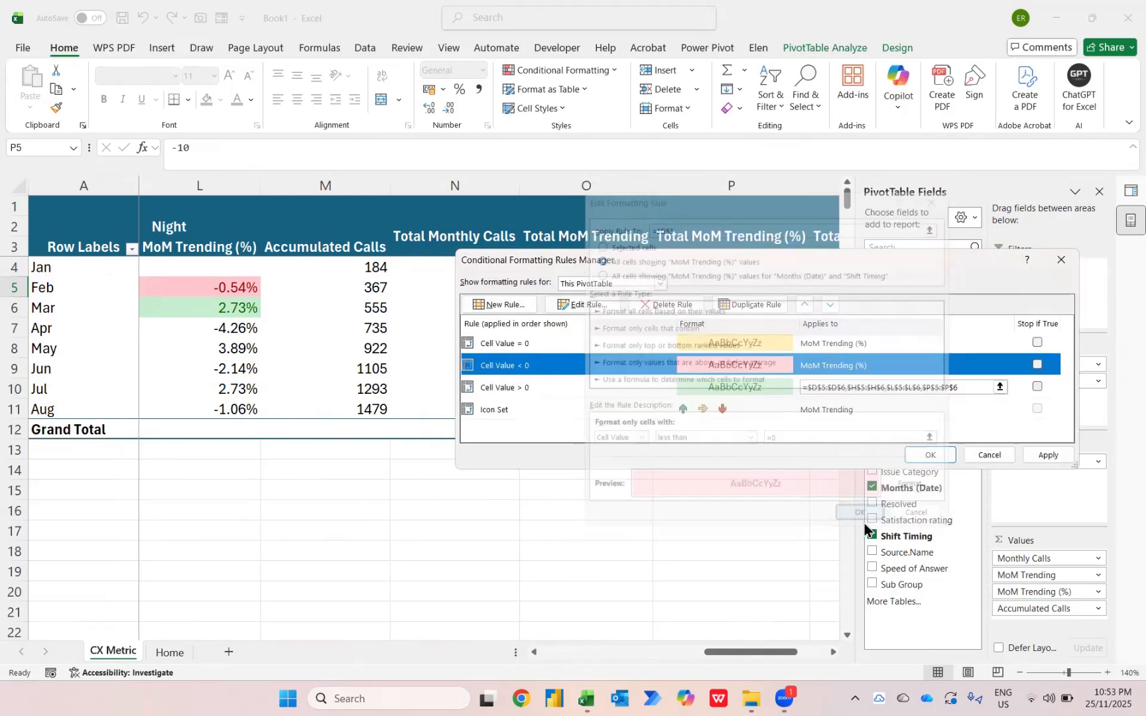
Extend the Cell Value > 0 formatting rule to all cells showing "MoM Trending (%)" values and apply the edited rules
{"action": "left_click", "coordinate": [538, 393]}
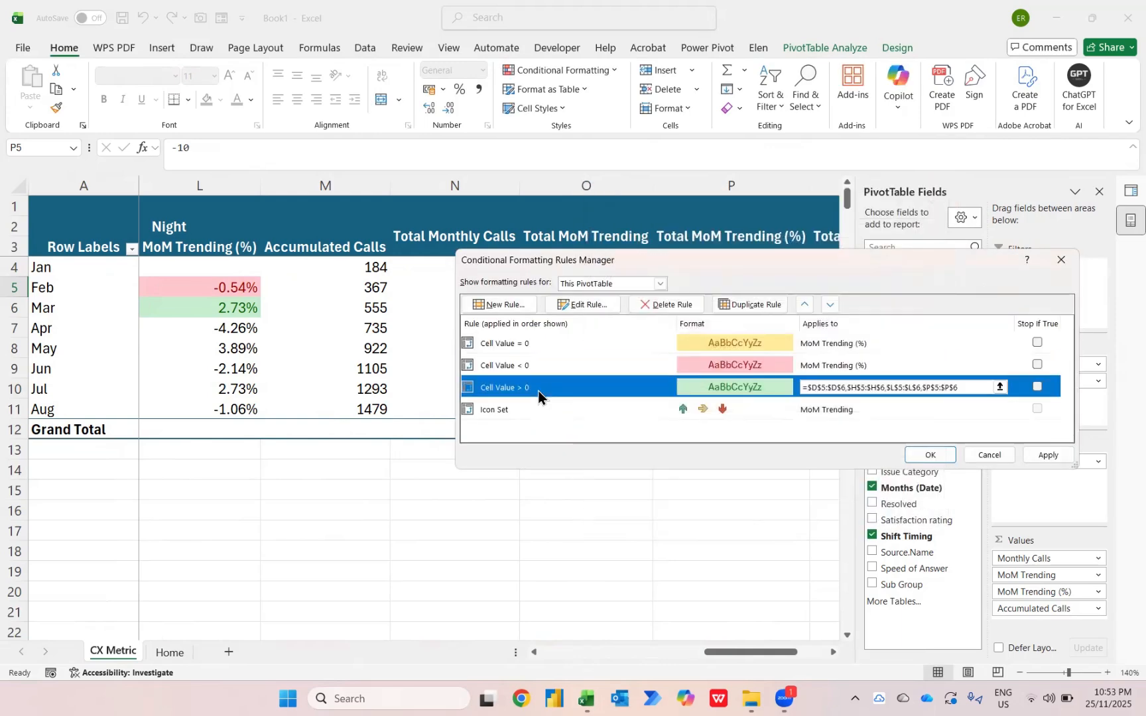
{"action": "left_click", "coordinate": [570, 304]}
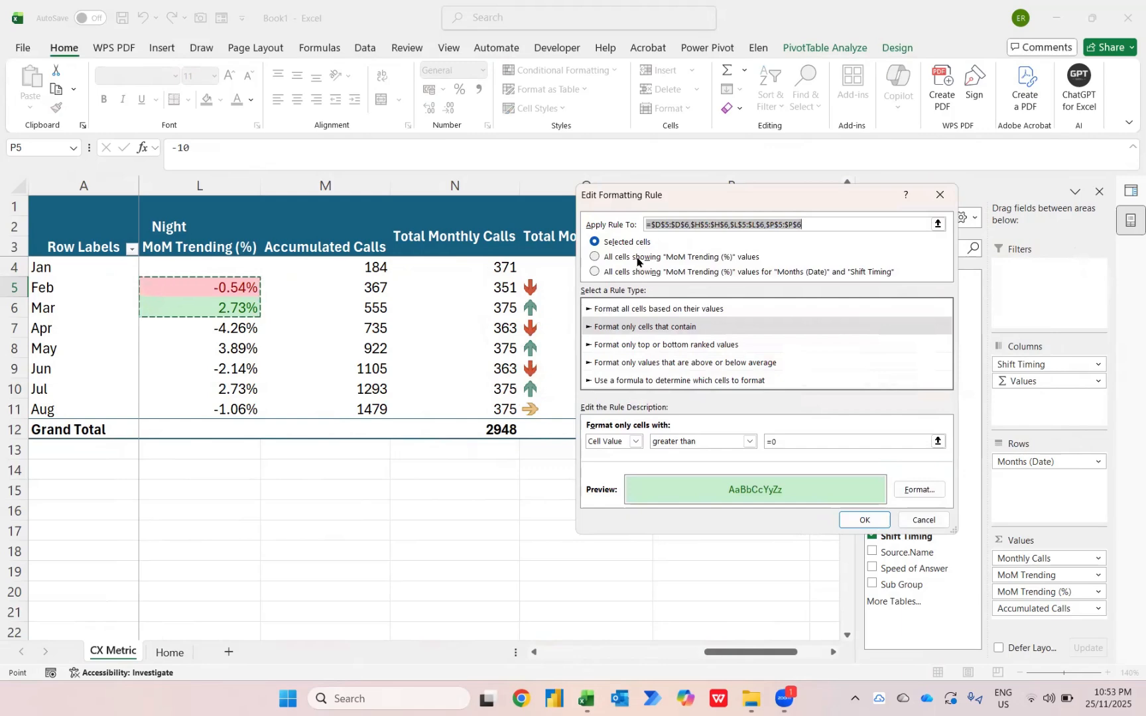
{"action": "left_click", "coordinate": [633, 258]}
{"action": "left_click", "coordinate": [859, 523]}
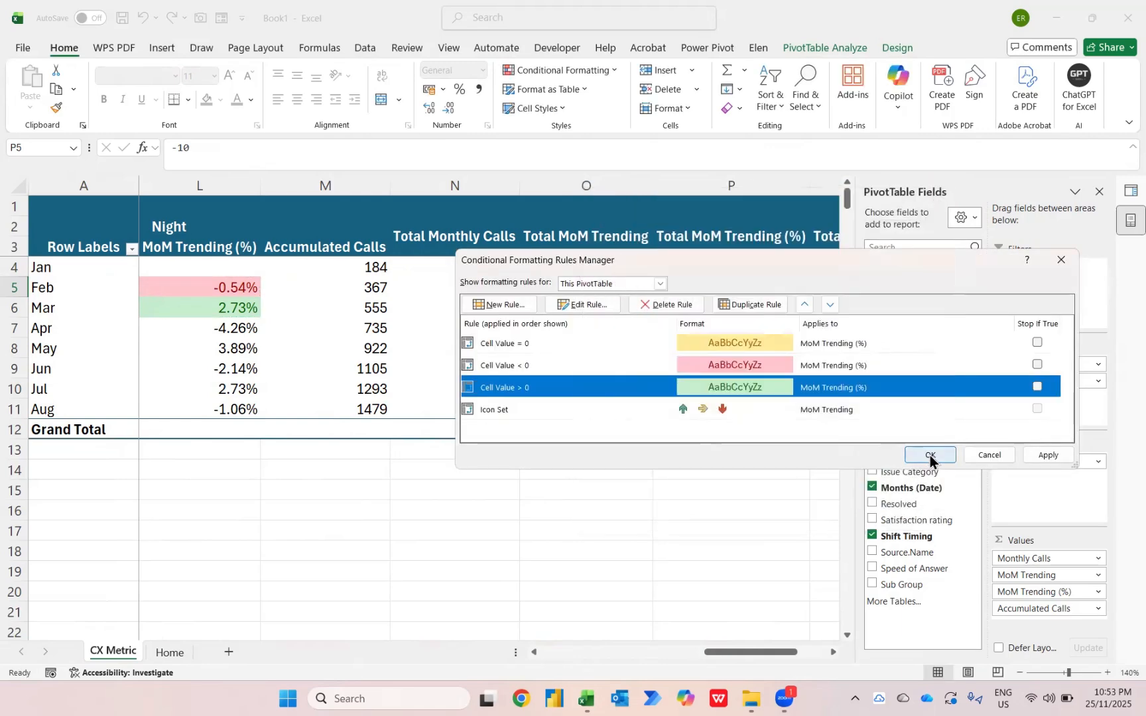
{"action": "left_click", "coordinate": [930, 456]}
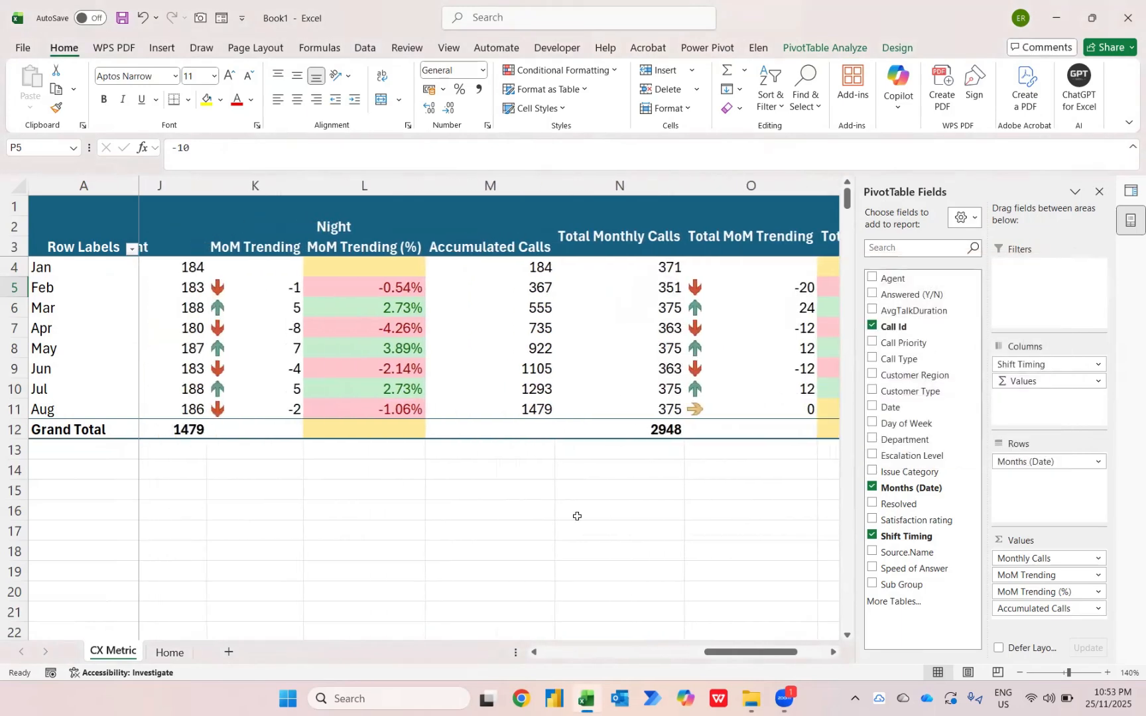
{"action": "scroll", "coordinate": [577, 516], "scroll_direction": "left", "scroll_amount": 1}
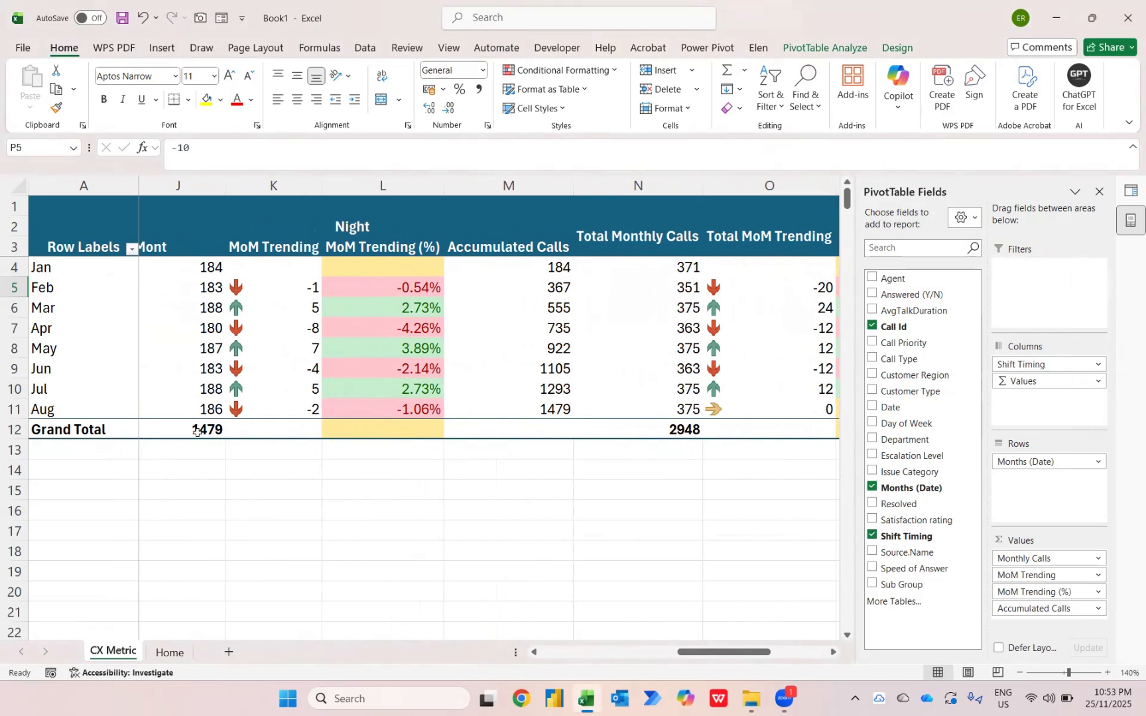
Turn off the PivotTable's grand totals for rows and columns and check the Morning MoM Trending column
{"action": "mouse_move", "coordinate": [197, 432]}
{"action": "left_click", "coordinate": [880, 47]}
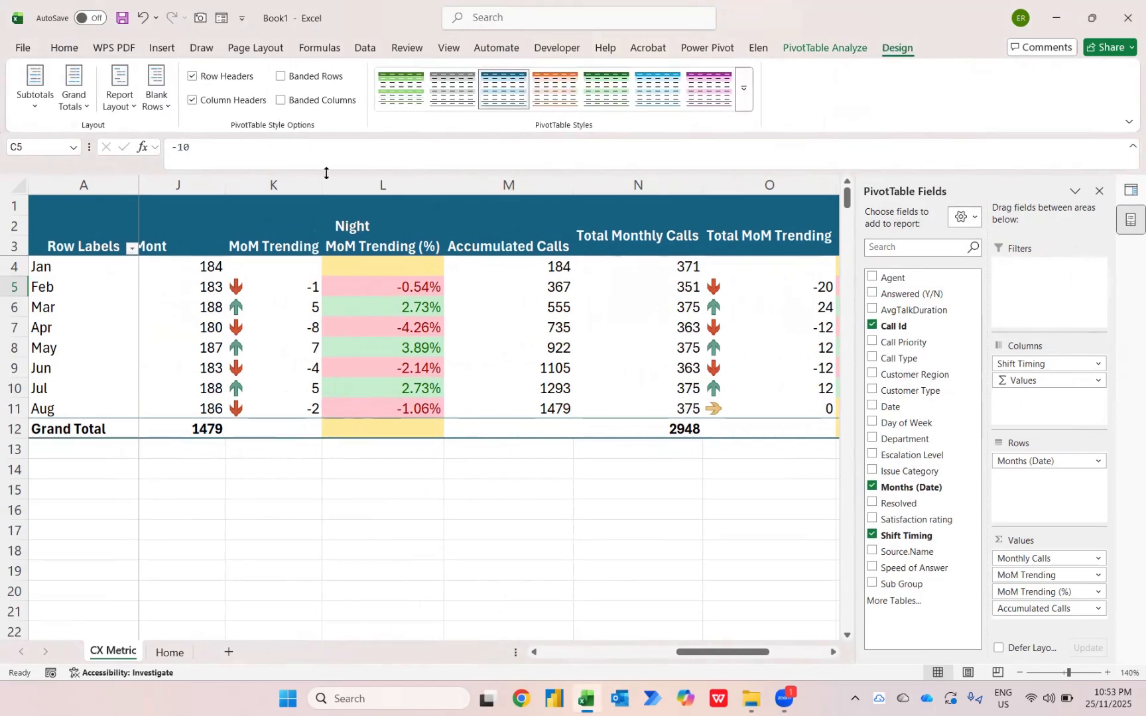
{"action": "left_click", "coordinate": [74, 99]}
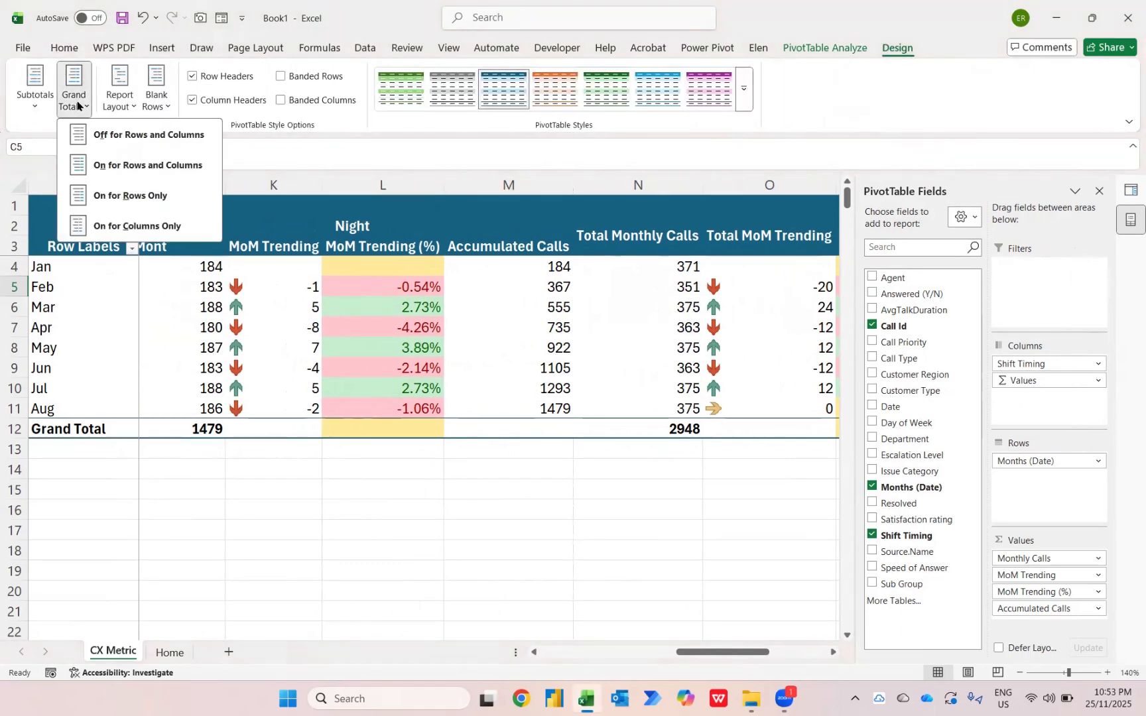
{"action": "left_click", "coordinate": [145, 136]}
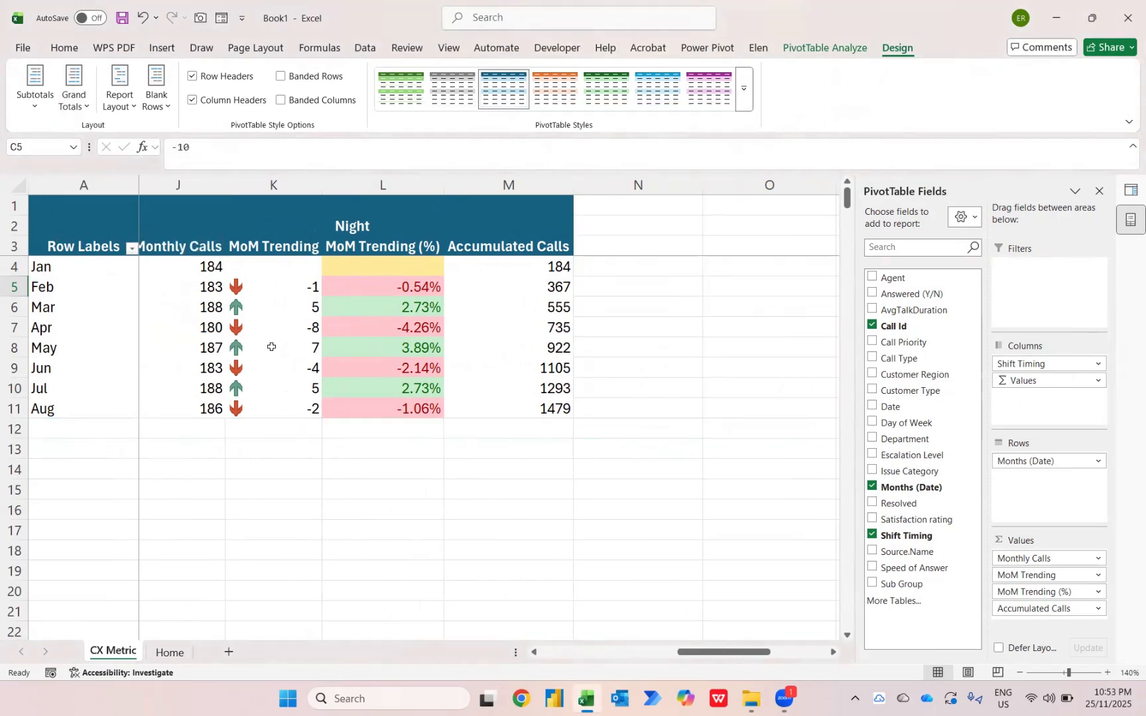
{"action": "scroll", "coordinate": [272, 346], "scroll_direction": "left", "scroll_amount": 4}
{"action": "scroll", "coordinate": [272, 347], "scroll_direction": "left", "scroll_amount": 2}
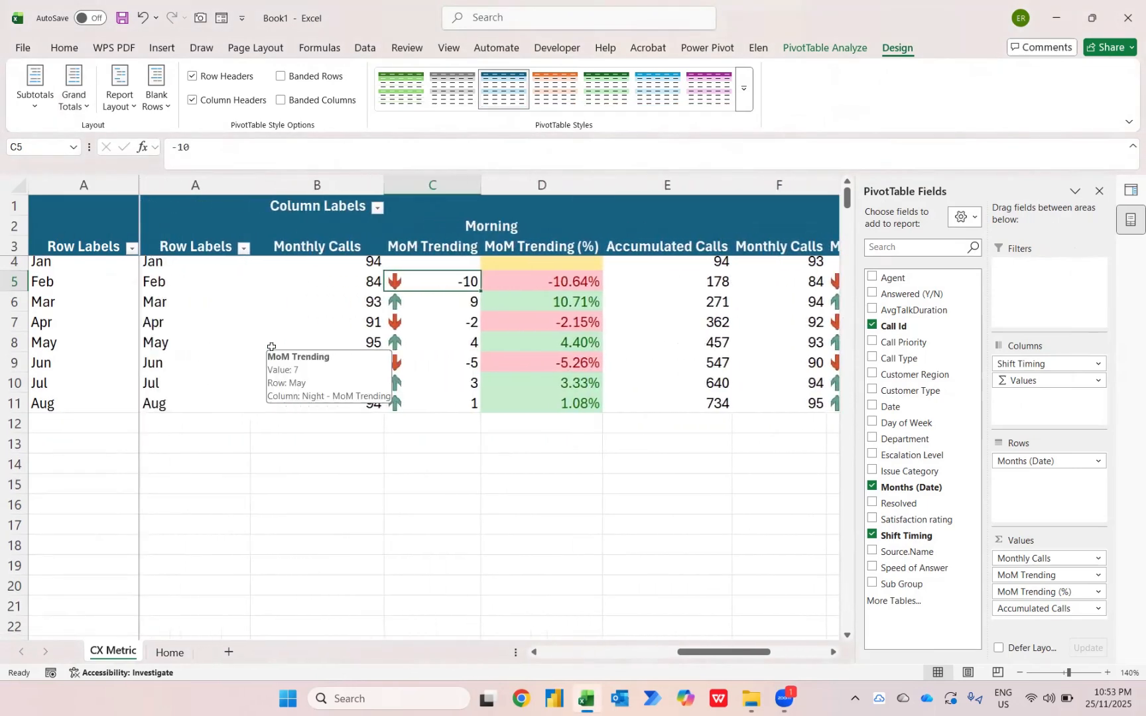
{"action": "scroll", "coordinate": [272, 346], "scroll_direction": "left", "scroll_amount": 1}
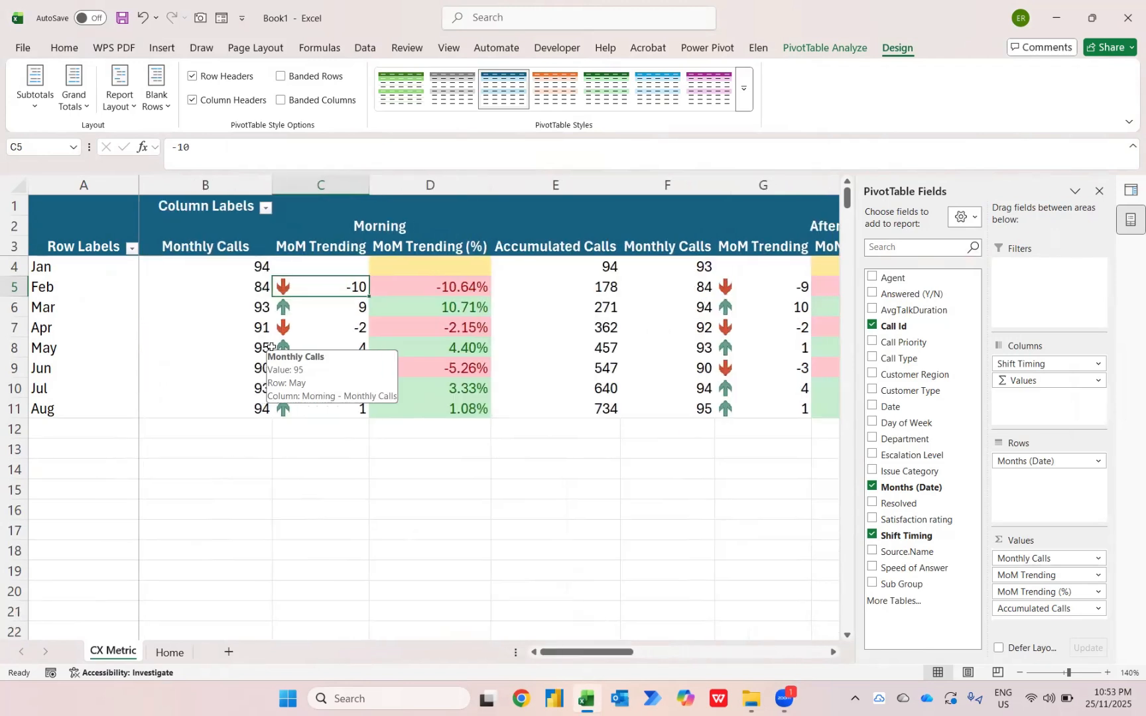
{"action": "key", "text": "Up"}
{"action": "key", "text": "Down"}
{"action": "key", "text": "Down"}
{"action": "key", "text": "Down"}
{"action": "key", "text": "Down"}
{"action": "key", "text": "Down"}
{"action": "key", "text": "Down"}
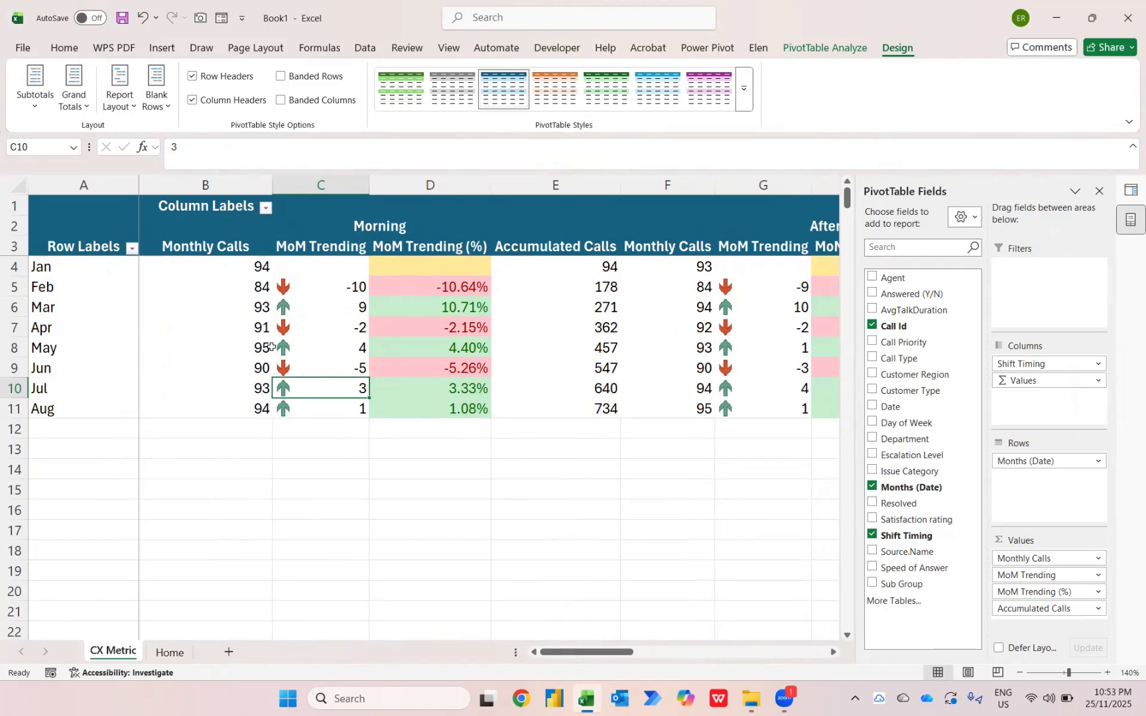
Switch to File Explorer and move the remaining source files of the Case Study 3 folder into the CX Metric folder
{"action": "key", "text": "alt+Tab"}
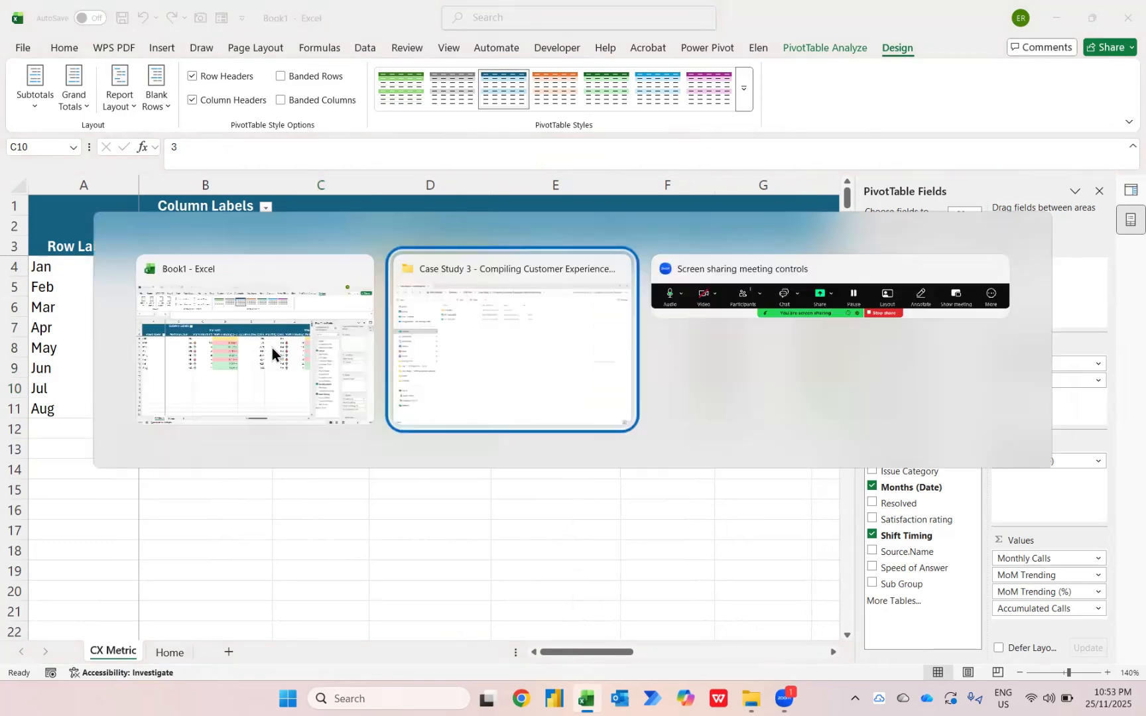
{"action": "left_click_drag", "start_coordinate": [343, 209], "coordinate": [293, 134]}
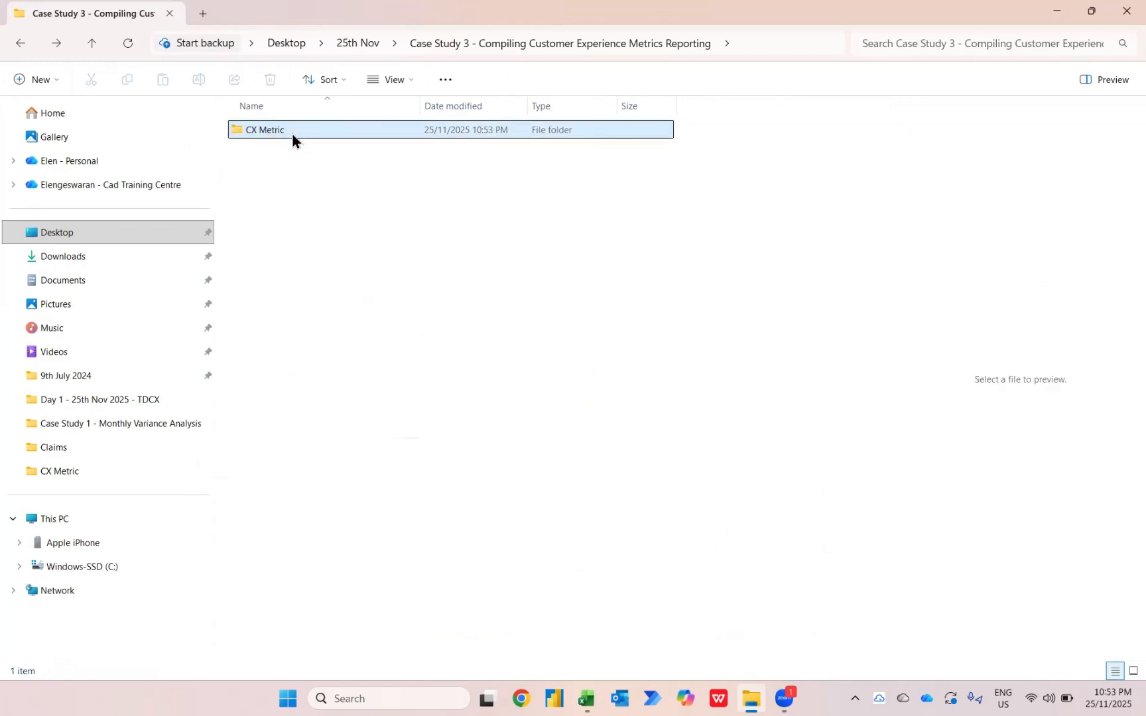
Return to Excel and refresh the PivotTable to load the files just added to the CX Metric folder
{"action": "key", "text": "alt+Tab"}
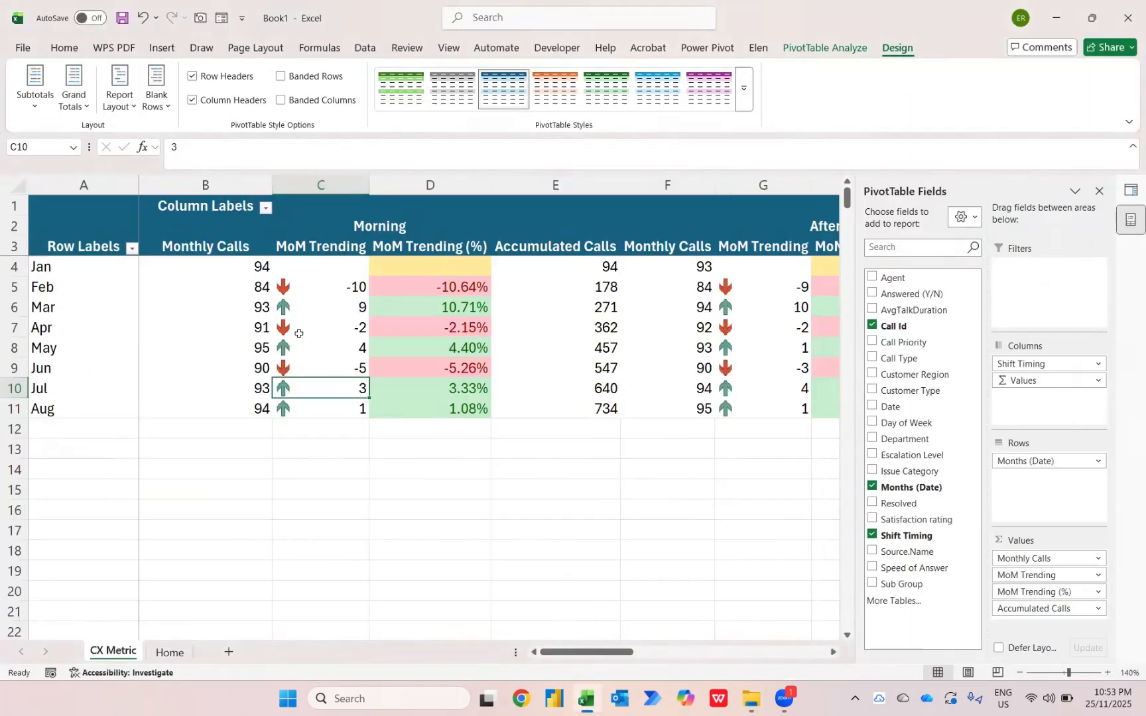
{"action": "right_click", "coordinate": [300, 335]}
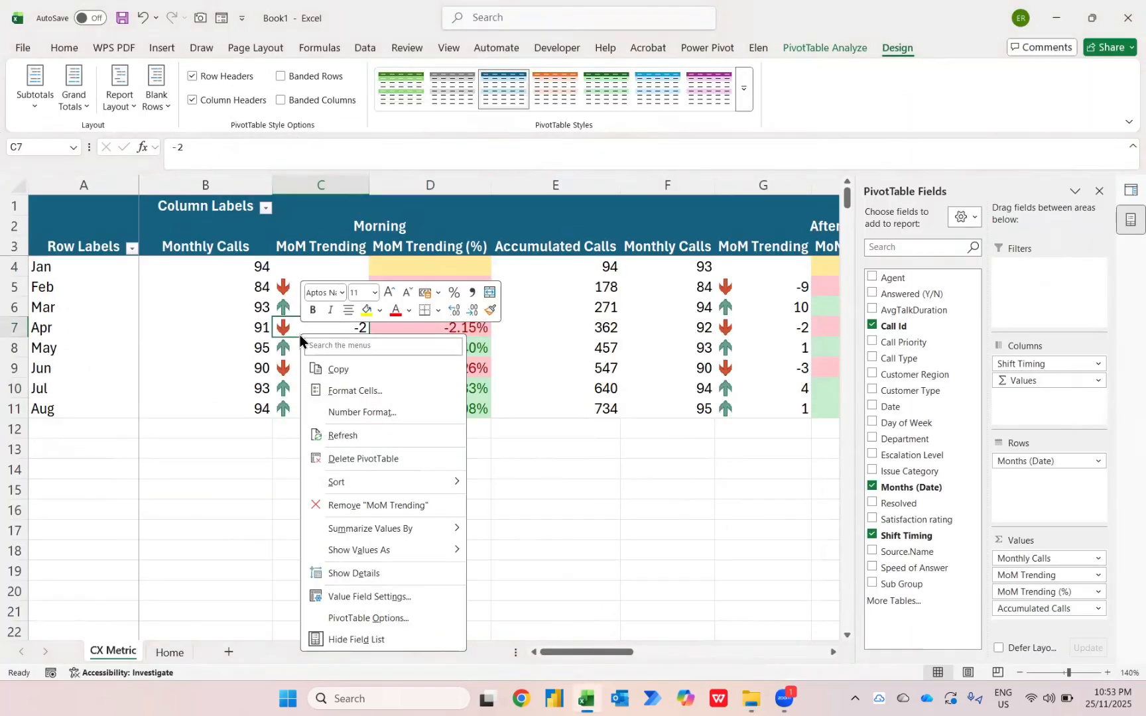
{"action": "left_click", "coordinate": [366, 437]}
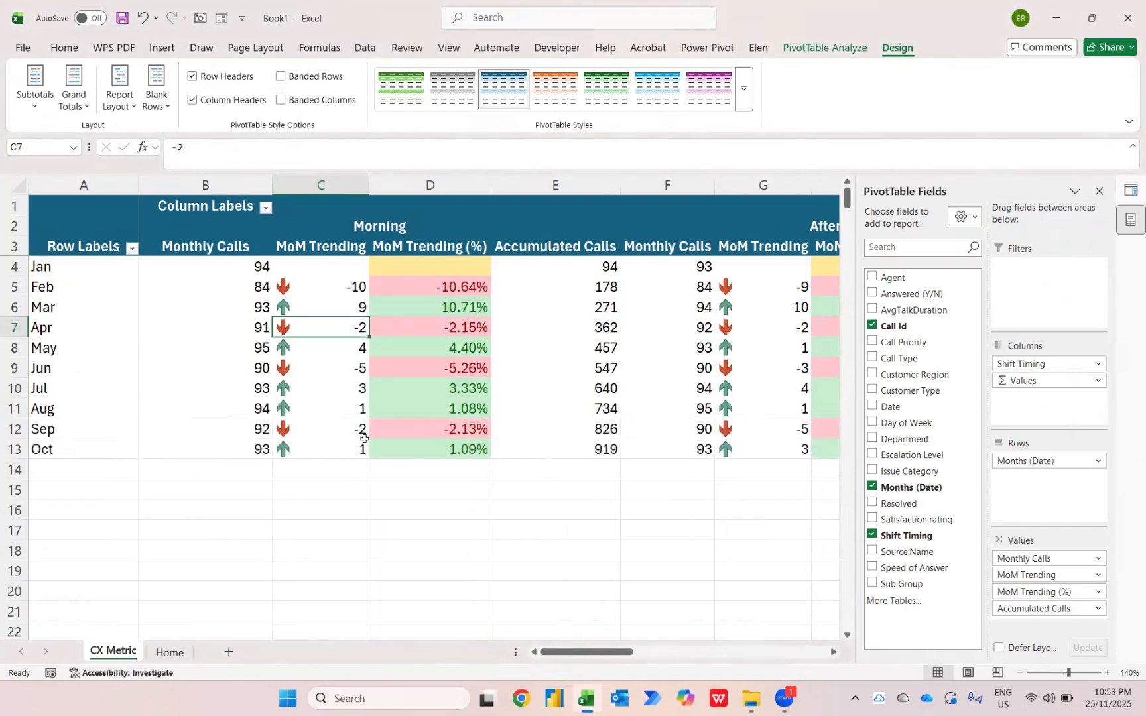